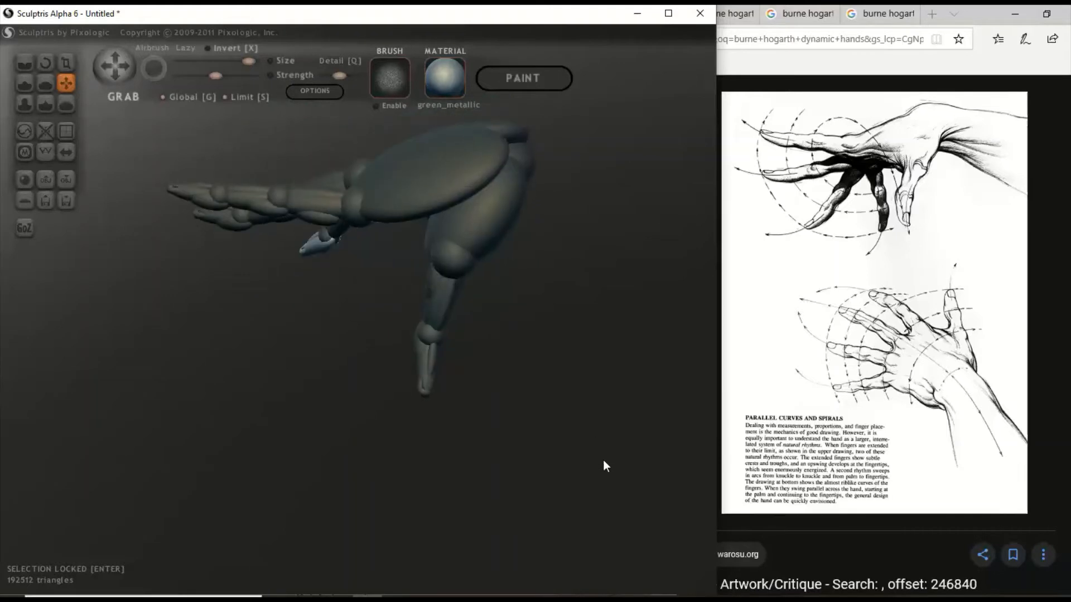
Unlock the selection, duplicate the large ellipsoid at the thumb's base, and move the copy toward the index-finger side of the palm.
key("Return")
left_click(478, 232)
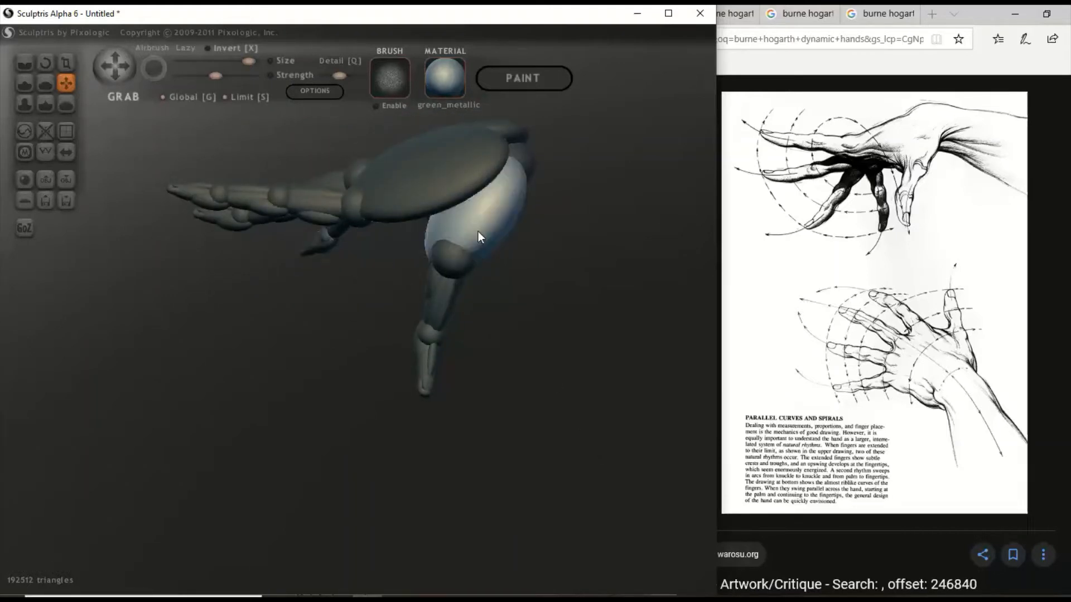
left_click_drag(503, 266, 458, 219)
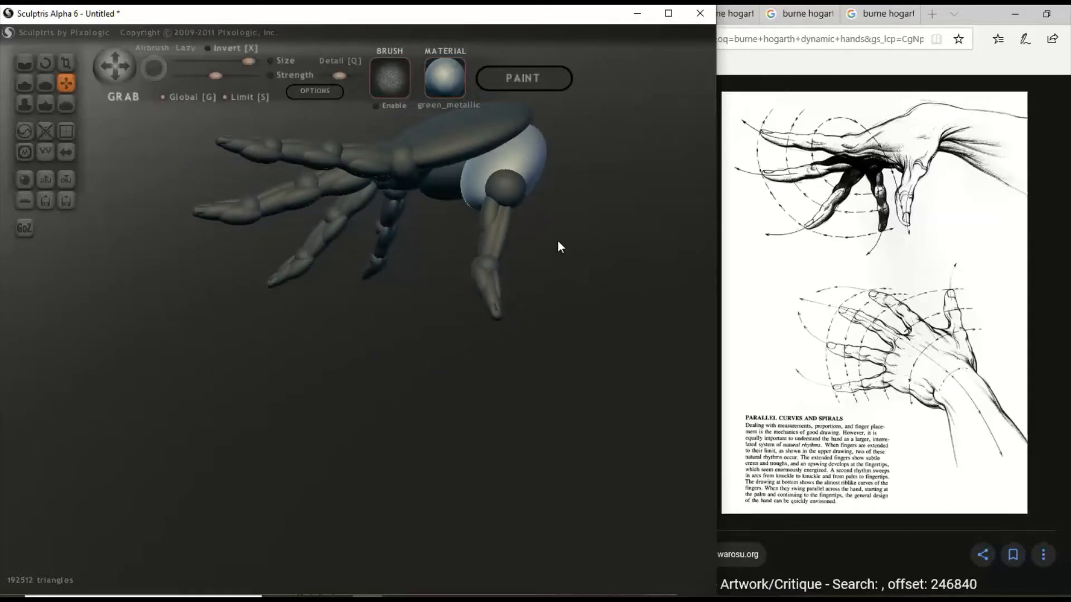
left_click_drag(552, 215, 552, 213)
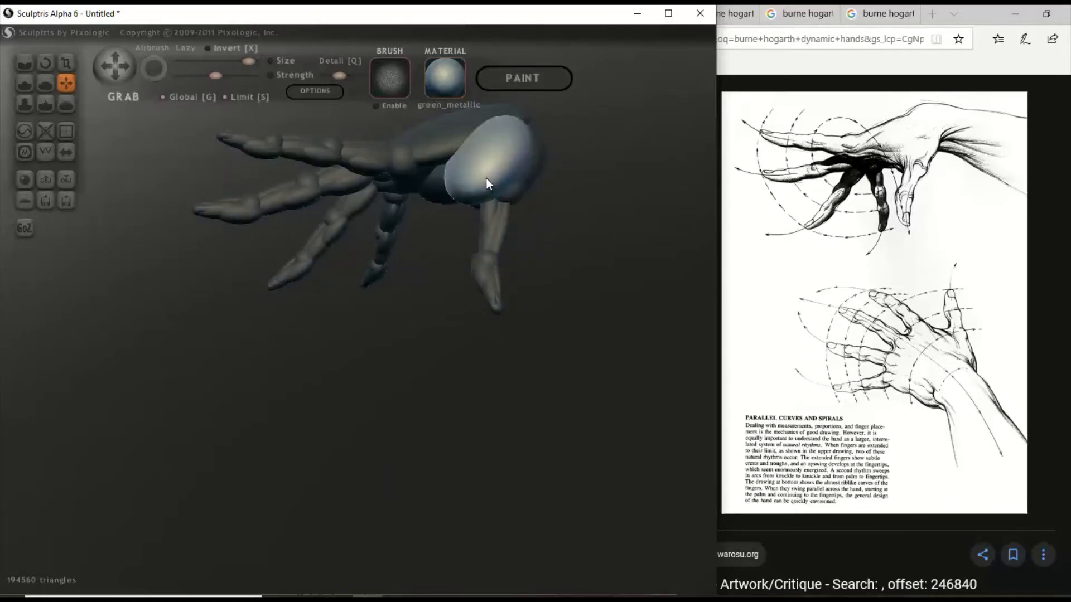
Rotate the copied ellipsoid to fill the side of the palm between the thumb and the index finger.
right_click_drag(486, 178, 422, 139)
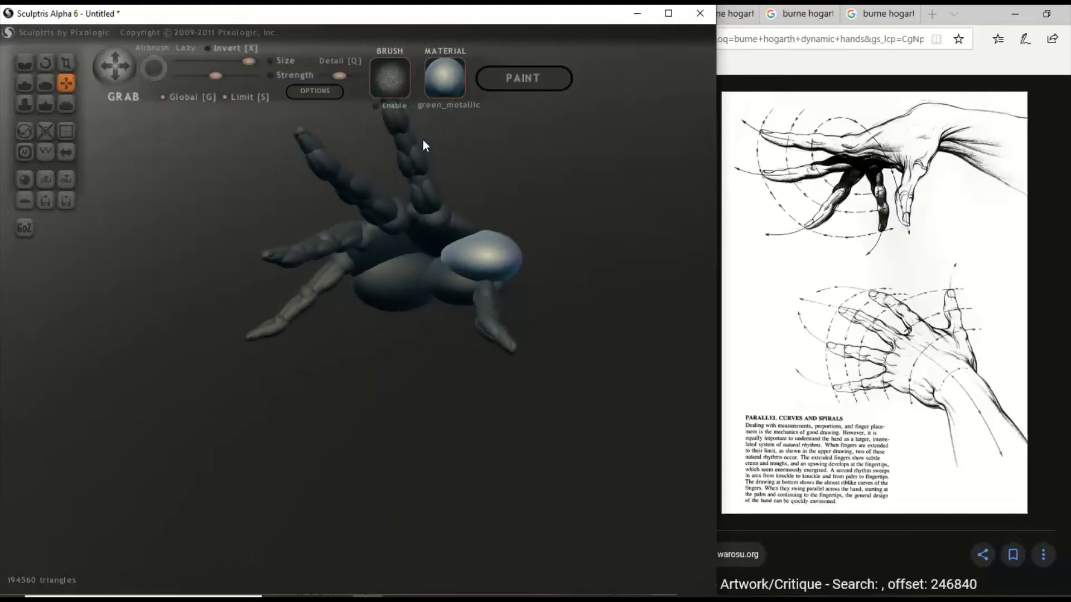
right_click_drag(507, 253, 524, 384)
left_click(44, 63)
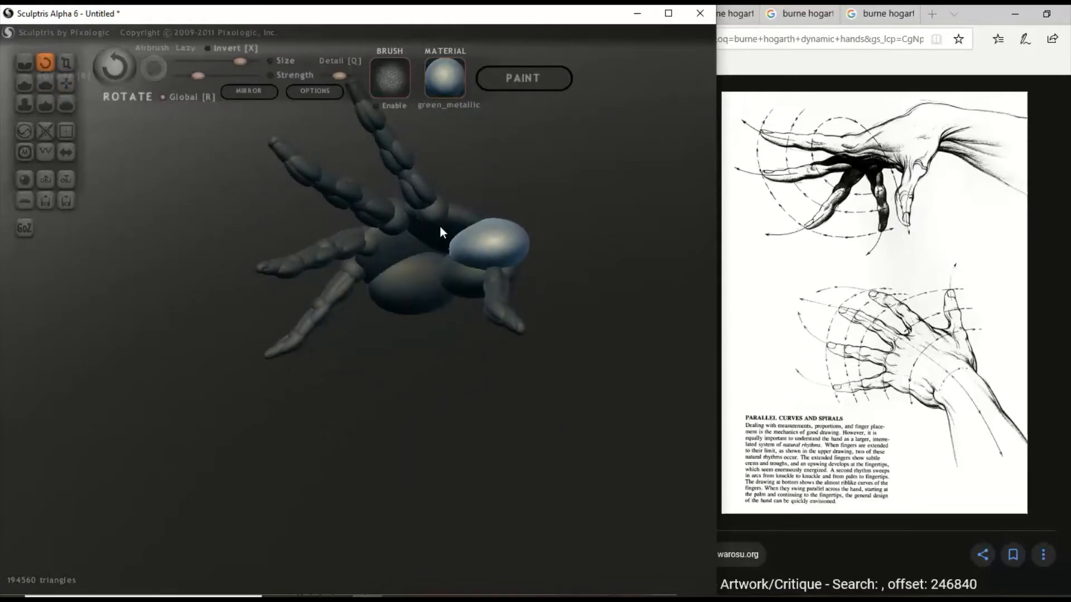
left_click_drag(498, 245, 432, 195)
right_click_drag(558, 268, 468, 270)
left_click_drag(429, 249, 451, 279)
right_click_drag(415, 299, 386, 320)
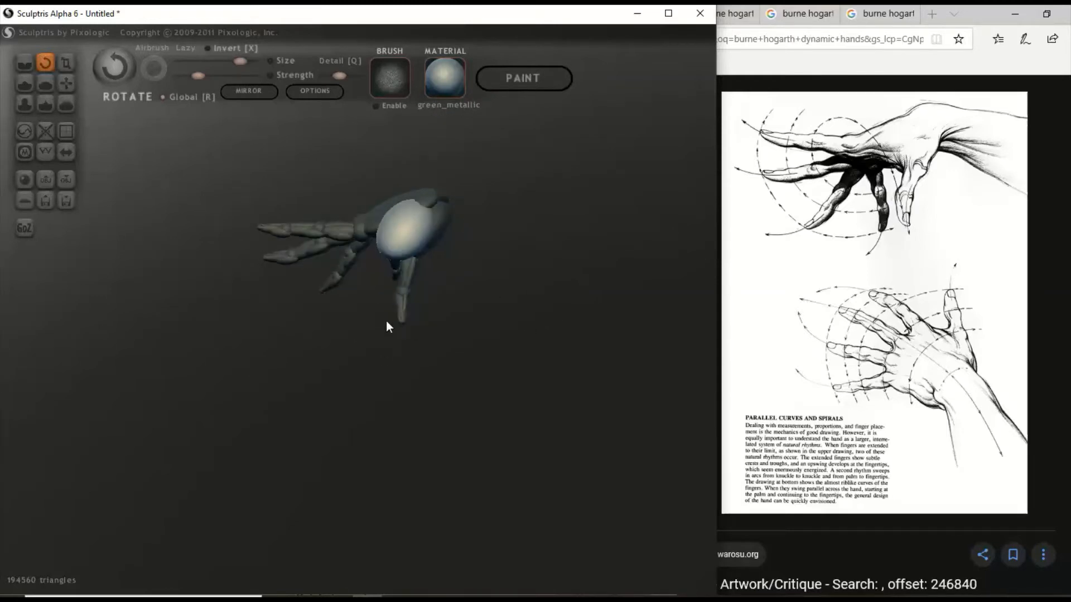
key("shift")
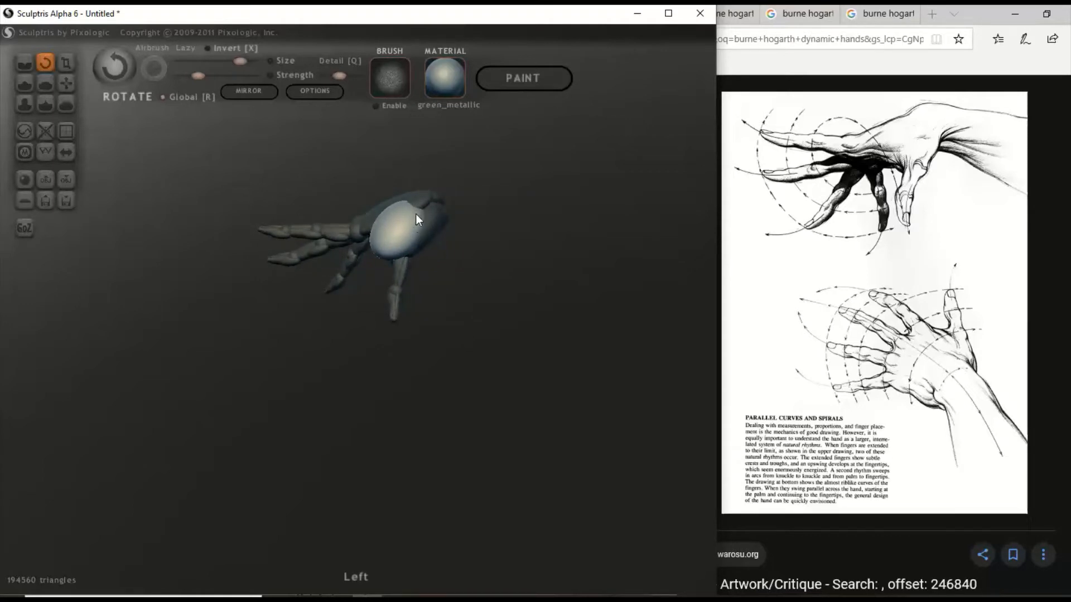
left_click_drag(416, 213, 366, 235)
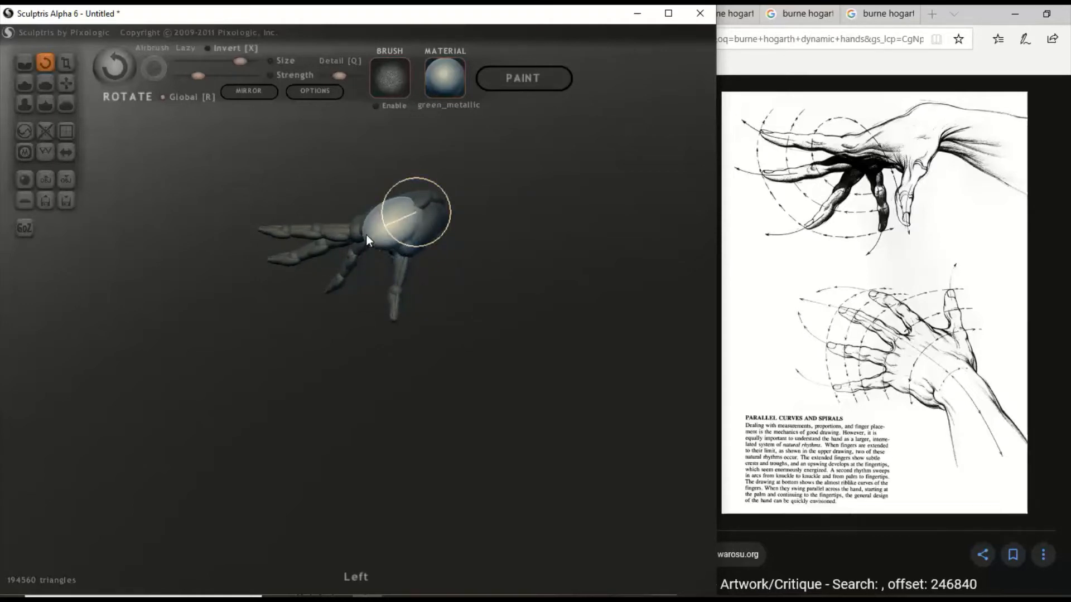
Try to rotate the palm with Global off, undo the rotation, and switch Global back on for the Rotate tool.
mouse_move(366, 234)
right_mouse_down()
mouse_move(269, 189)
mouse_move(275, 180)
mouse_move(456, 289)
mouse_move(556, 200)
mouse_move(586, 241)
mouse_move(547, 380)
mouse_move(565, 340)
right_mouse_up()
left_click(567, 341)
scroll(567, 341, "down", 3)
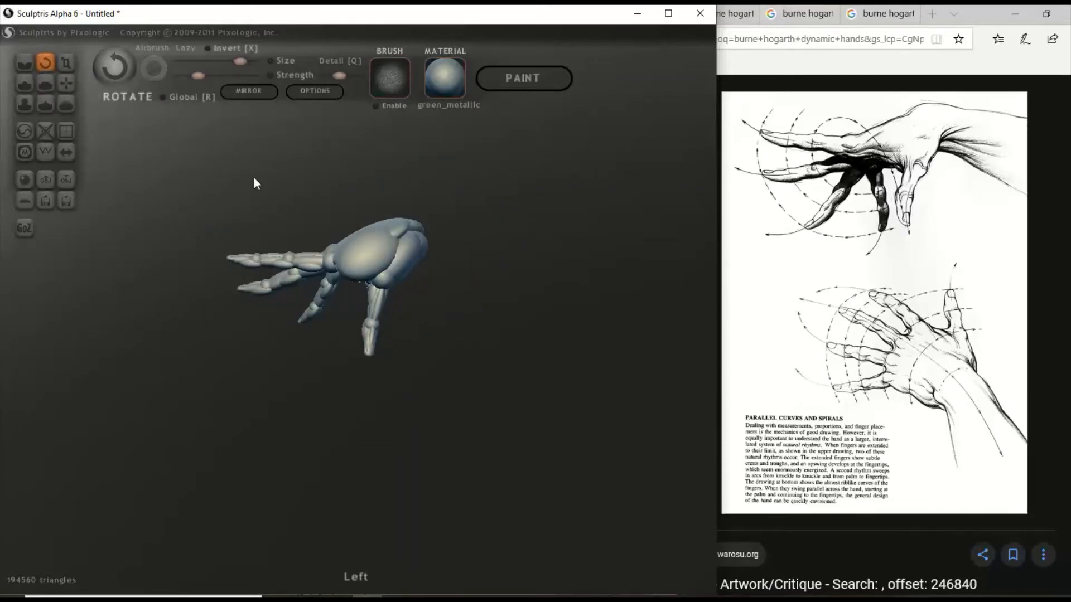
right_click_drag(253, 181, 110, 239)
right_click_drag(383, 272, 392, 273, "shift")
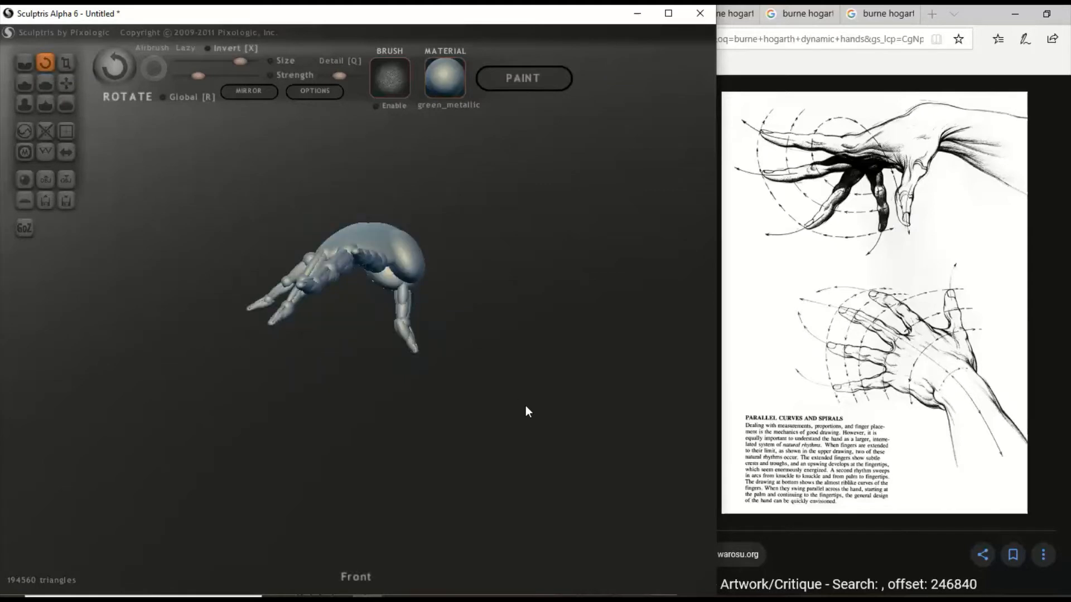
right_click_drag(525, 411, 307, 263)
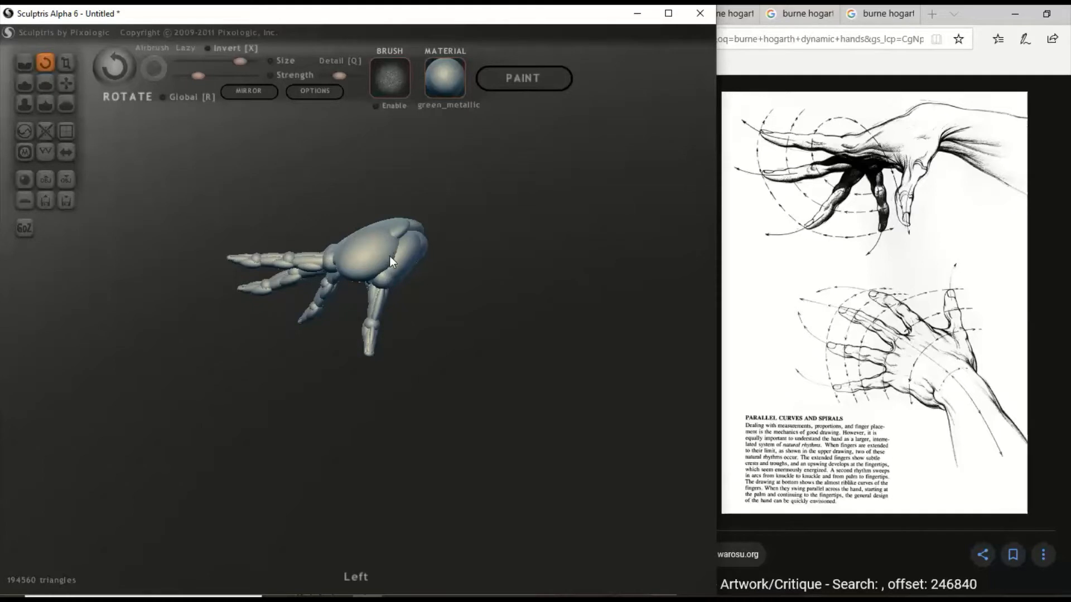
mouse_move(389, 256)
left_mouse_down()
mouse_move(250, 216)
mouse_move(278, 164)
left_mouse_up()
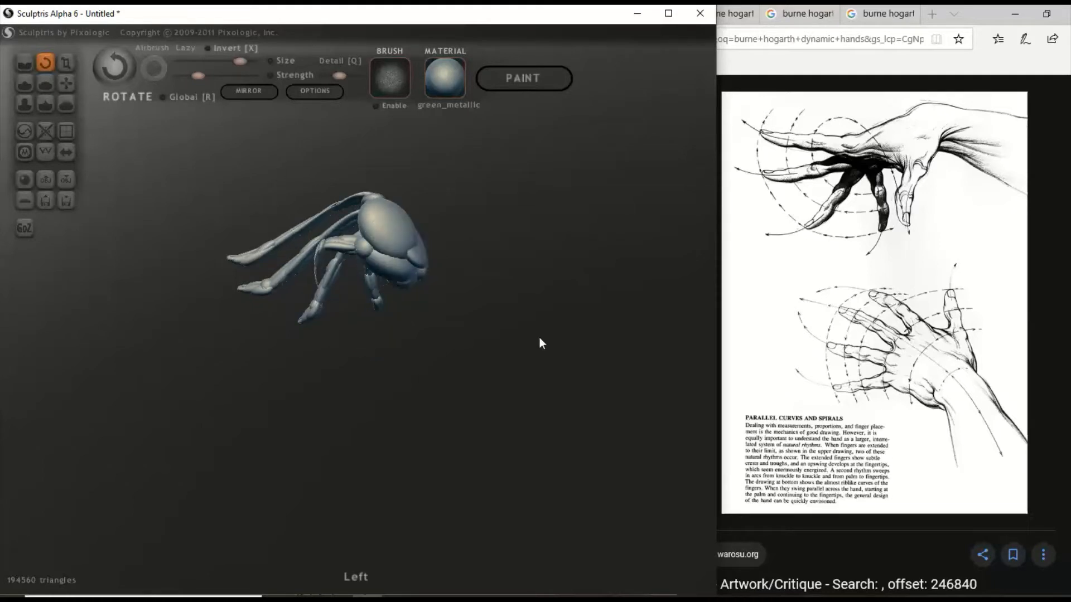
key("ctrl+z")
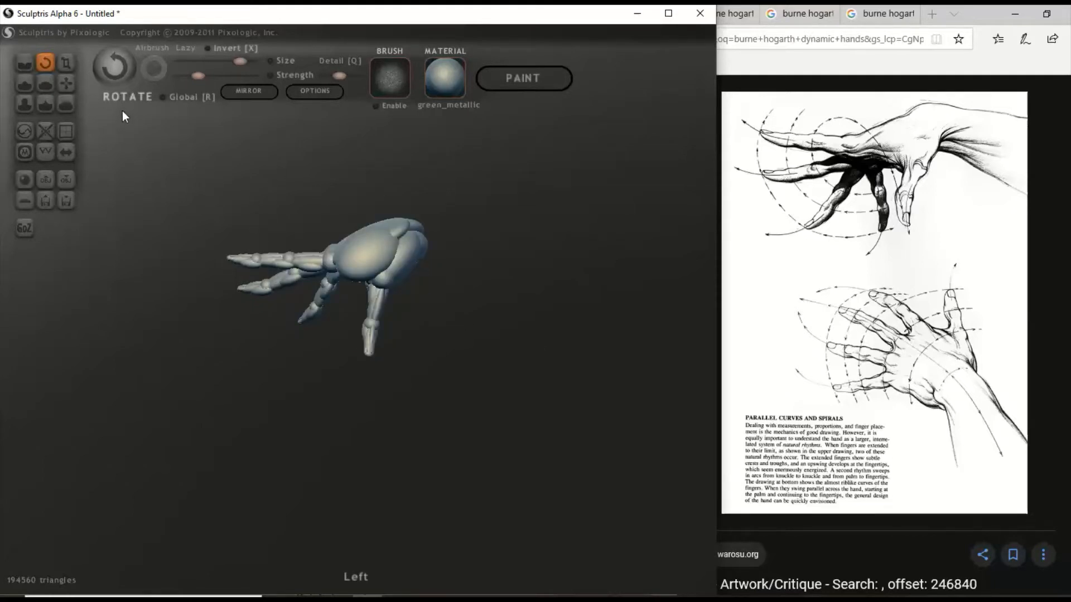
left_click(172, 96)
Examine the new ellipsoid's placement against the palm and fingers from the top and right views.
mouse_move(225, 191)
left_mouse_down()
mouse_move(179, 199)
mouse_move(388, 263)
mouse_move(296, 216)
mouse_move(390, 161)
mouse_move(463, 182)
mouse_move(481, 209)
mouse_move(332, 275)
mouse_move(337, 226)
mouse_move(345, 240)
left_mouse_up()
left_click_drag(434, 358, 360, 291)
left_click_drag(451, 312, 353, 266)
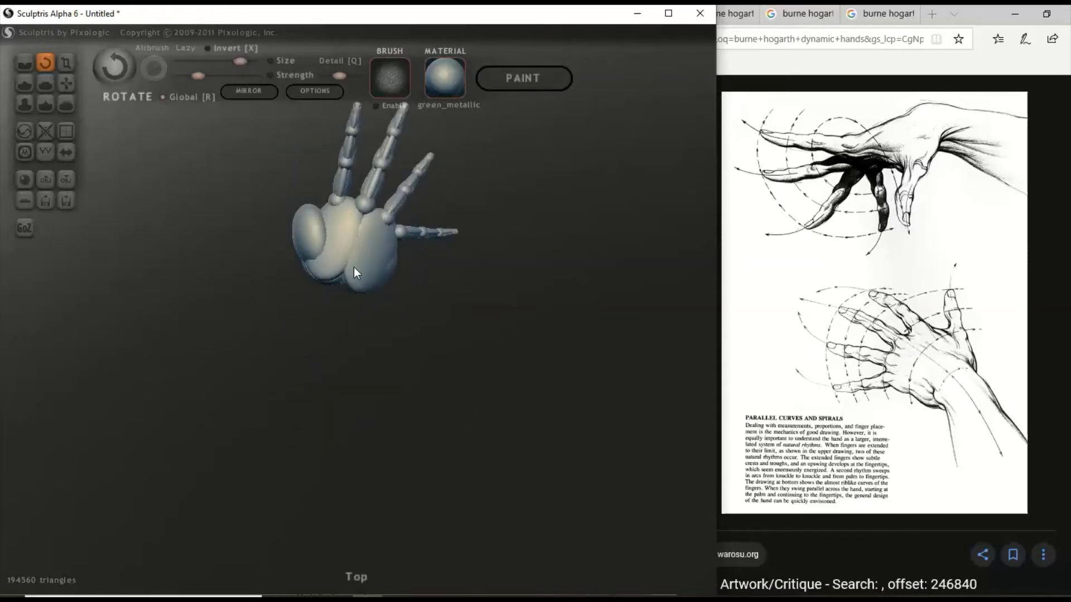
left_click_drag(258, 270, 398, 150)
left_click_drag(466, 289, 495, 292)
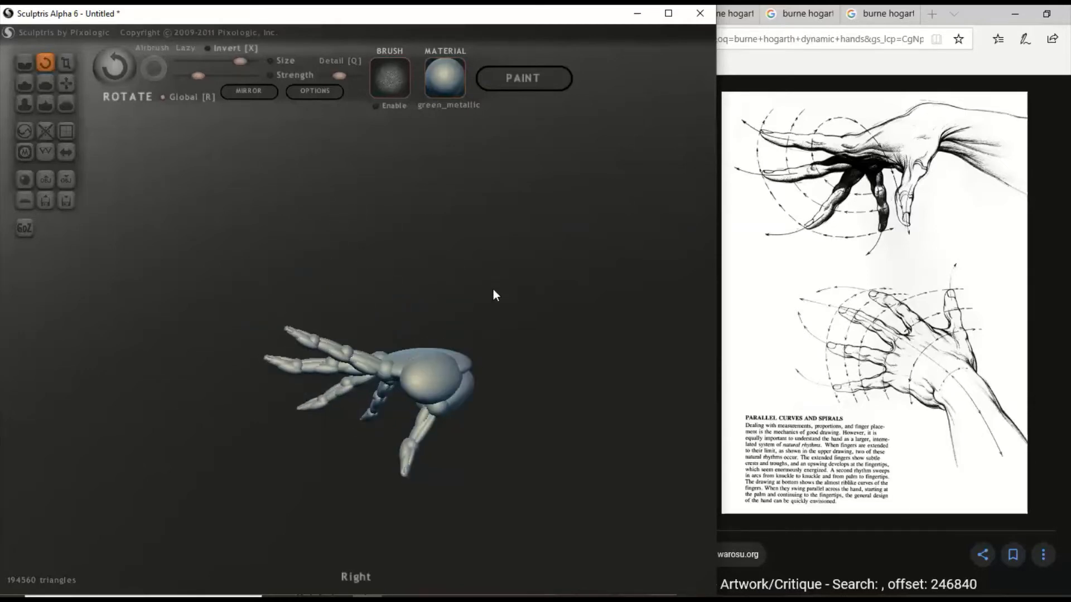
scroll(516, 354, "up", 3)
left_click_drag(460, 370, 481, 350)
scroll(525, 357, "down", 3)
Select the new ellipsoid beside the thumb and lock the selection for the Grab tool.
left_click(482, 351, "ctrl")
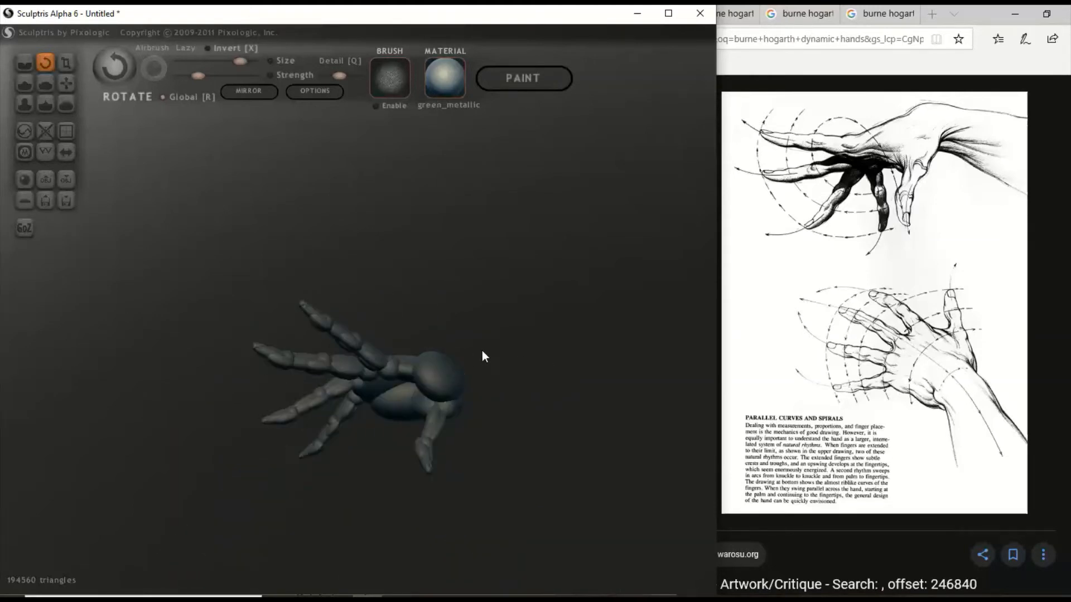
scroll(440, 376, "up", 2)
left_click_drag(527, 425, 561, 329)
left_click(65, 83)
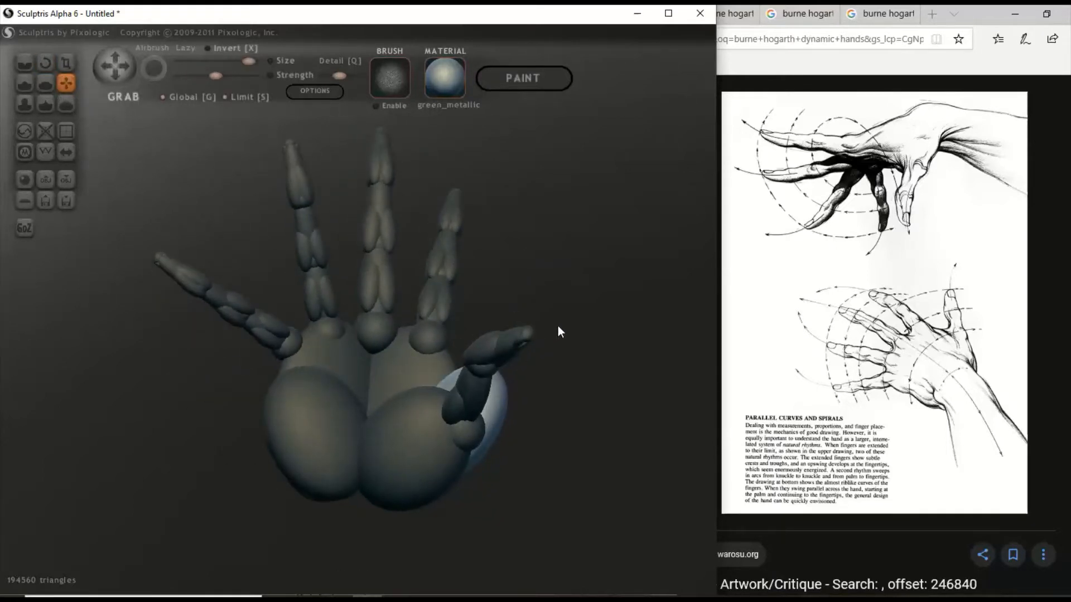
key("Return")
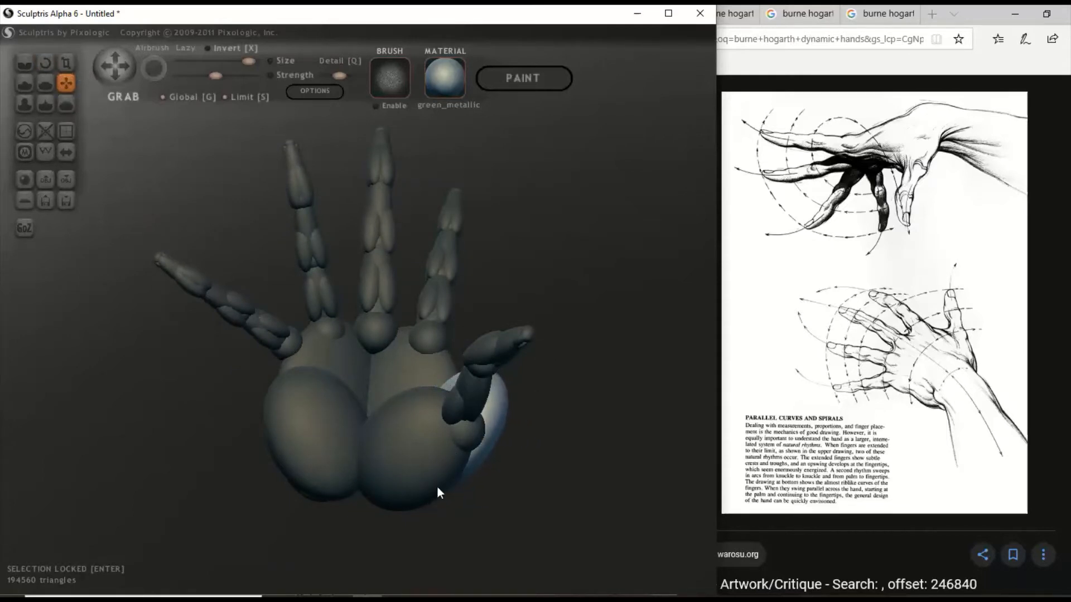
Rotate the locked ellipsoid to follow the side of the palm between the thumb base and index knuckle.
left_click(47, 62)
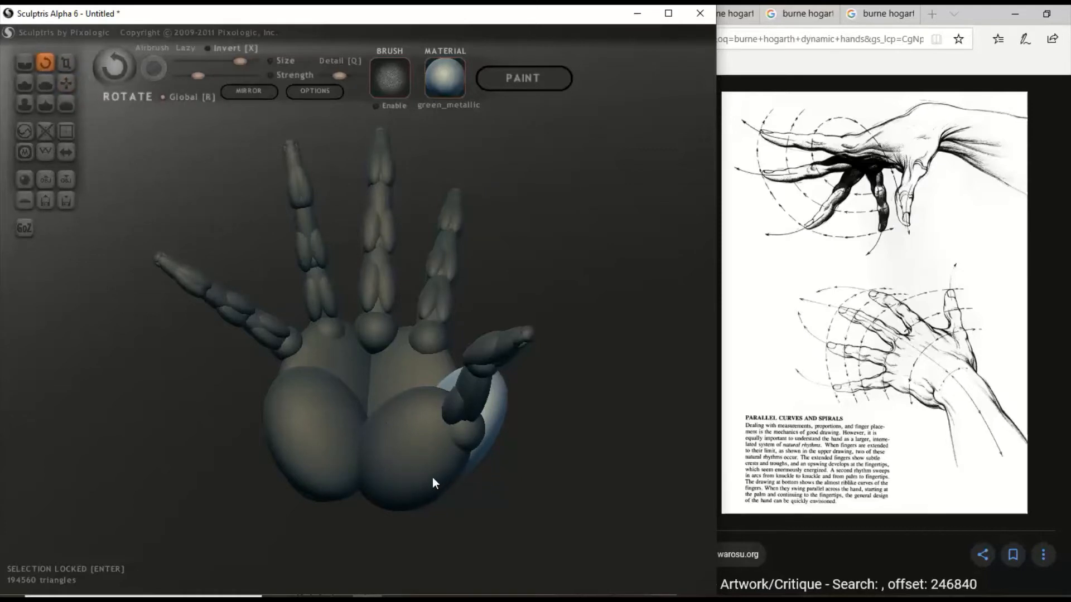
left_click_drag(433, 477, 497, 467)
left_click_drag(575, 468, 605, 379)
scroll(182, 316, "down", 1)
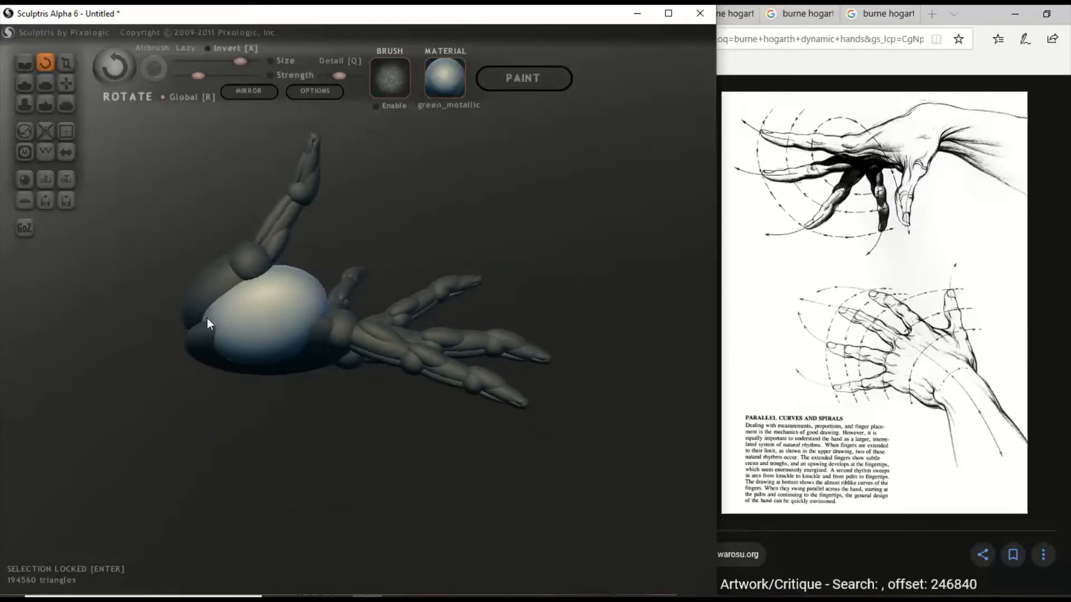
mouse_move(208, 323)
left_mouse_down()
mouse_move(192, 330)
mouse_move(162, 315)
mouse_move(184, 300)
mouse_move(185, 320)
mouse_move(146, 335)
mouse_move(150, 342)
left_mouse_up()
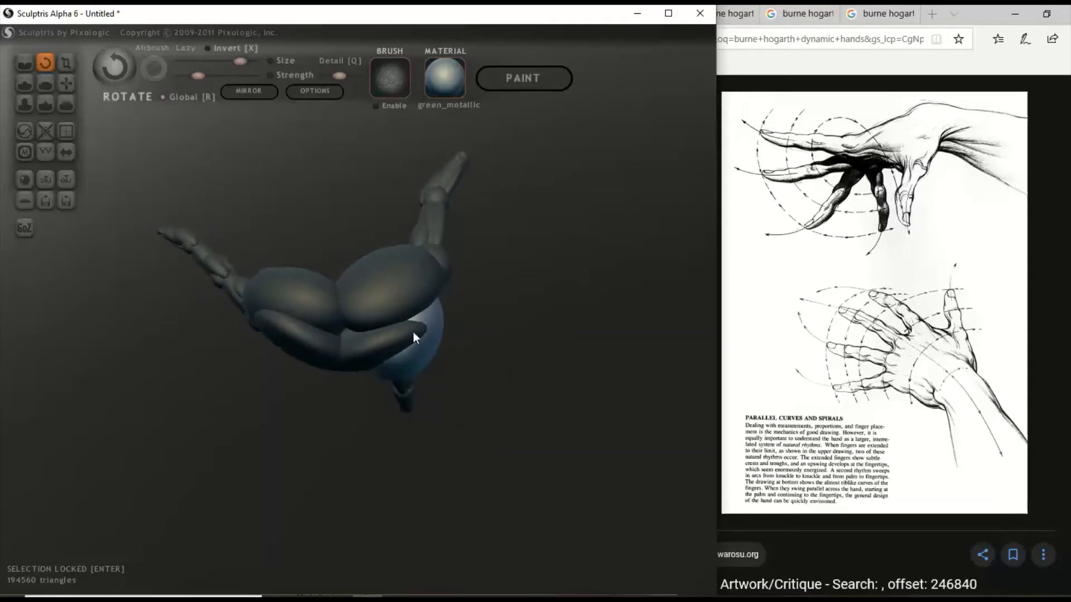
mouse_move(413, 333)
left_mouse_down()
mouse_move(392, 354)
mouse_move(353, 354)
mouse_move(522, 421)
mouse_move(515, 449)
mouse_move(599, 453)
mouse_move(603, 425)
mouse_move(583, 423)
left_mouse_up()
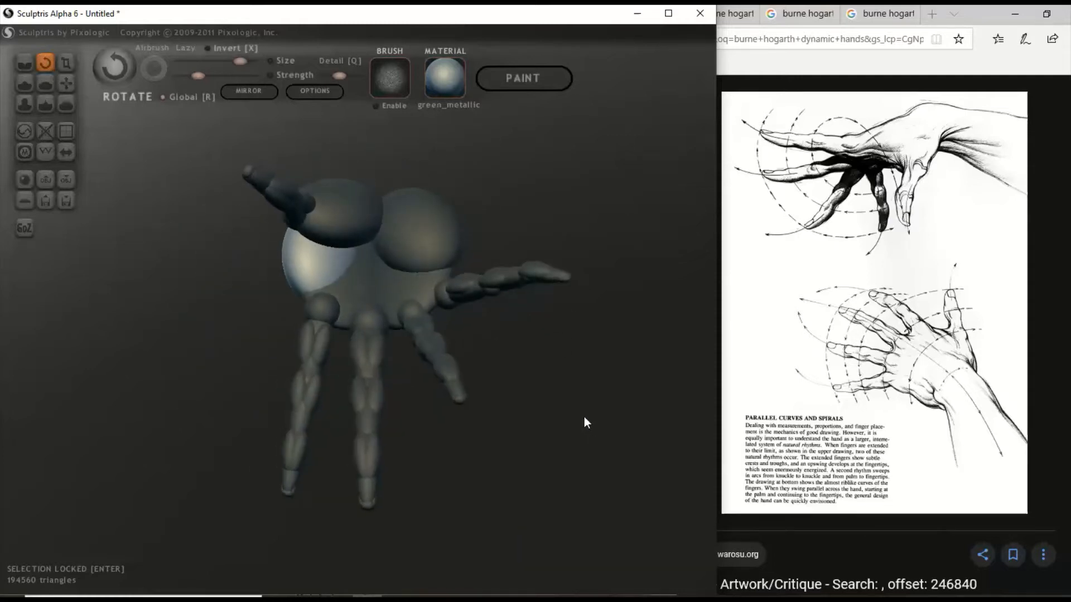
Move the locked ellipsoid closer to the index finger's knuckle with the Grab tool.
left_click(66, 83)
scroll(223, 206, "up", 3)
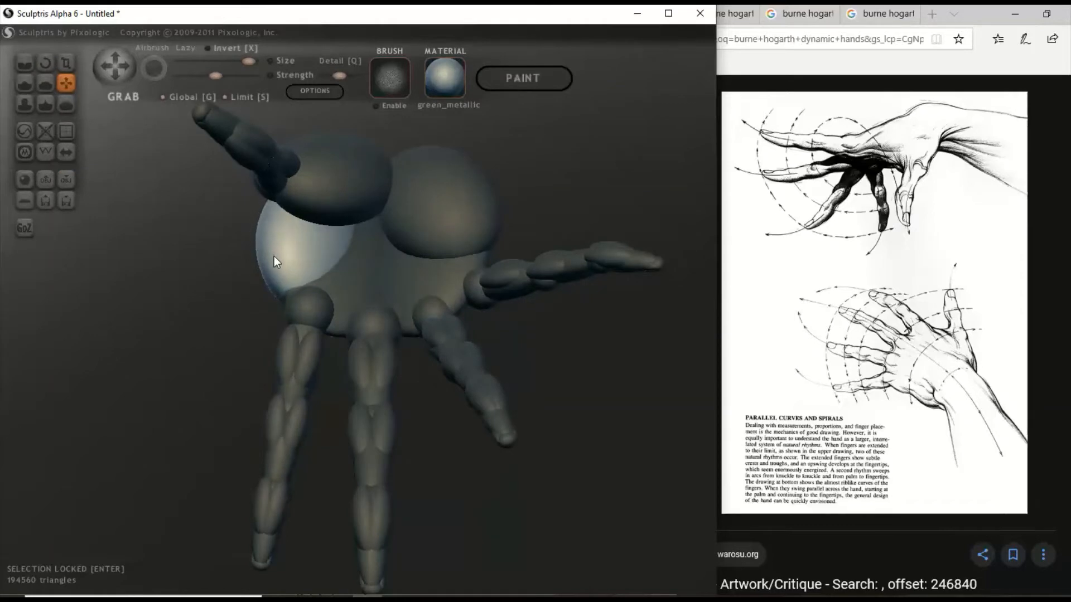
mouse_move(274, 256)
left_mouse_down()
mouse_move(185, 262)
mouse_move(143, 166)
mouse_move(111, 158)
left_mouse_up()
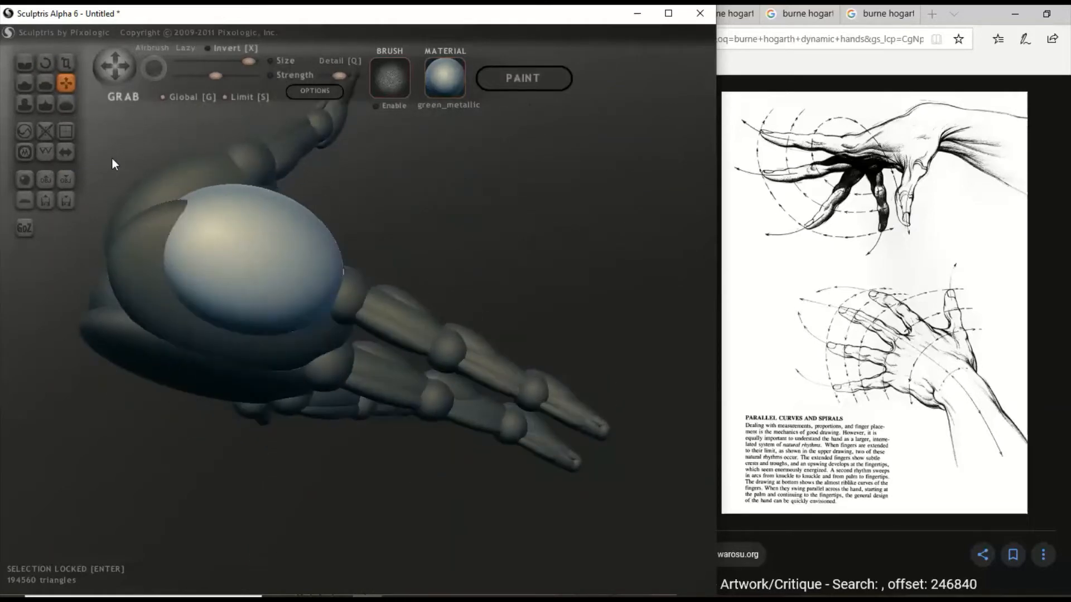
Rotate the ellipsoid to line it up with the index finger and the curve of the back of the hand.
left_click(45, 63)
mouse_move(293, 239)
left_mouse_down()
mouse_move(318, 239)
mouse_move(311, 253)
left_mouse_up()
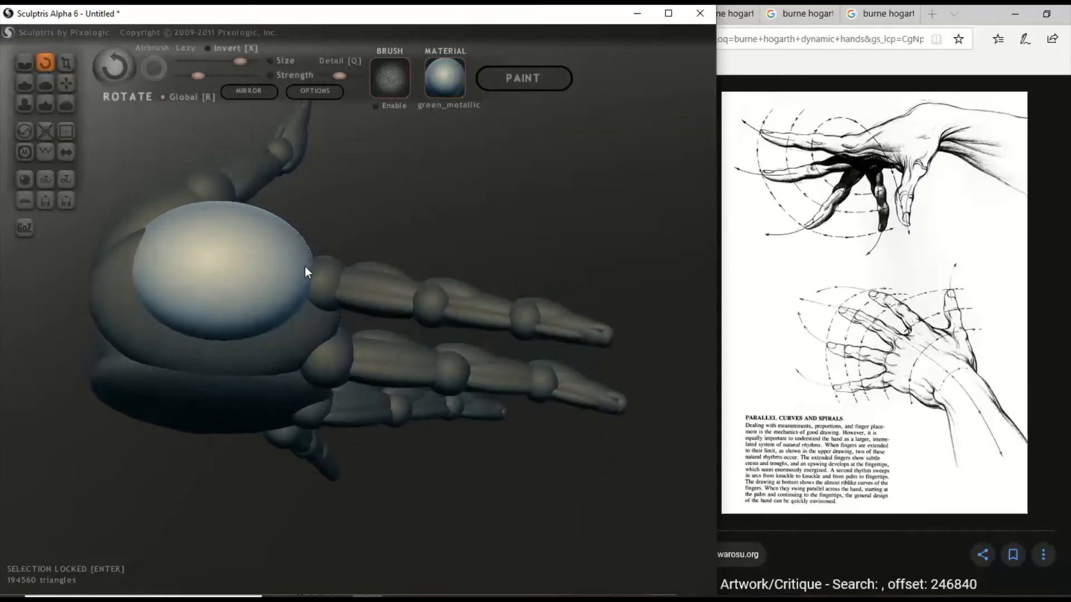
left_click_drag(287, 300, 182, 406)
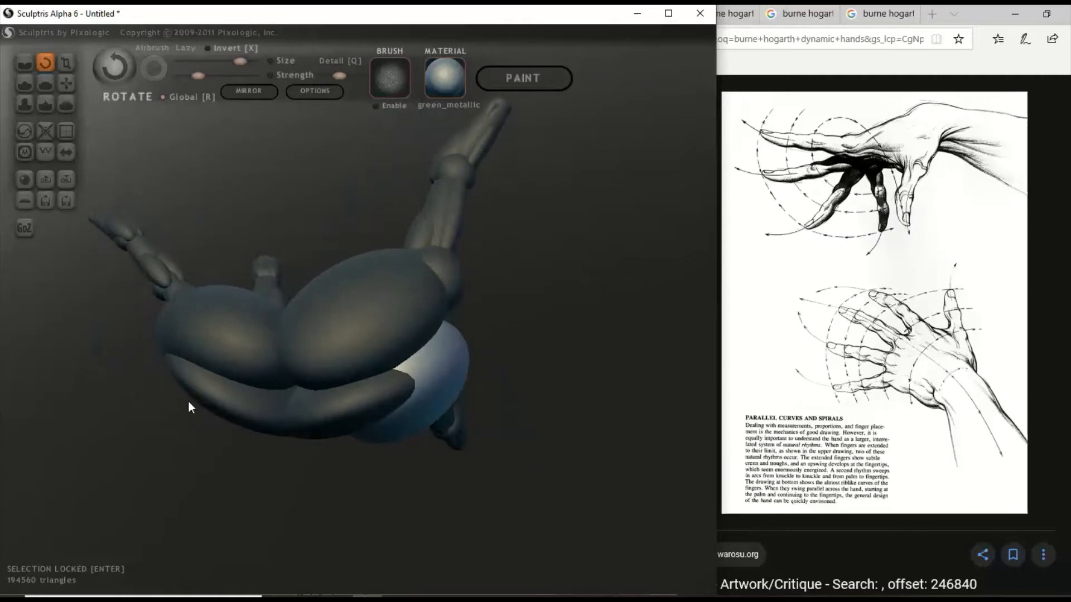
left_click_drag(335, 405, 453, 413)
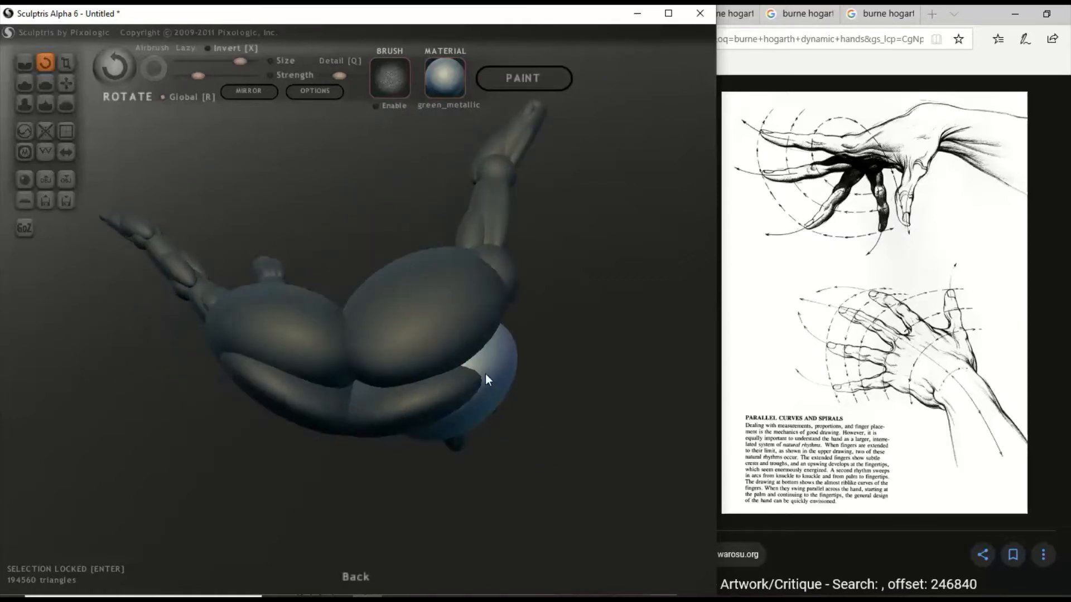
left_click_drag(485, 379, 520, 409)
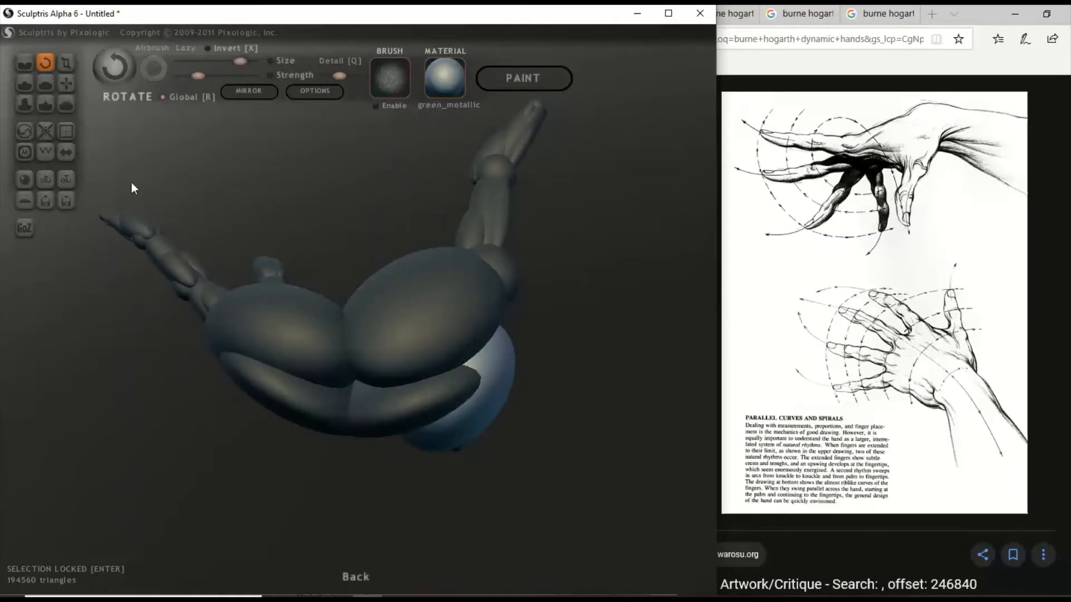
Move the ellipsoid inward beneath the back of the hand, between the index knuckle and the thumb base.
left_click(66, 83)
left_click_drag(490, 372, 488, 400)
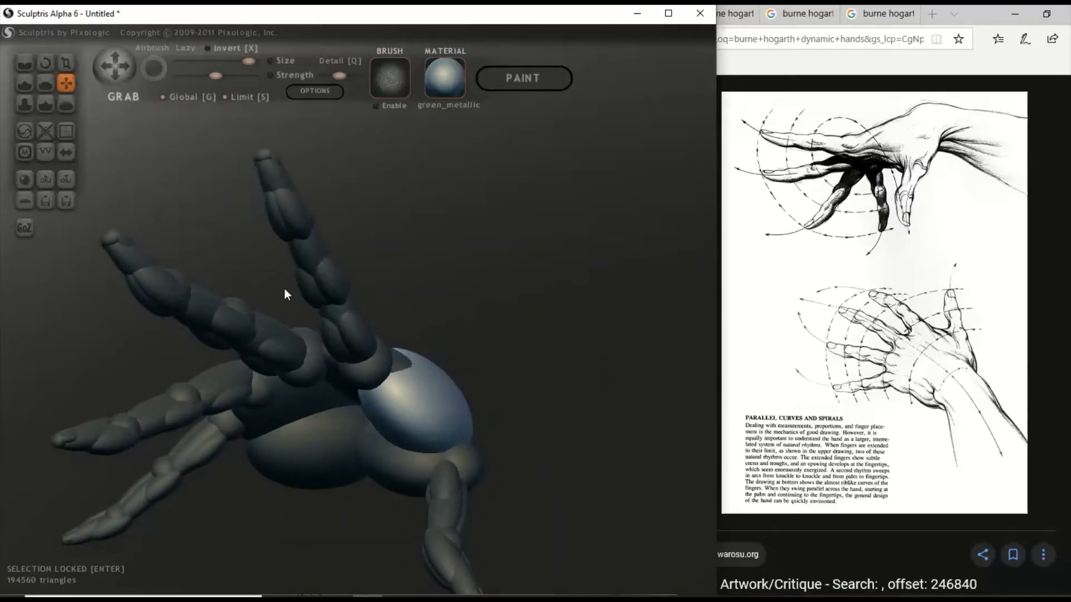
left_click_drag(423, 413, 350, 434)
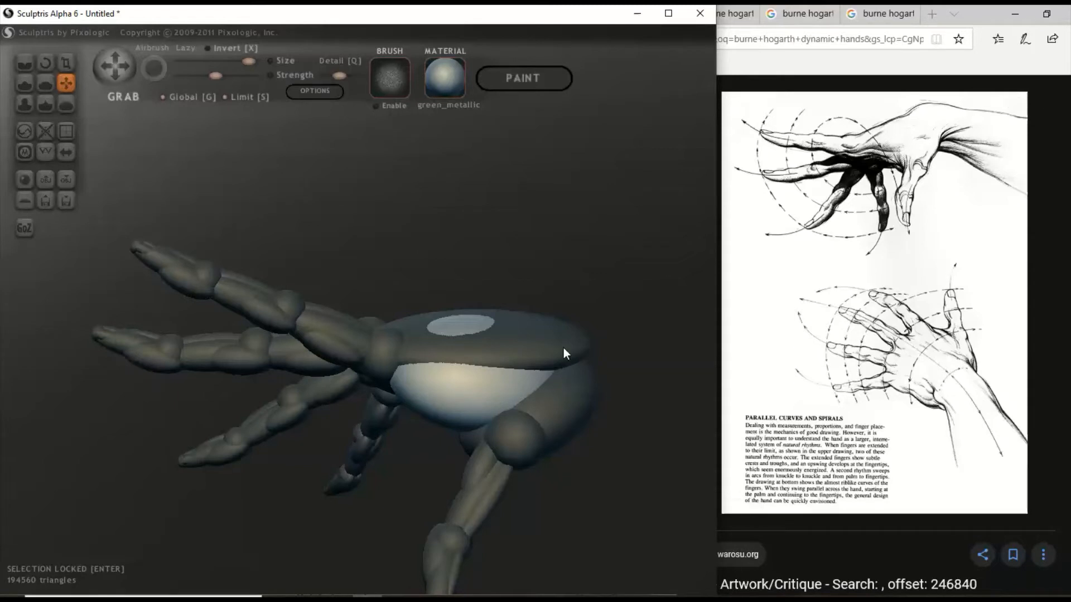
mouse_move(563, 347)
left_mouse_down()
mouse_move(500, 393)
mouse_move(470, 360)
mouse_move(602, 356)
left_mouse_up()
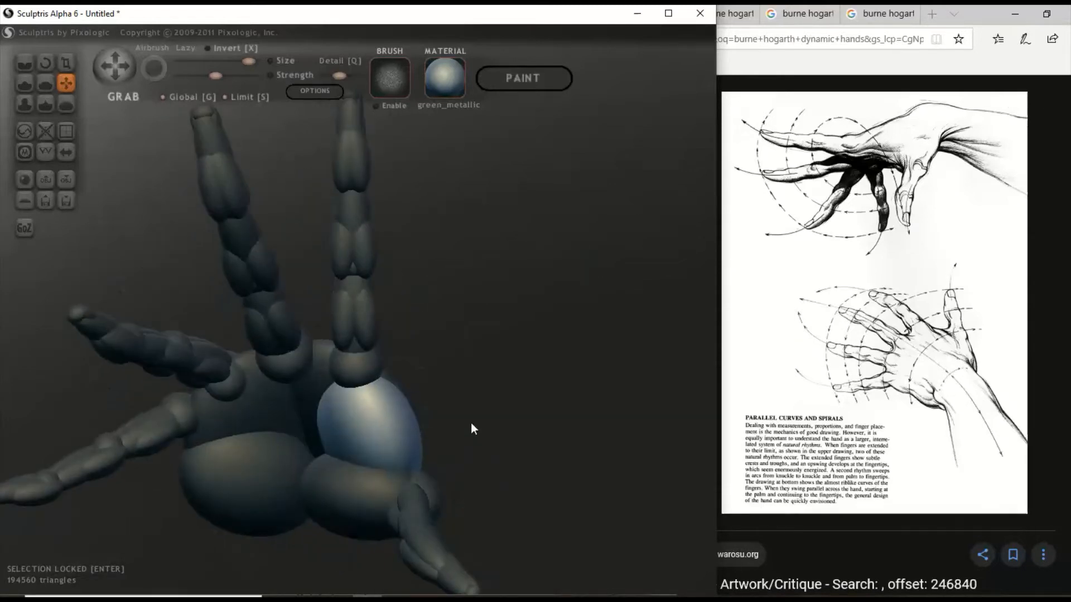
scroll(463, 425, "up", 3)
scroll(453, 423, "down", 5)
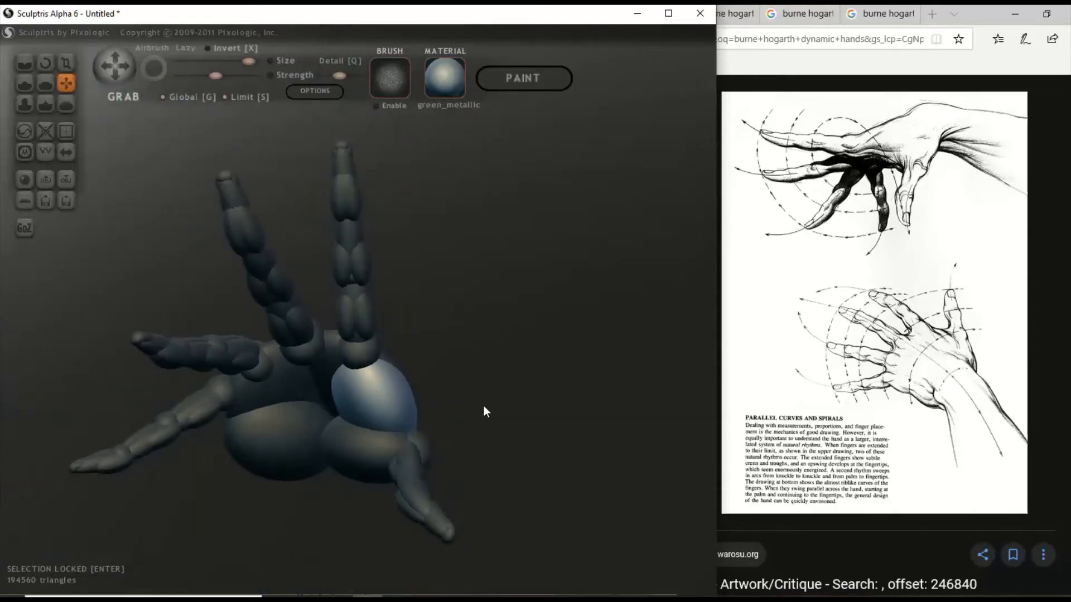
Scale the locked ellipsoid down slightly to fit between the back of the hand and the thumb base.
left_click_drag(483, 406, 305, 473)
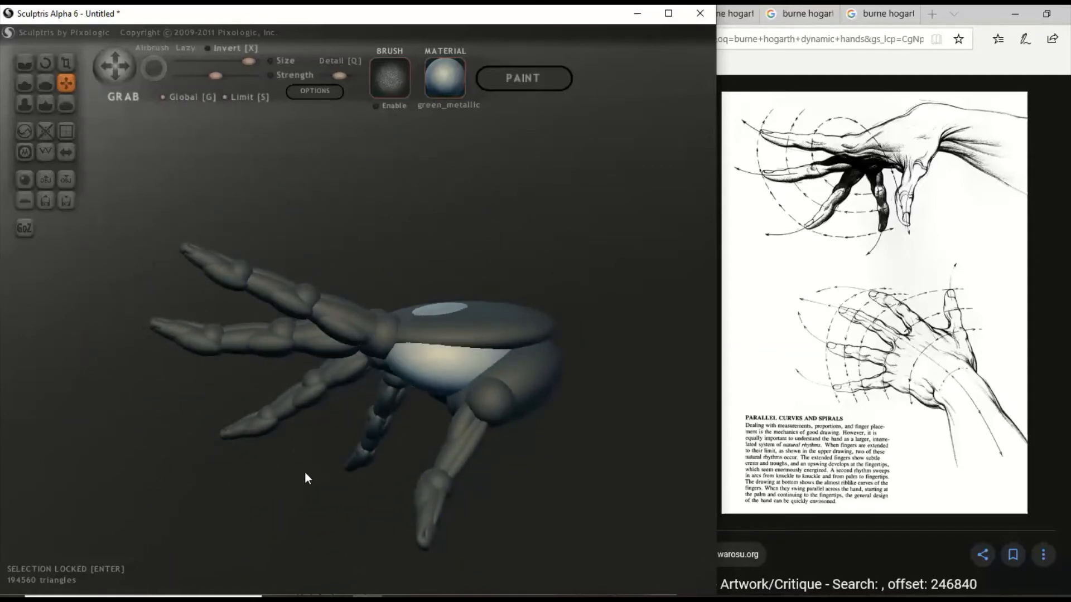
left_click(66, 65)
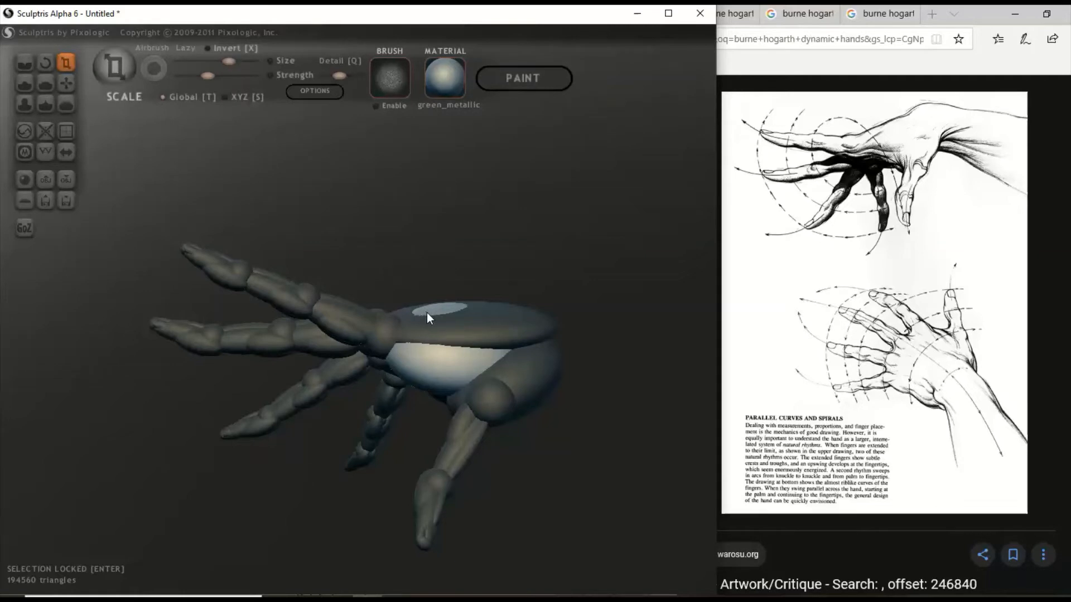
left_click_drag(427, 312, 423, 344)
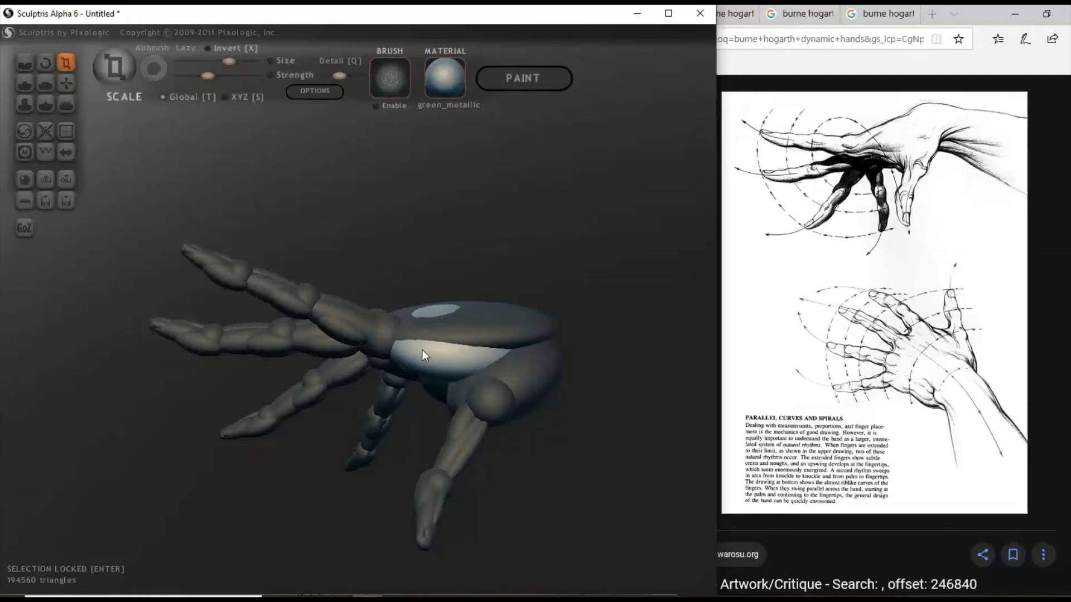
Examine the locked ellipsoid's placement between thumb and index finger from the palm, the side and the back of the hand.
mouse_move(423, 349)
right_mouse_down()
mouse_move(285, 347)
mouse_move(429, 345)
right_mouse_up()
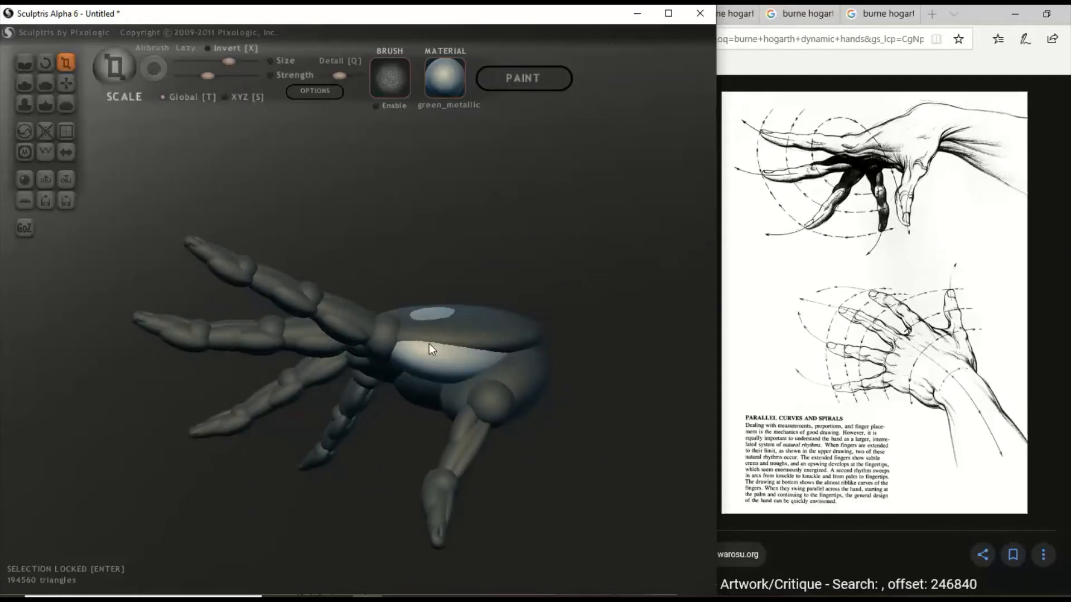
left_click(66, 83)
right_click_drag(322, 246, 561, 256)
right_click_drag(454, 387, 389, 400)
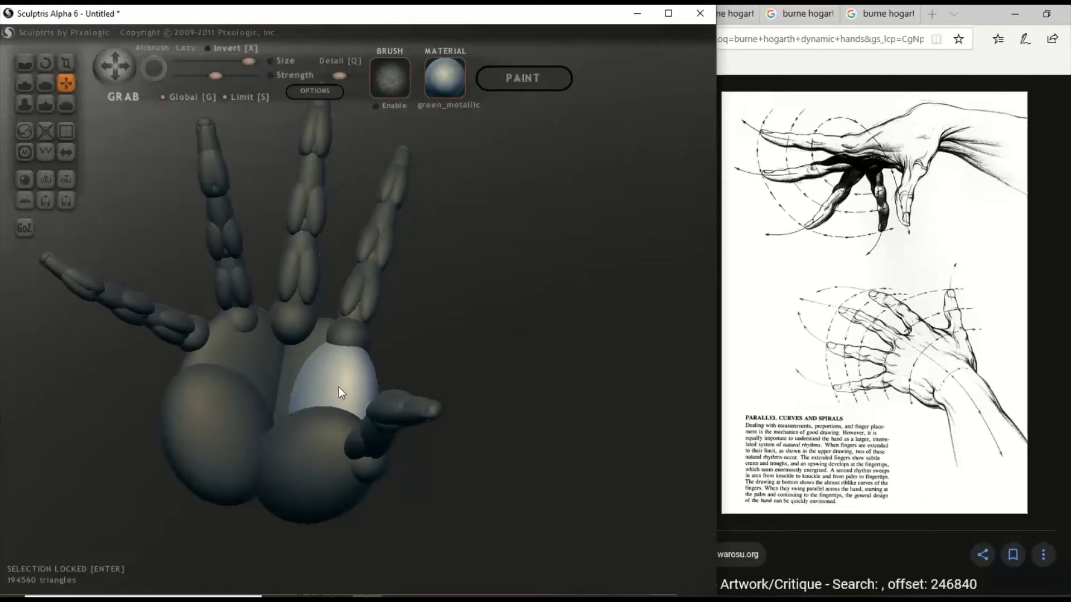
right_click_drag(337, 384, 302, 452)
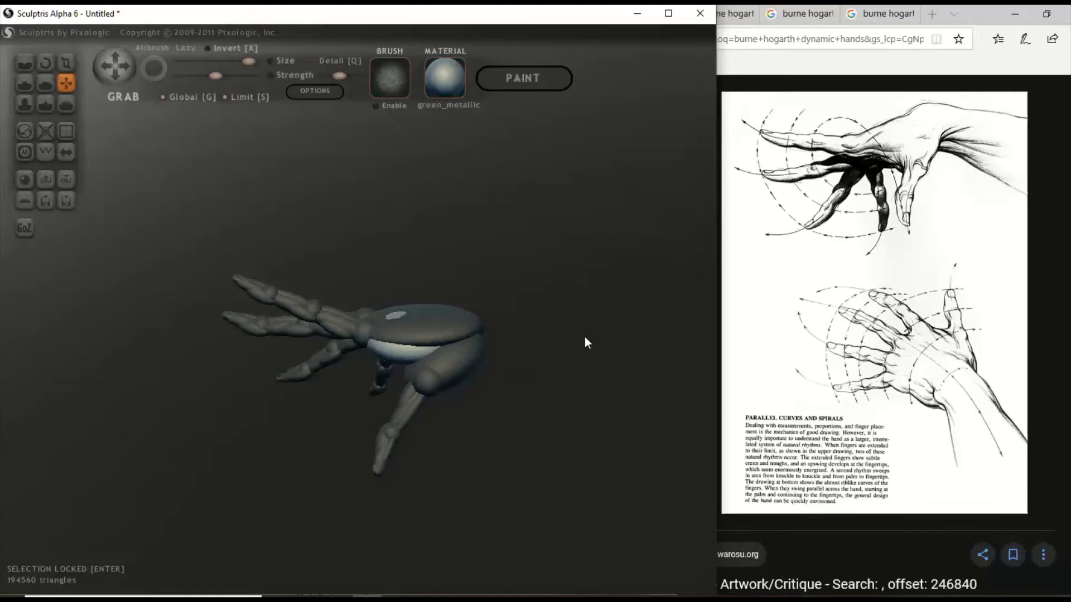
right_click_drag(563, 302, 471, 401)
scroll(393, 289, "up", 5)
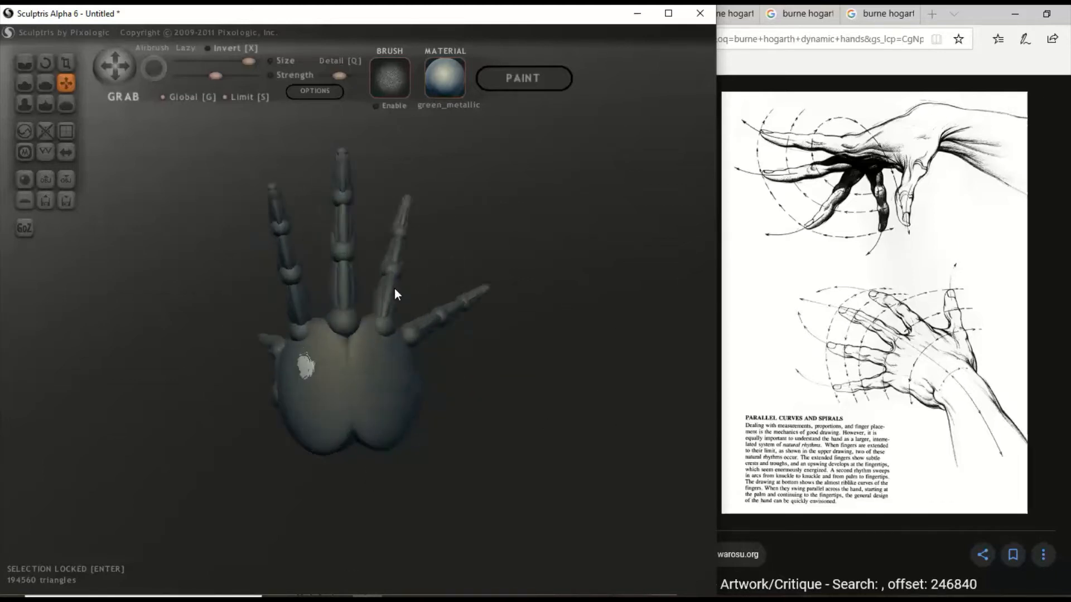
scroll(393, 289, "down", 5)
right_click_drag(399, 294, 440, 407)
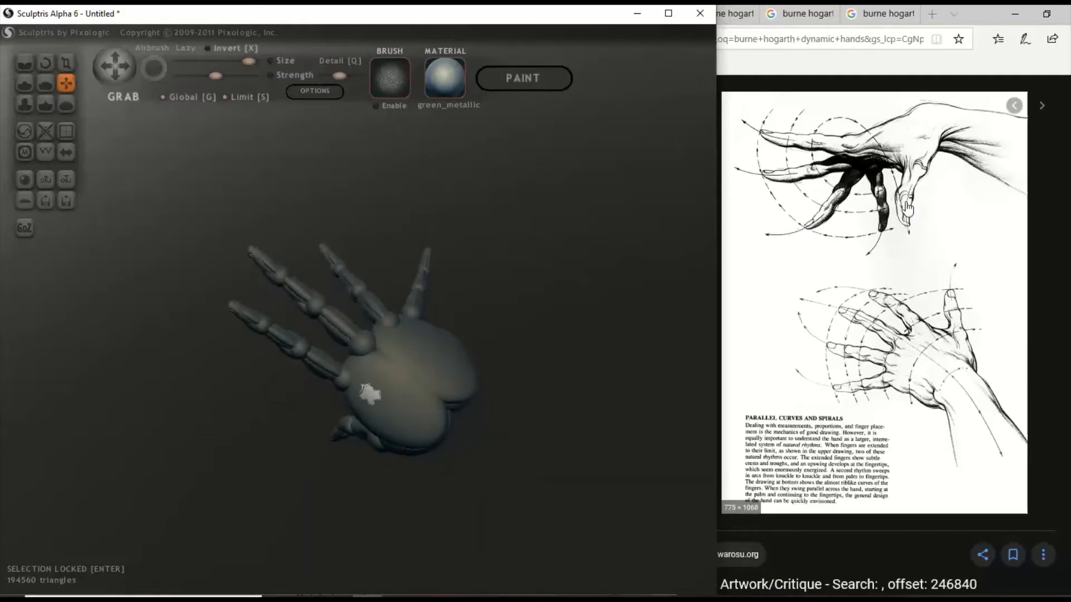
Review the Burne Hogarth hand references in the browser, keep the Artistic Anatomy drawing on display, and switch back to Sculptris.
left_click(795, 12)
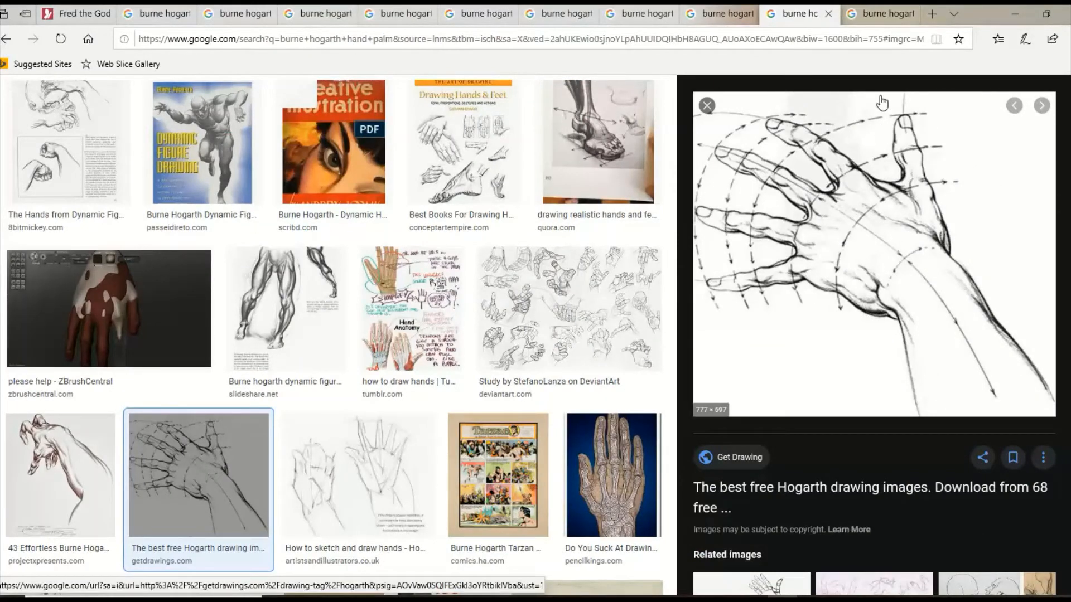
left_click(643, 14)
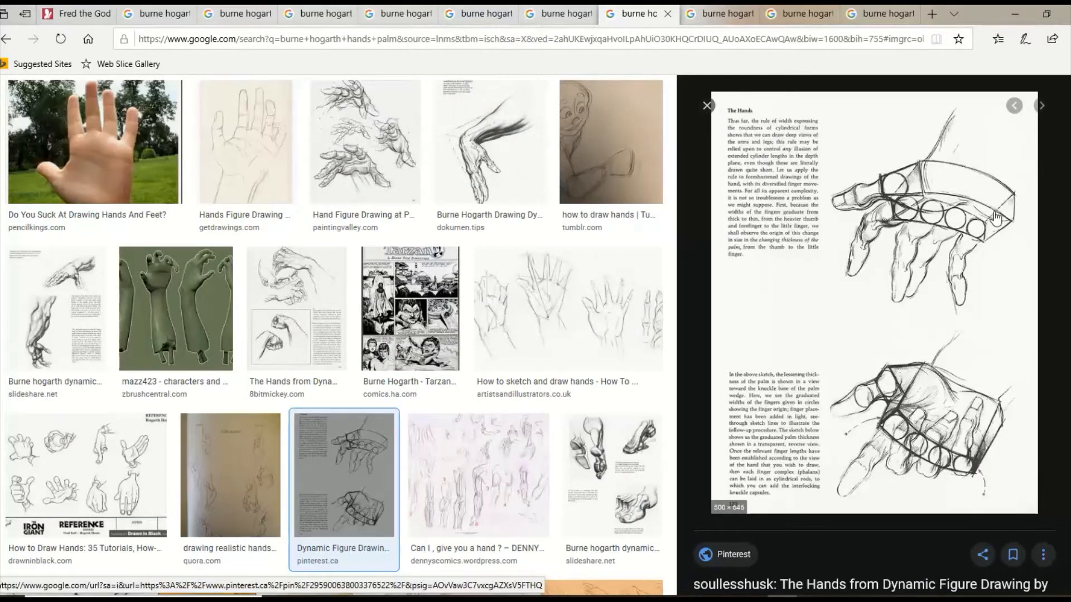
left_click(560, 15)
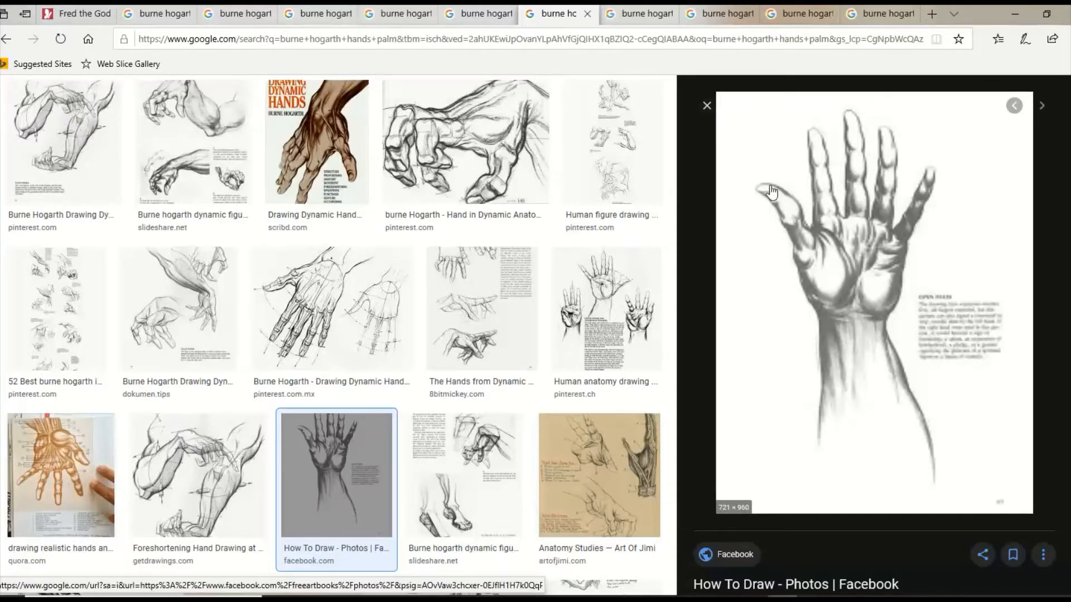
left_click(485, 13)
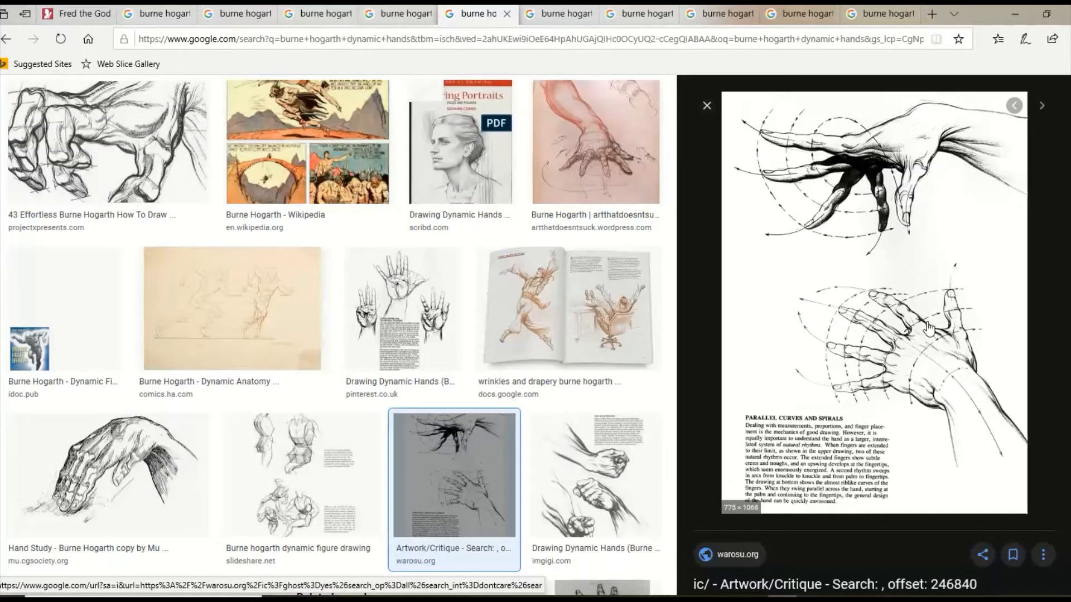
key("ctrl+shift+Tab")
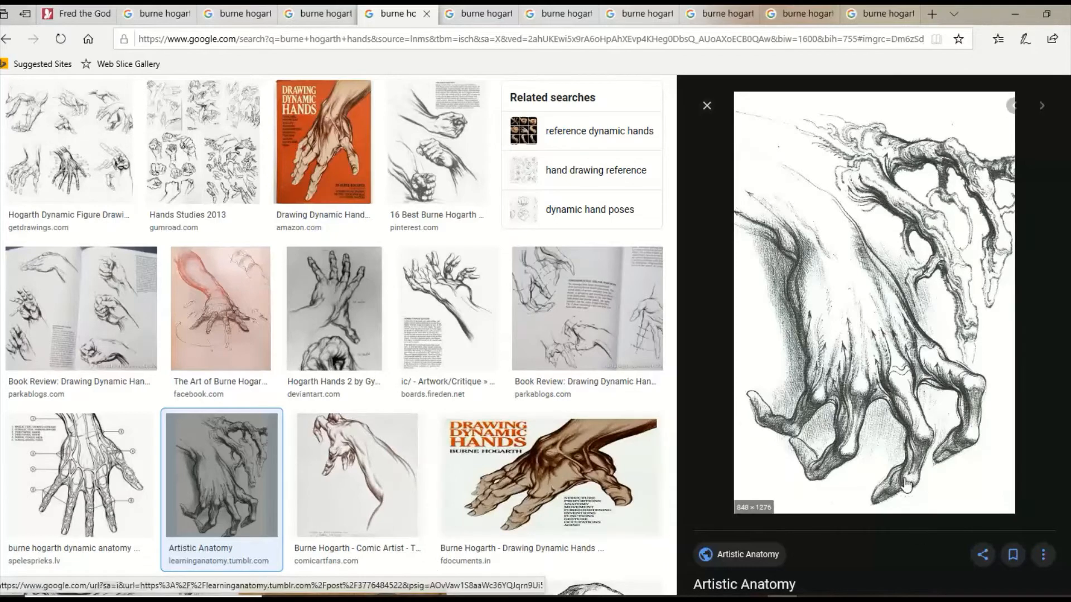
left_click(368, 600)
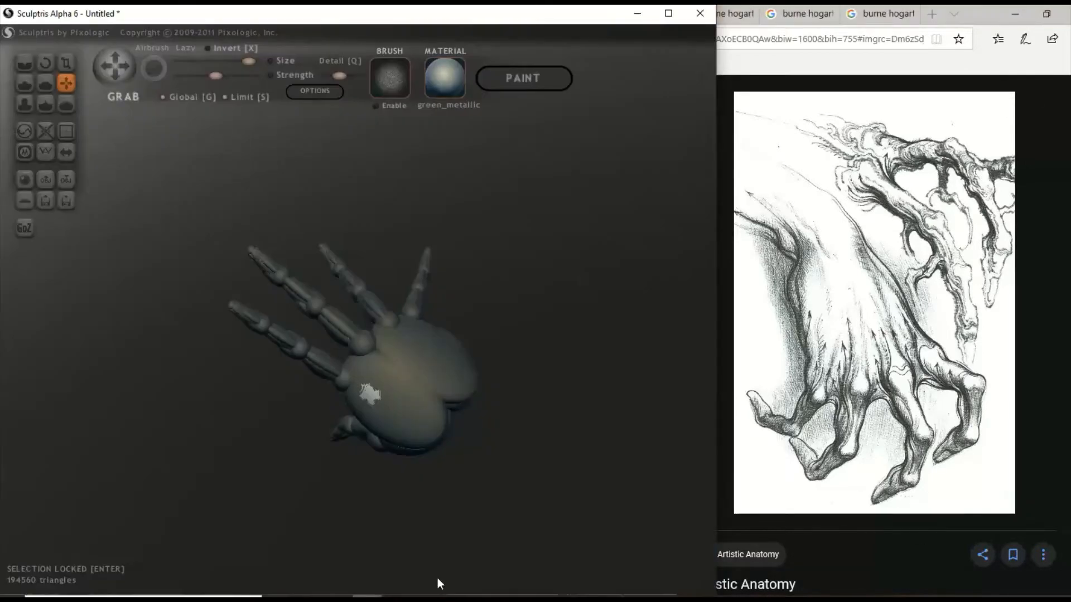
Unlock the selected ellipsoid and slightly rotate the index-side ellipsoid on the back of the hand.
mouse_move(495, 467)
left_mouse_down()
mouse_move(433, 470)
mouse_move(234, 430)
mouse_move(236, 406)
mouse_move(223, 413)
mouse_move(235, 416)
mouse_move(201, 413)
mouse_move(257, 427)
mouse_move(234, 412)
mouse_move(227, 320)
left_mouse_up()
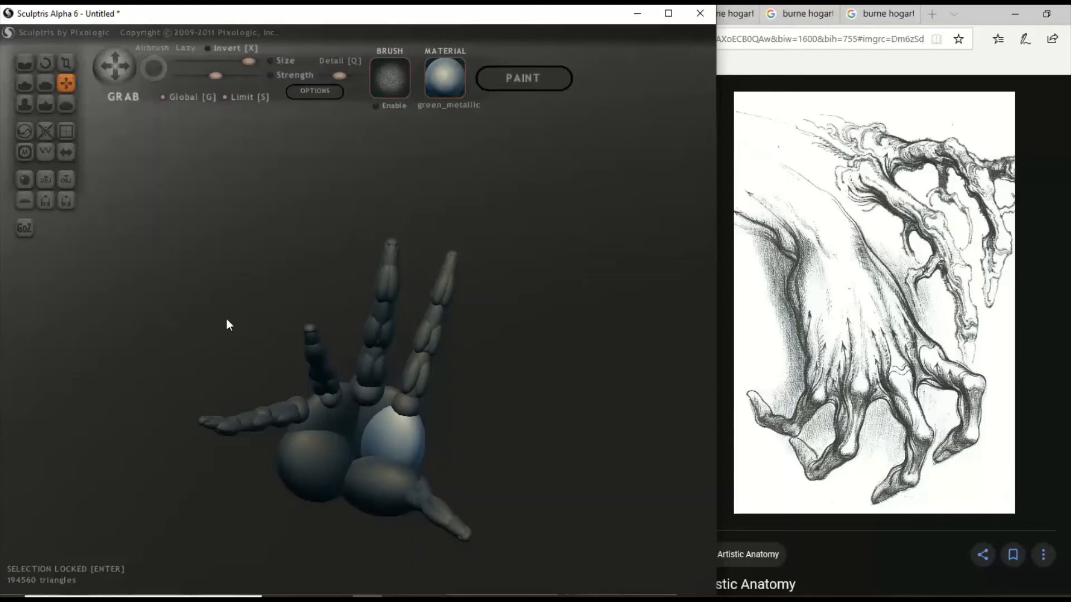
key("Return")
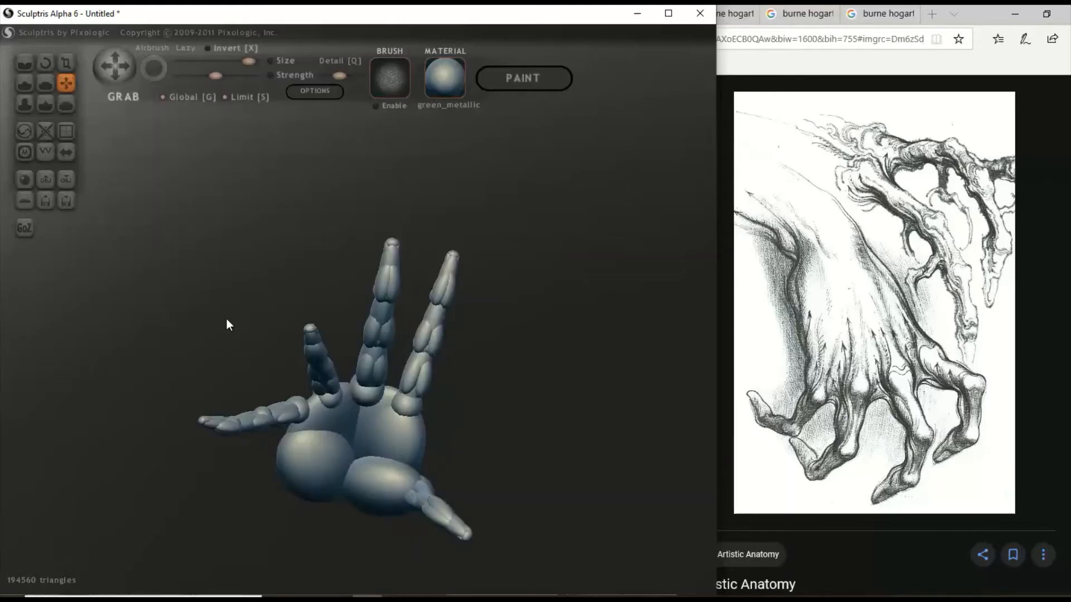
left_click_drag(471, 347, 506, 532)
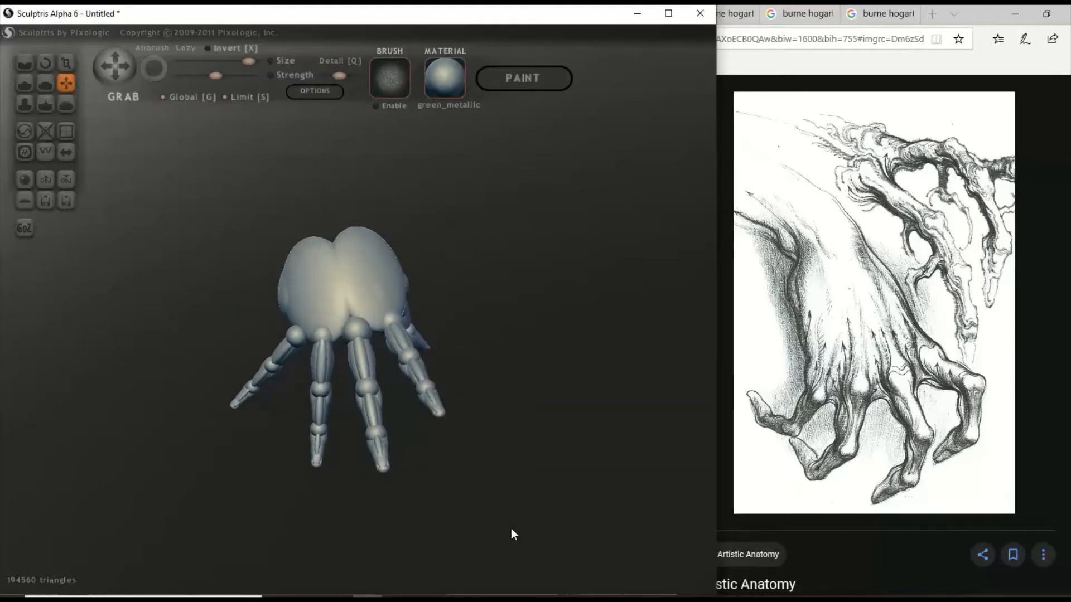
left_click_drag(512, 534, 575, 509)
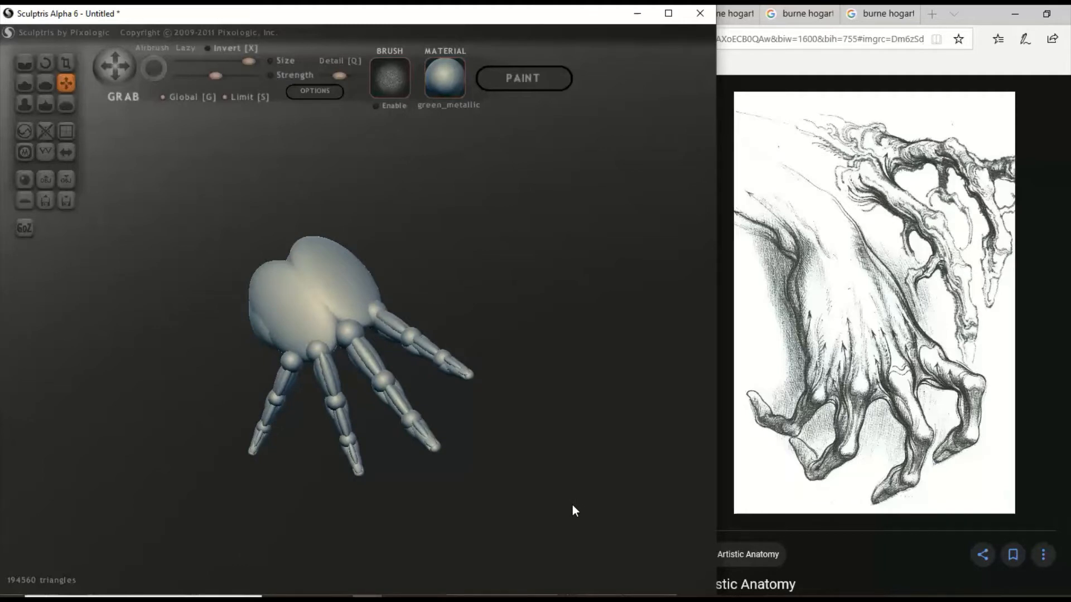
left_click_drag(572, 505, 544, 368)
left_click_drag(553, 407, 590, 511)
mouse_move(549, 438)
left_mouse_down()
mouse_move(578, 438)
mouse_move(544, 343)
mouse_move(556, 224)
mouse_move(538, 380)
mouse_move(507, 310)
mouse_move(327, 387)
mouse_move(424, 376)
mouse_move(401, 351)
left_mouse_up()
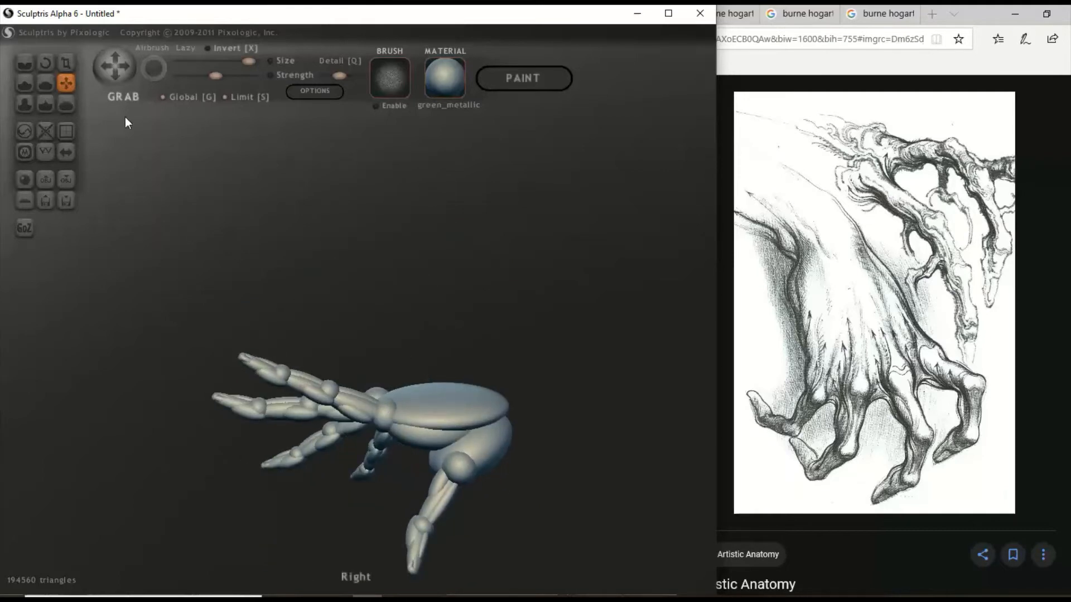
left_click(47, 62)
mouse_move(446, 407)
left_mouse_down()
mouse_move(450, 387)
mouse_move(467, 414)
mouse_move(516, 360)
mouse_move(492, 318)
mouse_move(286, 353)
mouse_move(232, 303)
mouse_move(650, 153)
mouse_move(471, 236)
mouse_move(518, 226)
mouse_move(356, 229)
mouse_move(329, 207)
mouse_move(350, 396)
mouse_move(488, 390)
left_mouse_up()
key("g")
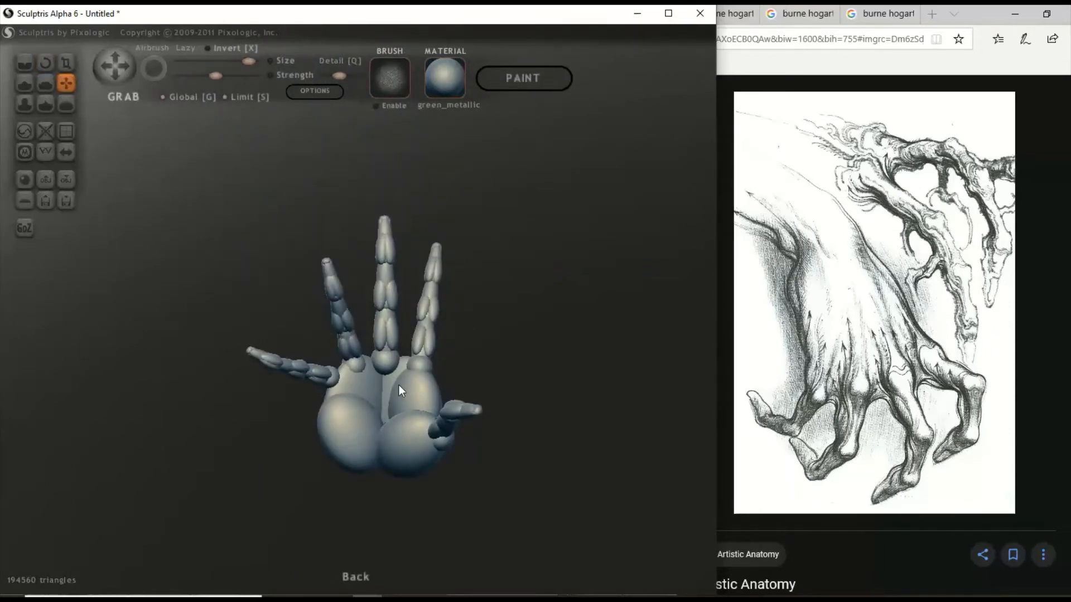
Duplicate the middle finger's first-segment ellipsoid onto the back of the hand, directly behind the middle knuckle.
middle_click_drag(399, 384, 374, 345)
scroll(501, 364, "up", 2)
left_click_drag(501, 368, 196, 432)
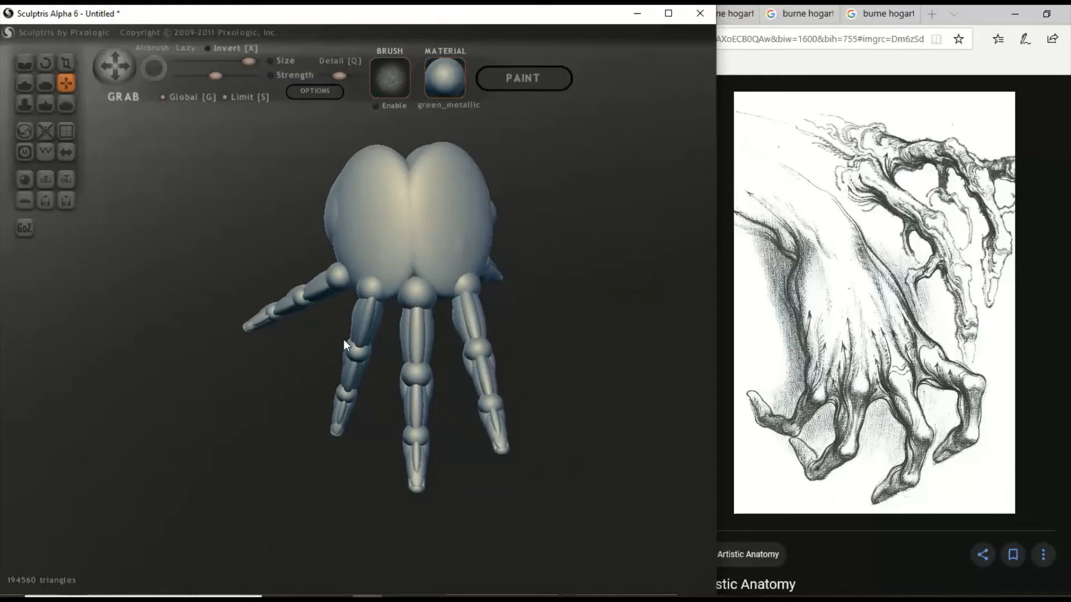
mouse_move(342, 335)
left_mouse_down()
mouse_move(266, 343)
mouse_move(384, 347)
mouse_move(326, 345)
left_mouse_up()
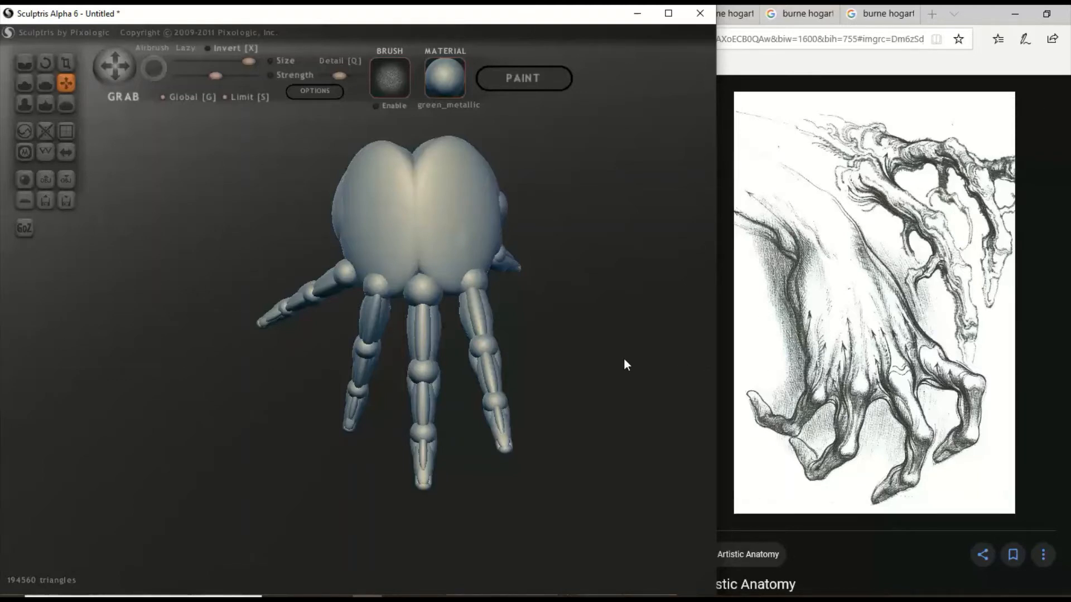
mouse_move(624, 361)
left_mouse_down()
mouse_move(610, 356)
mouse_move(635, 360)
mouse_move(480, 304)
left_mouse_up()
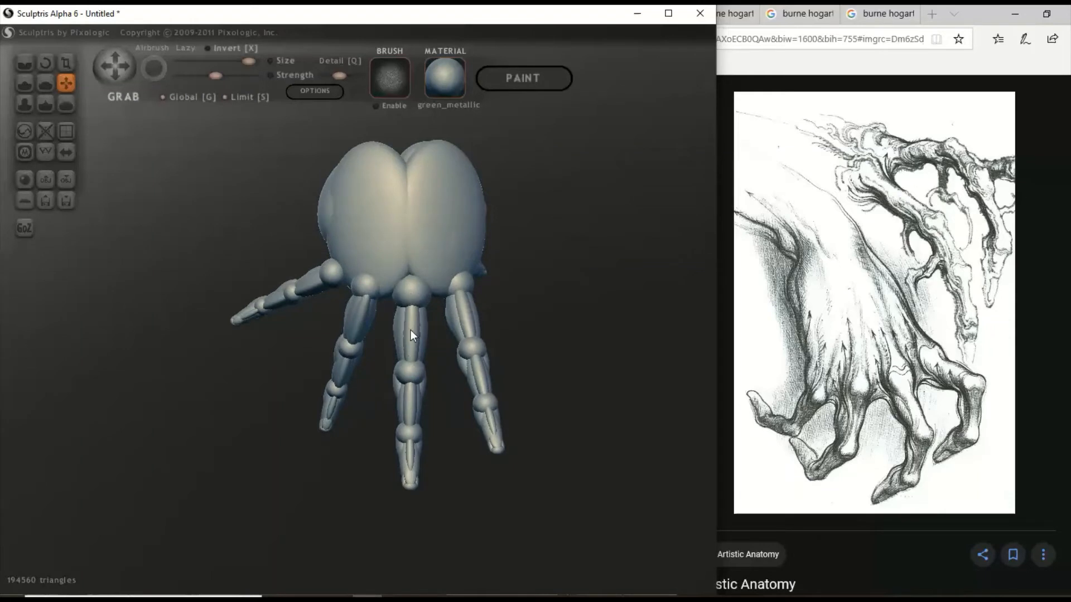
left_click_drag(526, 384, 570, 384, "shift")
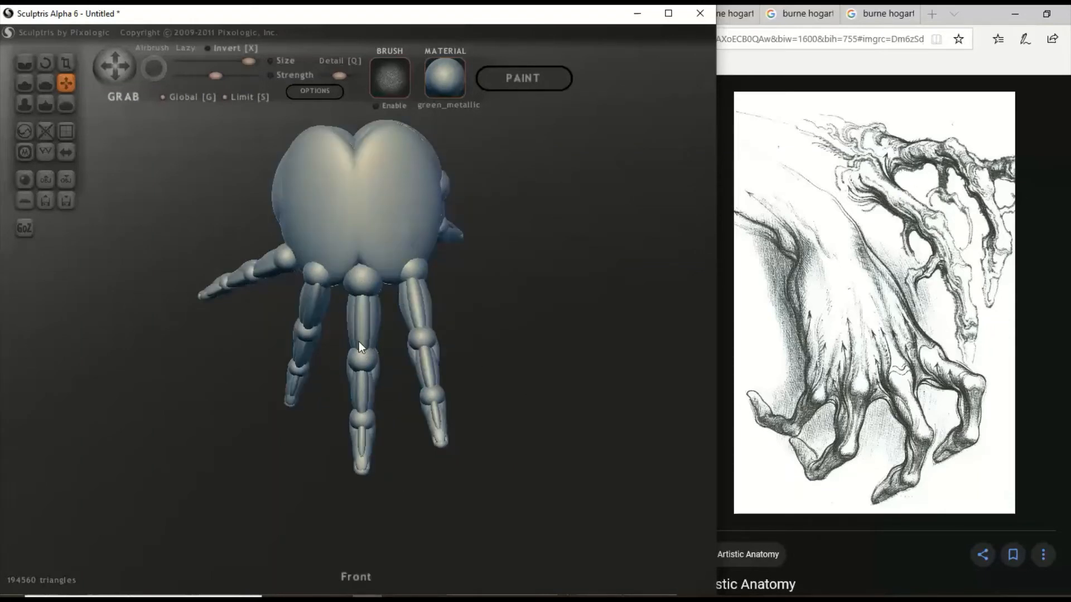
key("w")
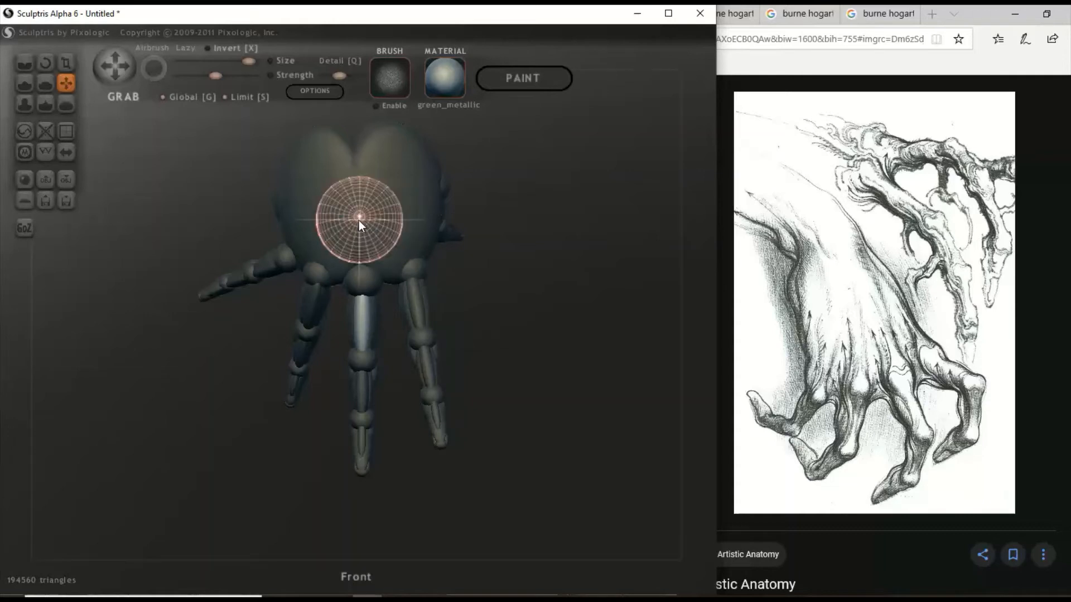
left_click(359, 219)
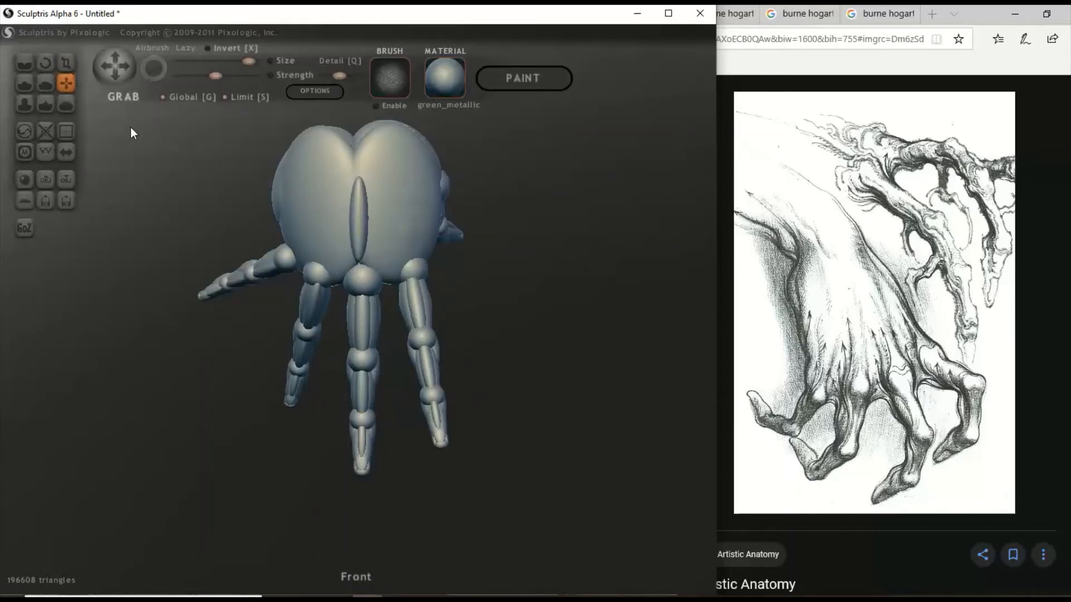
Shift the copied slender ellipsoid slightly with the Grab tool so it lines up with the middle knuckle.
key("w")
left_click(356, 215)
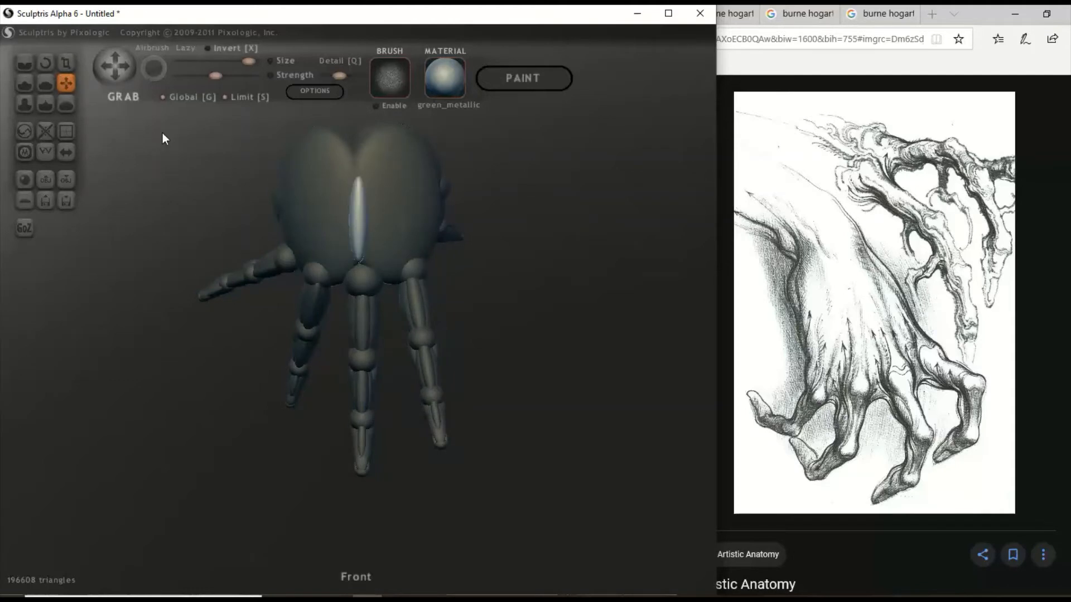
left_click(41, 62)
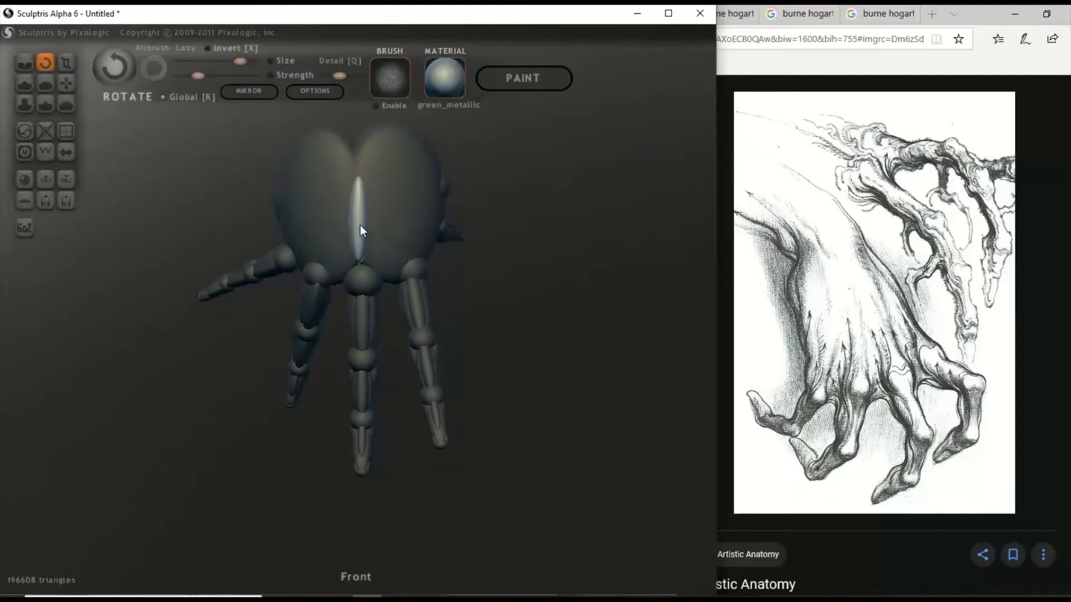
left_click(68, 80)
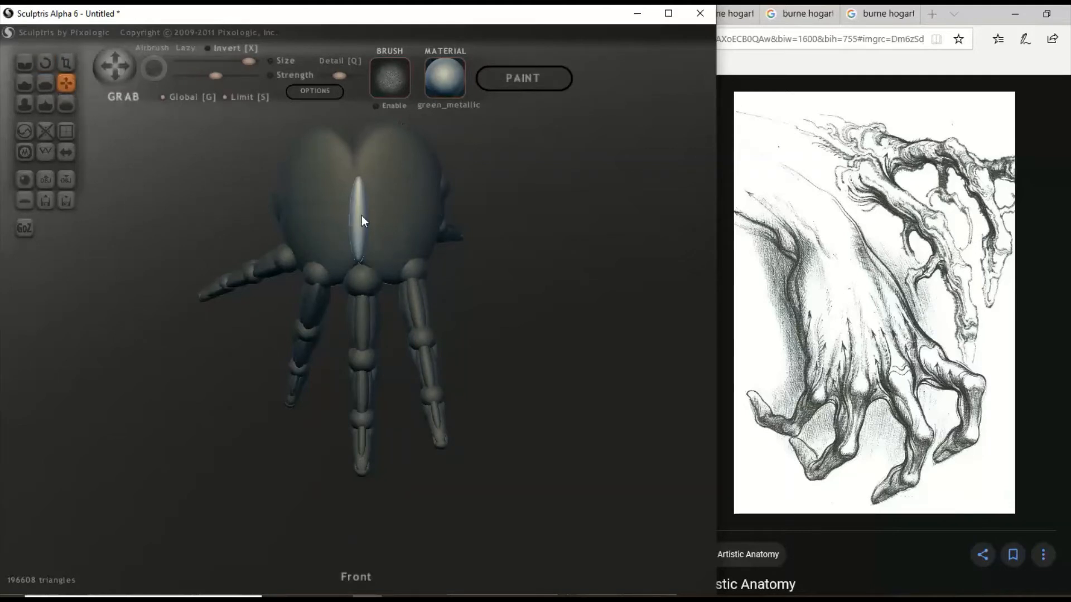
left_click_drag(363, 216, 366, 221)
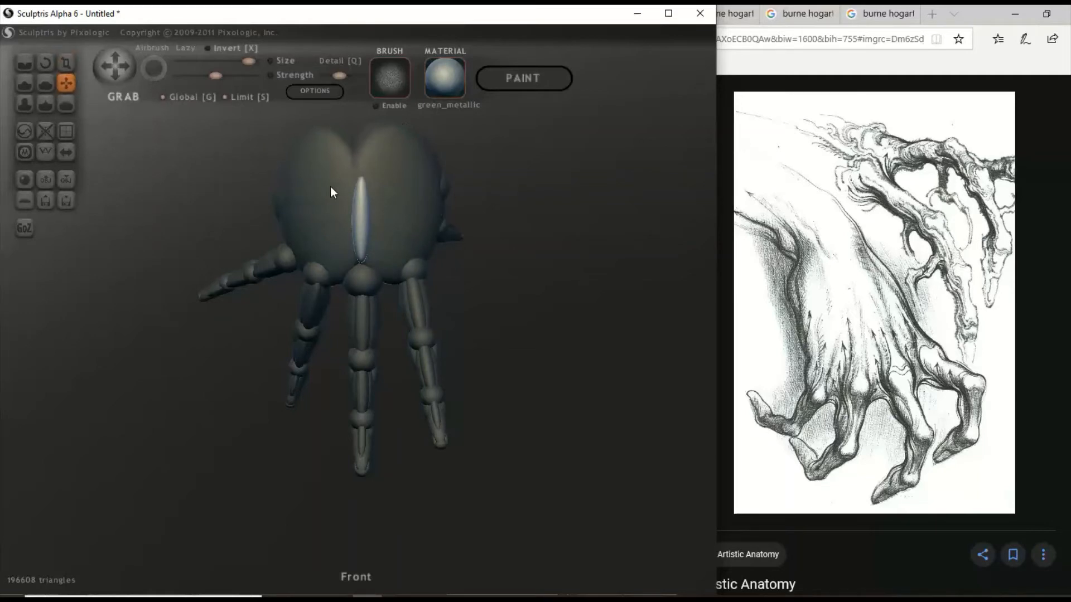
Add a new sphere to the scene and scale it down to less than half its size near the wrist.
scroll(340, 188, "down", 1)
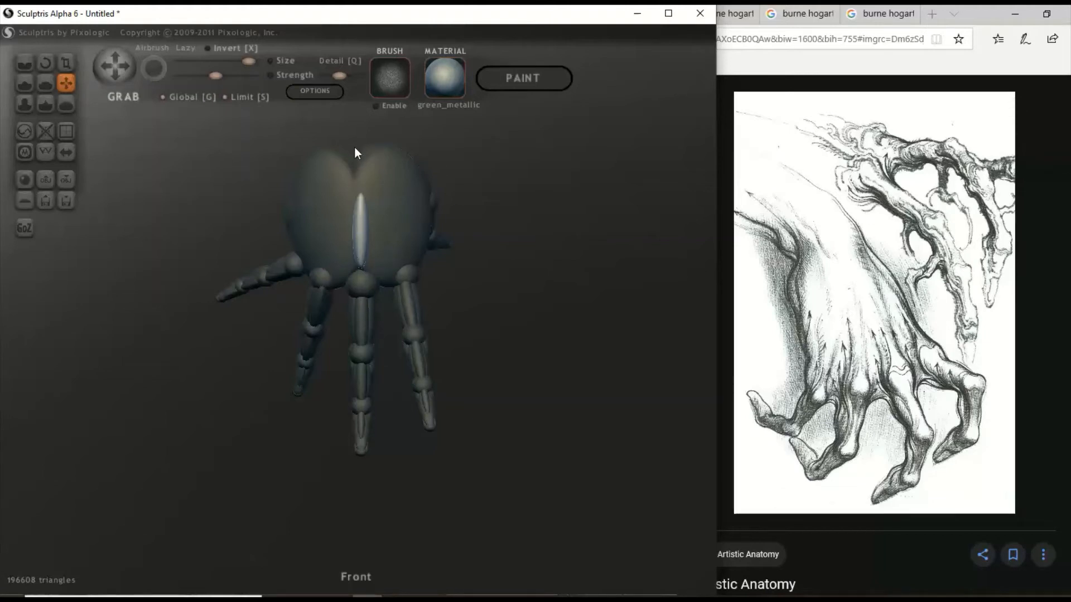
left_click_drag(689, 269, 473, 247)
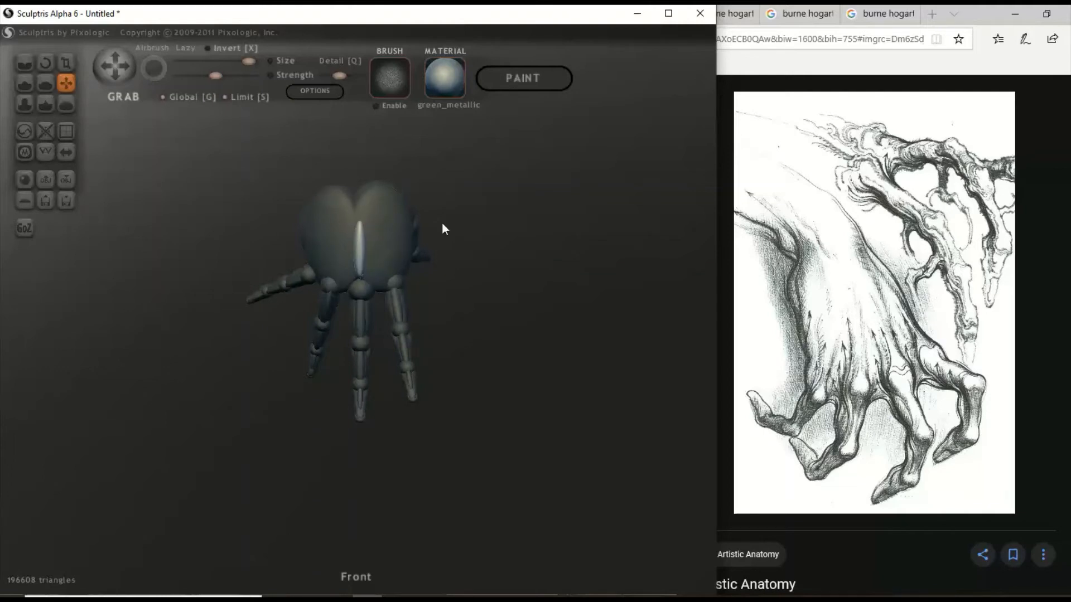
mouse_move(501, 233)
left_mouse_down()
mouse_move(535, 246)
mouse_move(433, 258)
left_mouse_up()
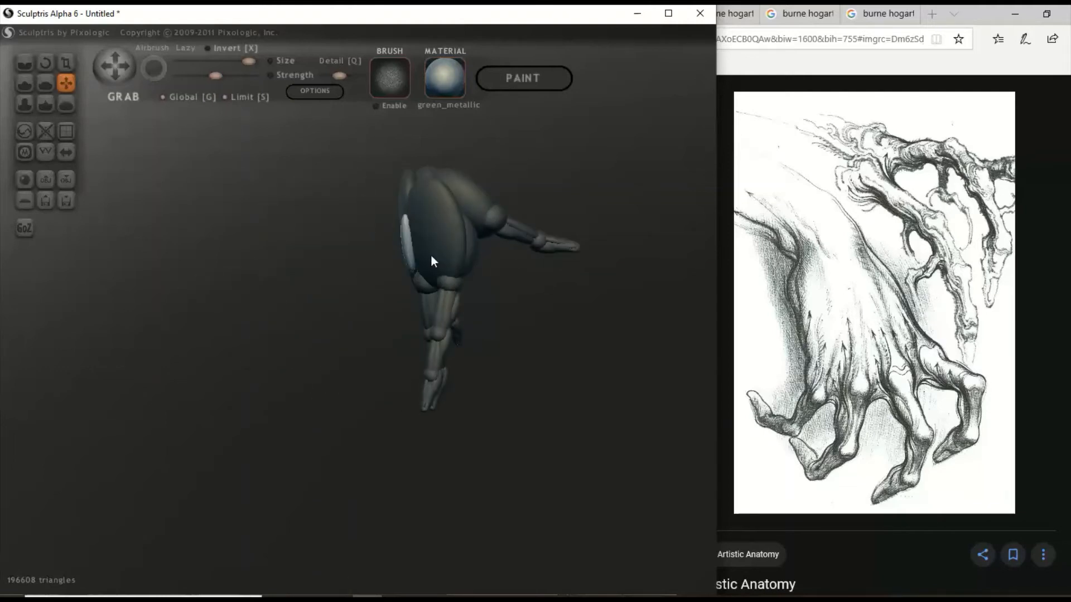
left_click(23, 179)
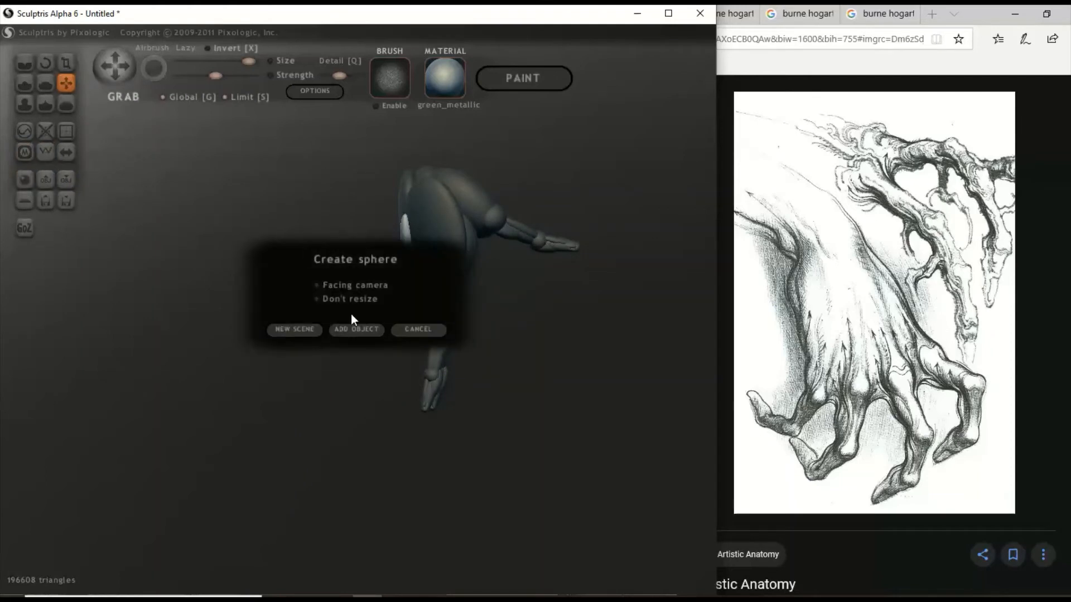
left_click(356, 329)
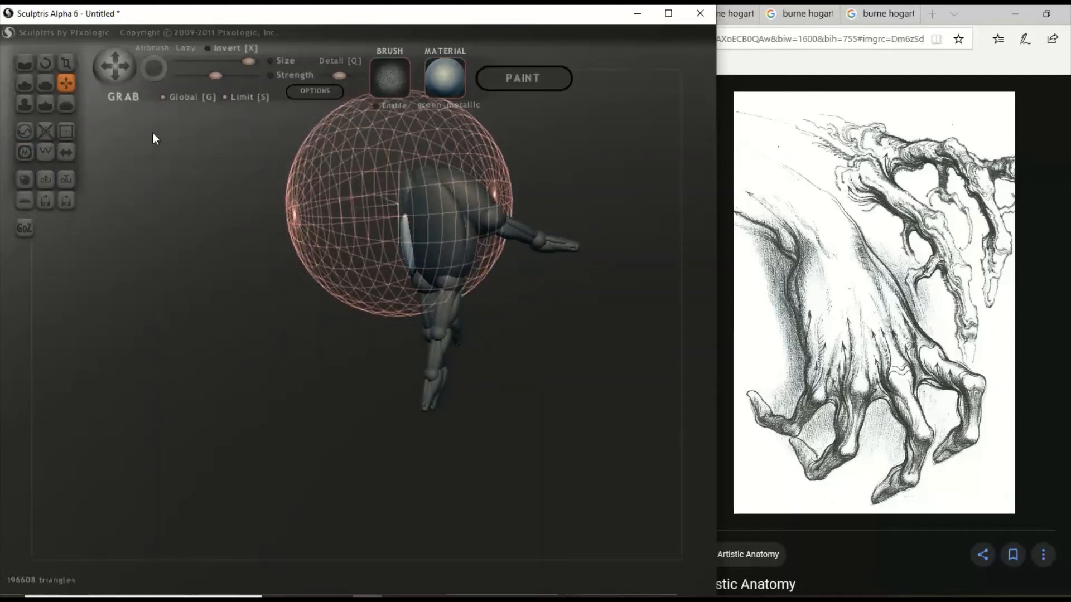
left_click(65, 63)
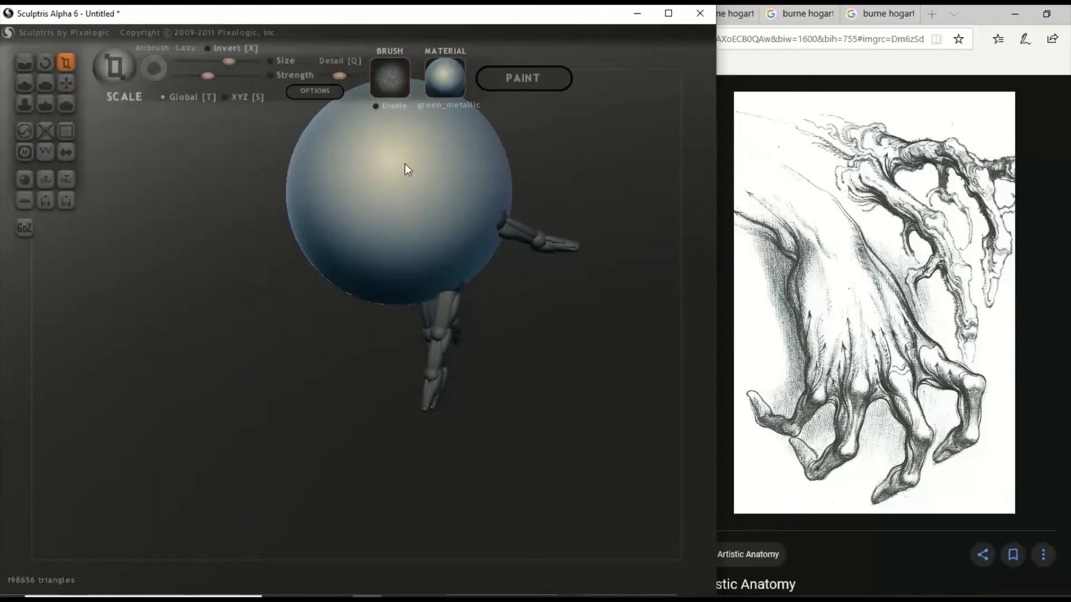
left_click_drag(430, 163, 225, 337)
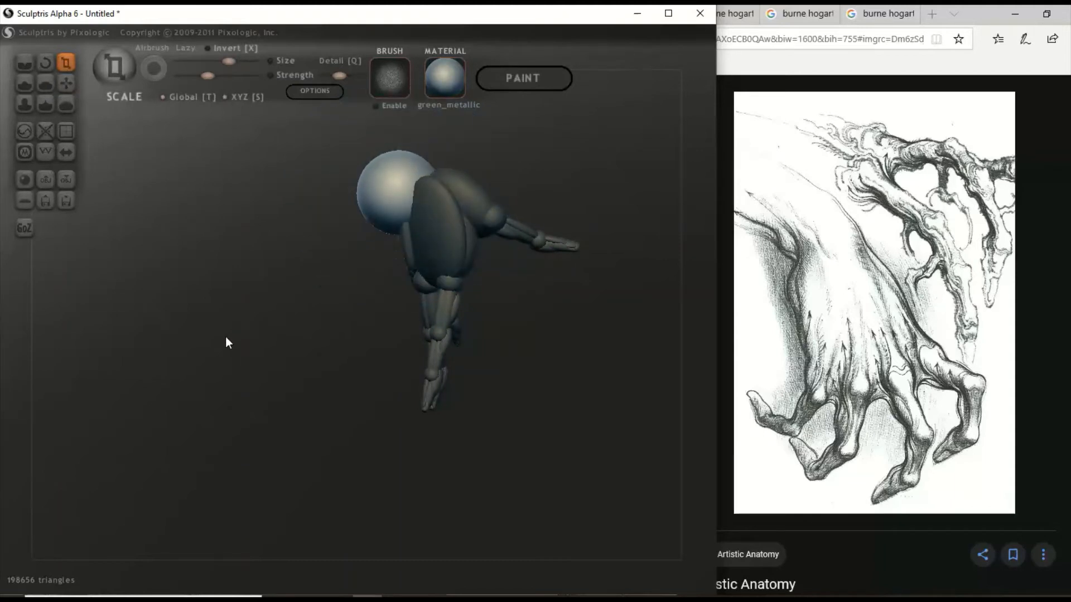
Scale the new sphere down further and position it at the wrist end of the back of the hand.
mouse_move(390, 191)
left_mouse_down()
mouse_move(320, 226)
mouse_move(215, 206)
mouse_move(408, 203)
mouse_move(359, 203)
mouse_move(365, 190)
mouse_move(574, 258)
mouse_move(617, 244)
mouse_move(523, 239)
mouse_move(312, 168)
mouse_move(426, 234)
mouse_move(321, 203)
mouse_move(652, 223)
mouse_move(523, 234)
mouse_move(535, 218)
mouse_move(507, 210)
mouse_move(550, 212)
mouse_move(393, 205)
mouse_move(329, 156)
mouse_move(365, 152)
mouse_move(341, 152)
mouse_move(329, 177)
left_mouse_up()
left_click(69, 82)
left_click(65, 62)
mouse_move(436, 181)
left_mouse_down()
mouse_move(593, 188)
mouse_move(353, 189)
mouse_move(434, 178)
left_mouse_up()
scroll(390, 162, "up", 2)
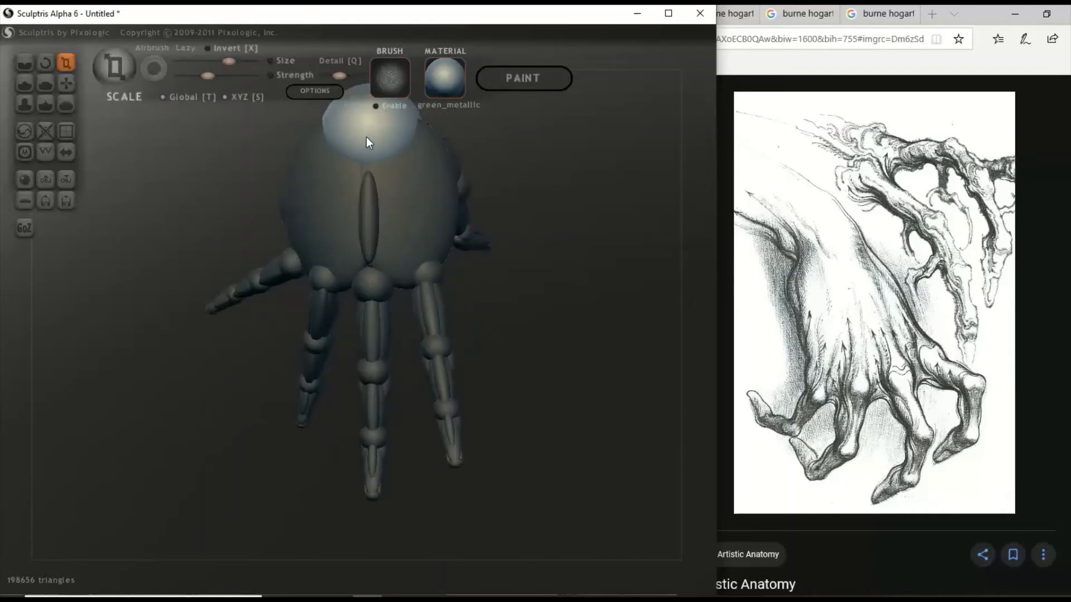
Scale the wrist sphere along the hand's length to turn it into an upright ellipsoid, checking its shape from the side and above.
scroll(391, 148, "down", 2)
mouse_move(433, 159)
left_mouse_down()
mouse_move(506, 210)
mouse_move(455, 217)
left_mouse_up()
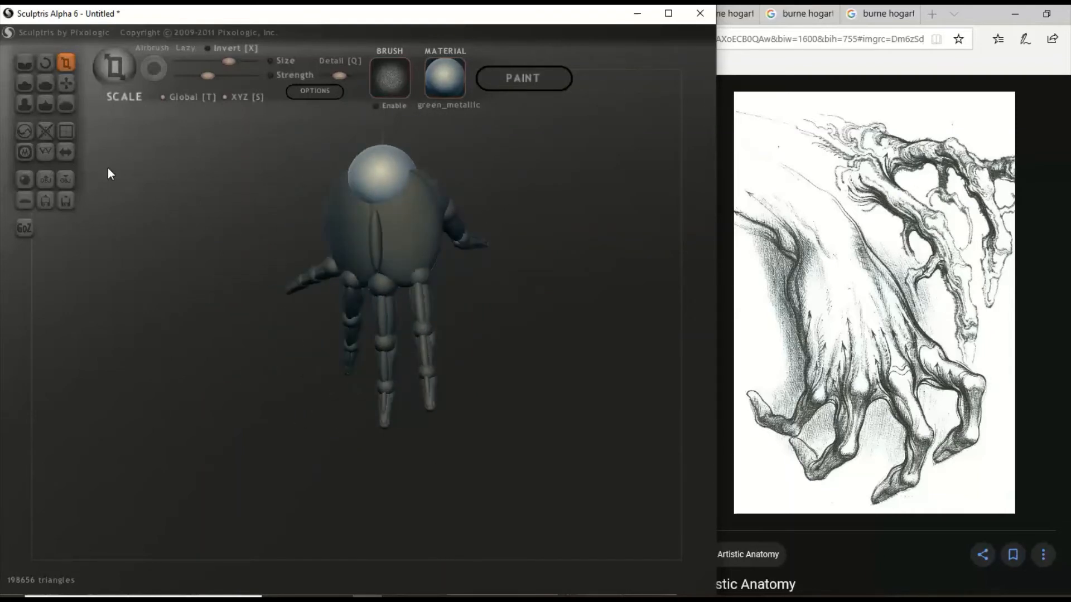
mouse_move(110, 174)
left_mouse_down()
mouse_move(296, 179)
mouse_move(277, 179)
mouse_move(301, 168)
mouse_move(238, 190)
mouse_move(224, 138)
left_mouse_up()
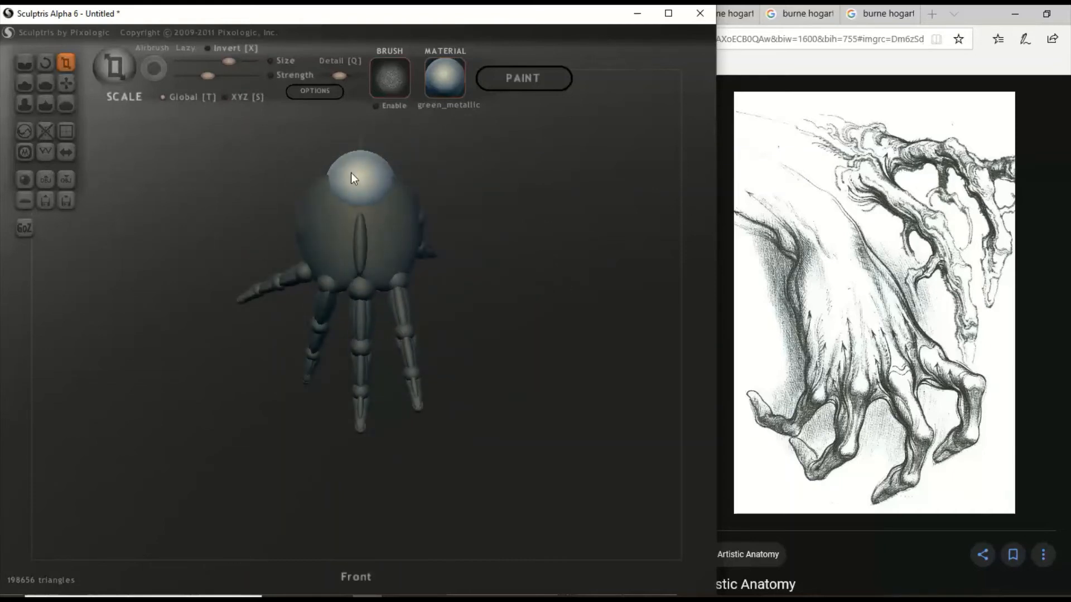
left_click_drag(350, 173, 335, 118)
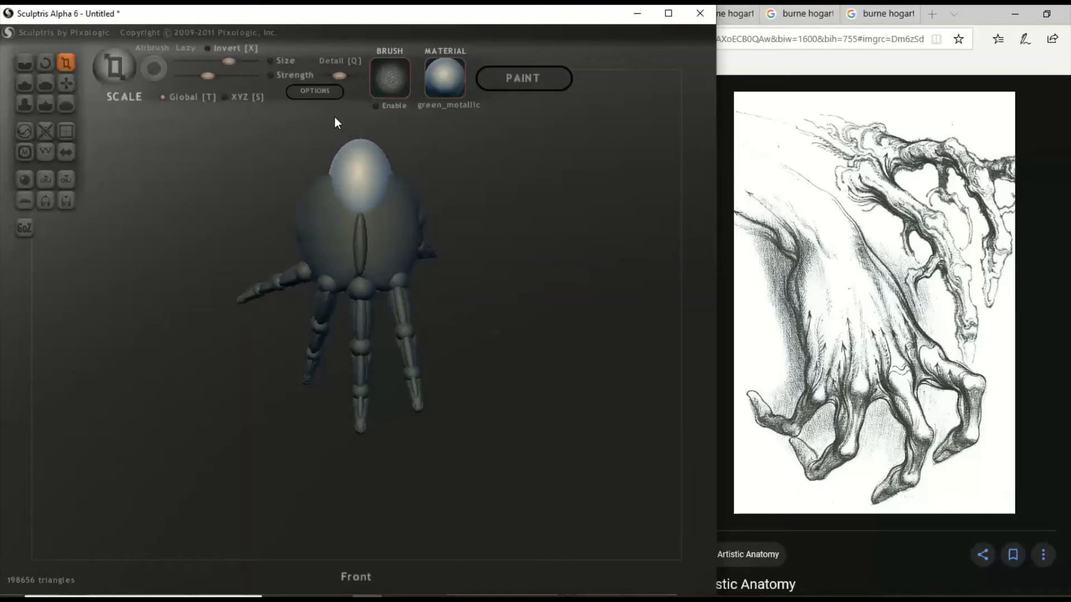
left_click_drag(444, 204, 459, 202)
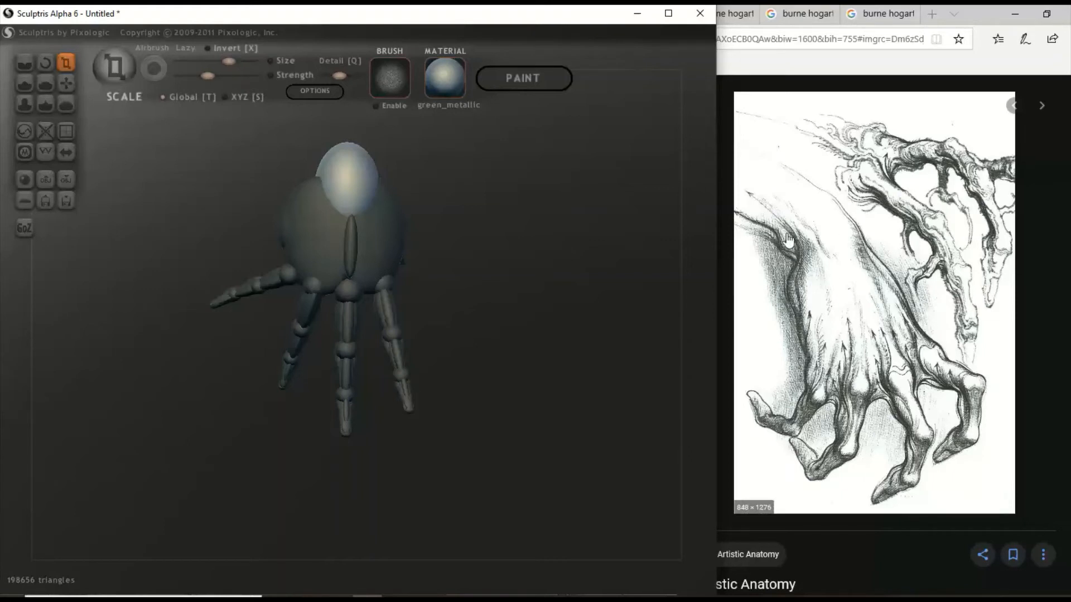
mouse_move(514, 308)
left_mouse_down()
mouse_move(683, 327)
mouse_move(668, 332)
left_mouse_up()
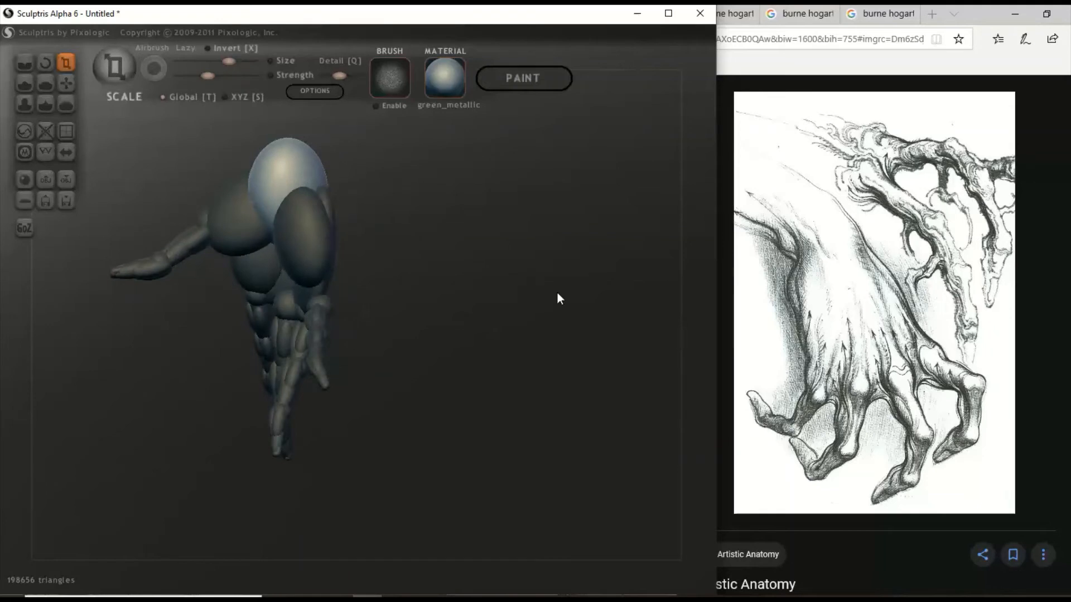
mouse_move(557, 295)
left_mouse_down()
mouse_move(438, 371)
mouse_move(353, 377)
mouse_move(353, 360)
left_mouse_up()
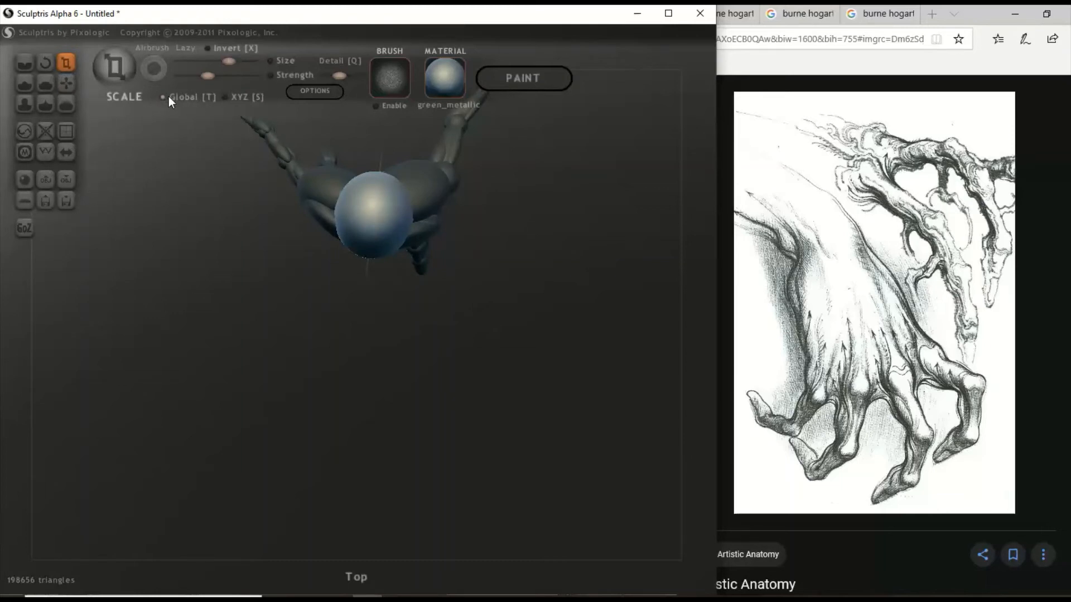
left_click_drag(376, 187, 292, 179)
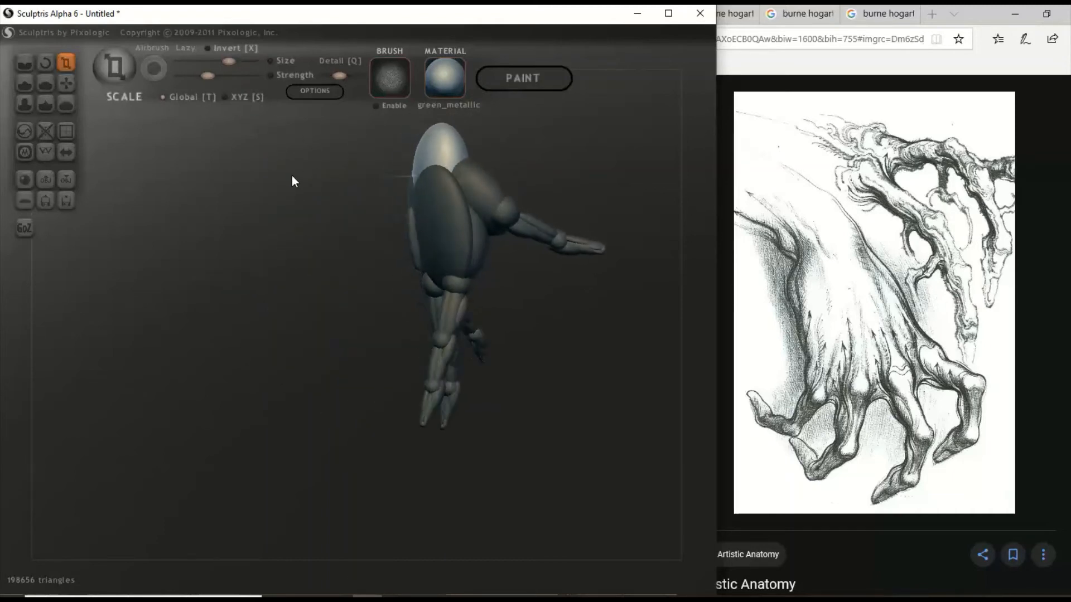
Reposition the wrist ellipsoid with Grab so it overlaps the palm mass at the wrist end of the back of the hand.
left_click(65, 83)
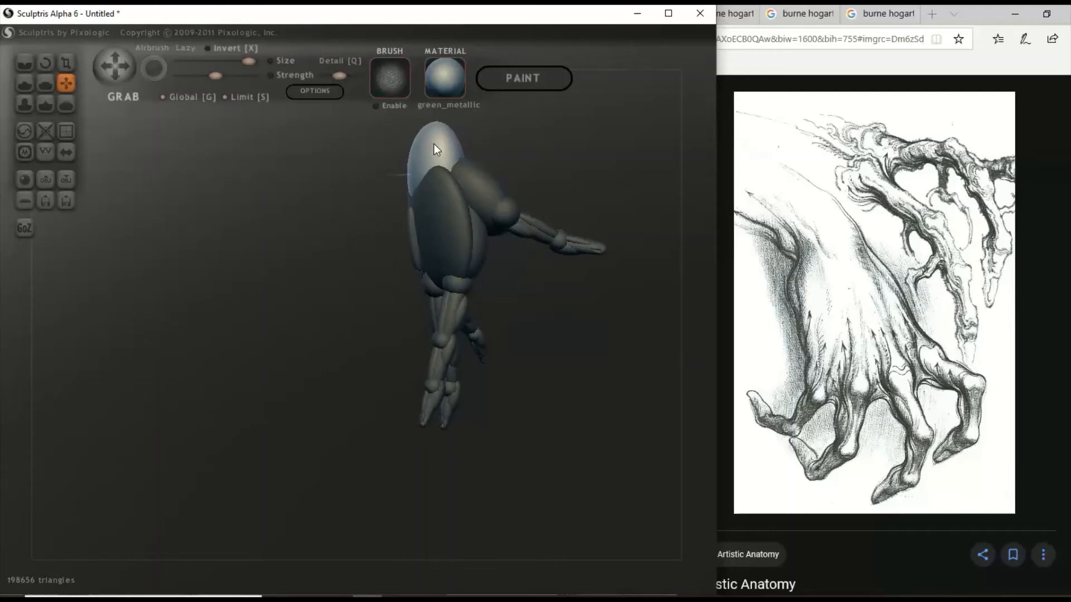
mouse_move(433, 143)
left_mouse_down()
mouse_move(374, 161)
mouse_move(432, 152)
mouse_move(619, 158)
mouse_move(490, 144)
mouse_move(502, 142)
left_mouse_up()
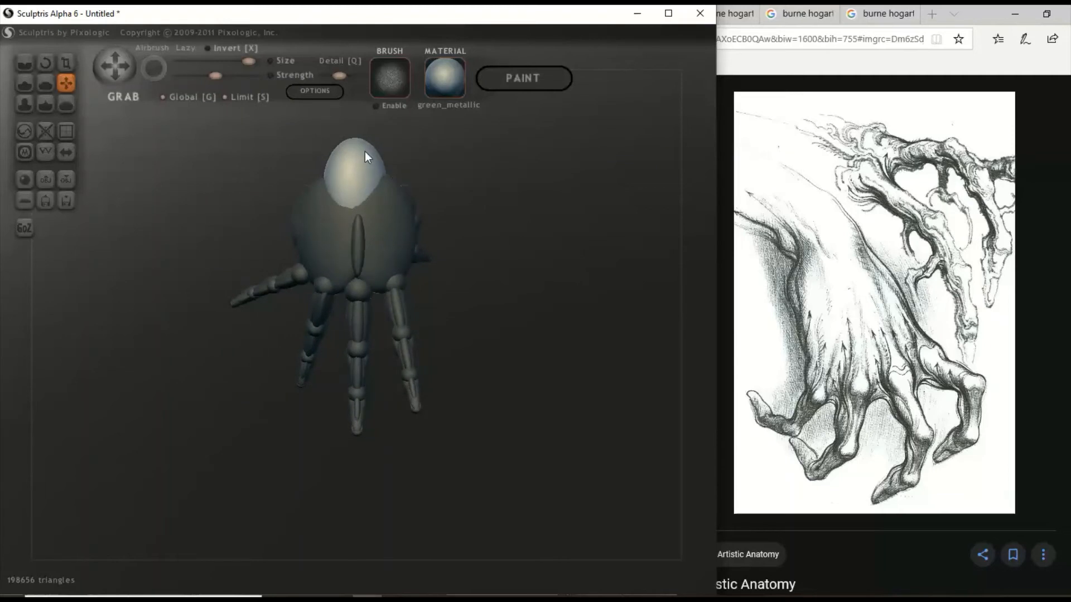
mouse_move(365, 156)
left_mouse_down()
mouse_move(352, 155)
mouse_move(384, 157)
left_mouse_up()
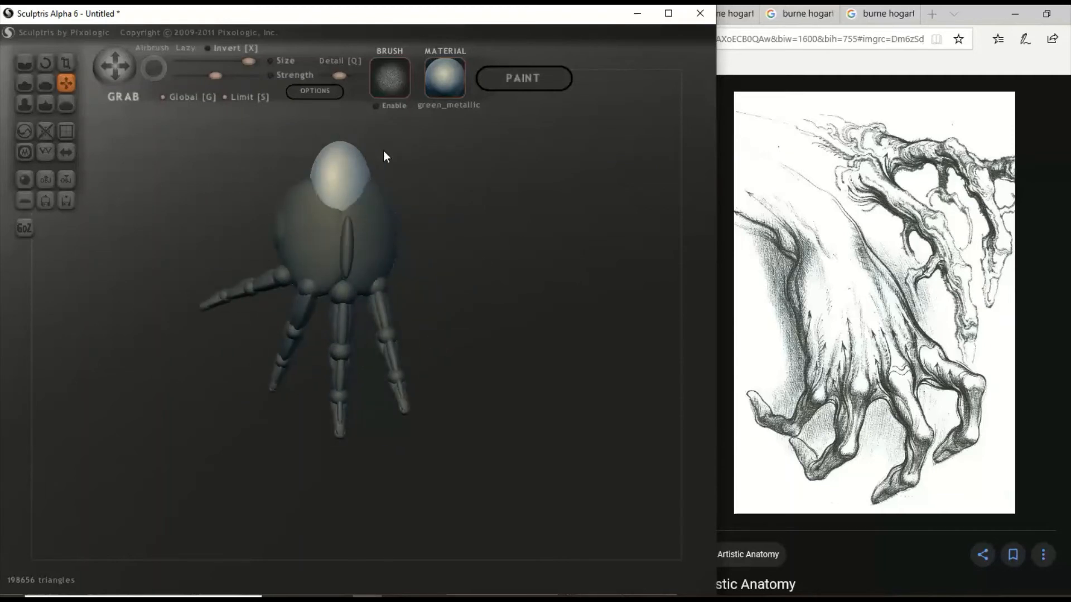
left_click(71, 81)
mouse_move(380, 209)
left_mouse_down()
mouse_move(480, 220)
mouse_move(294, 229)
mouse_move(373, 203)
mouse_move(353, 193)
mouse_move(455, 186)
left_mouse_up()
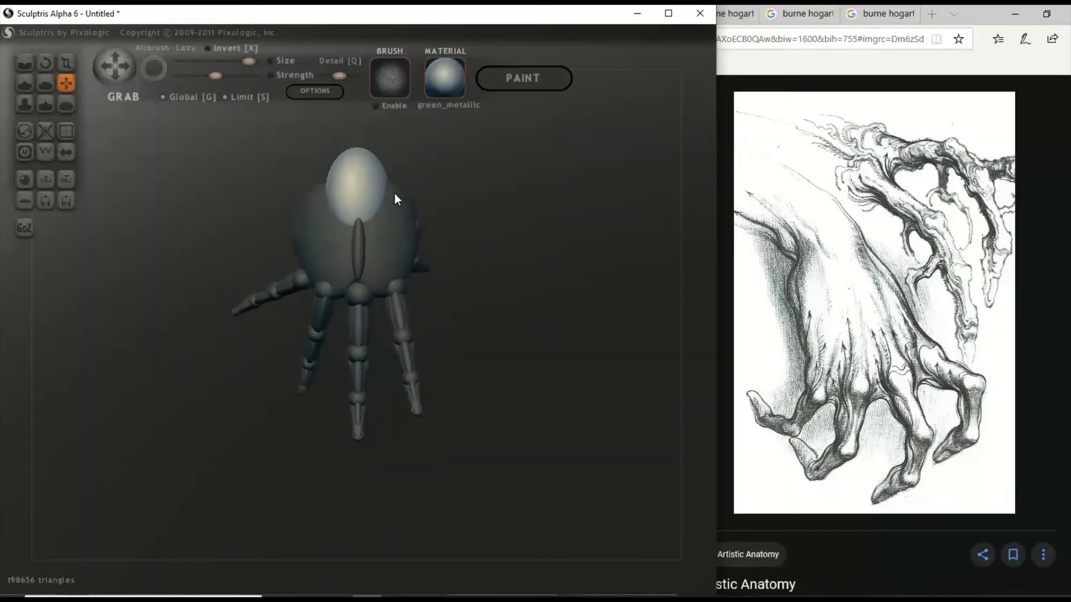
scroll(397, 192, "up", 1)
scroll(397, 192, "down", 2)
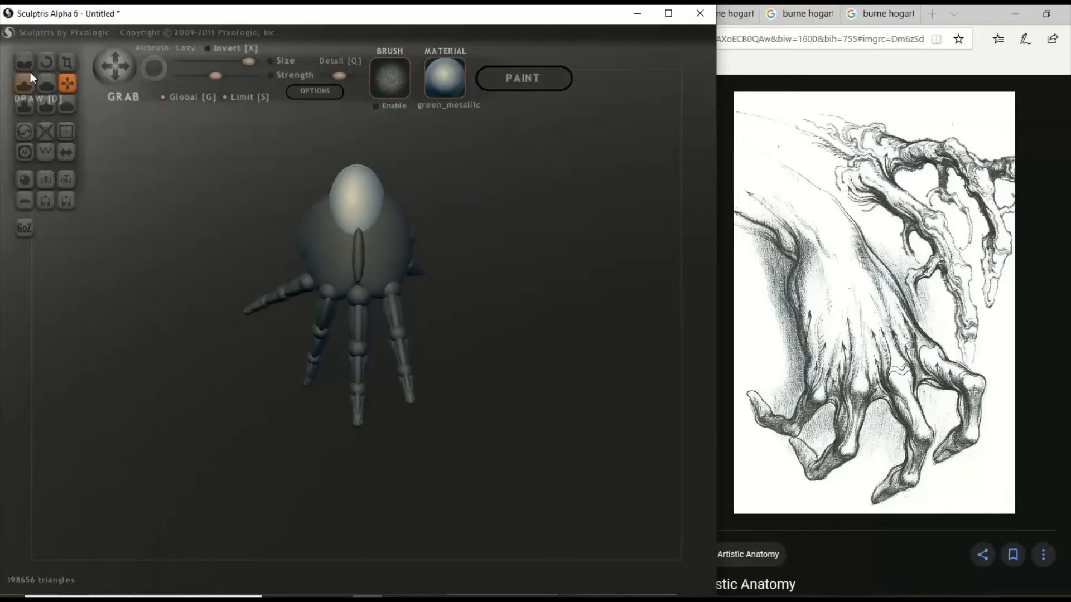
Rotate the wrist ellipsoid slightly and nudge it with Grab to align it with the middle finger.
left_click(45, 63)
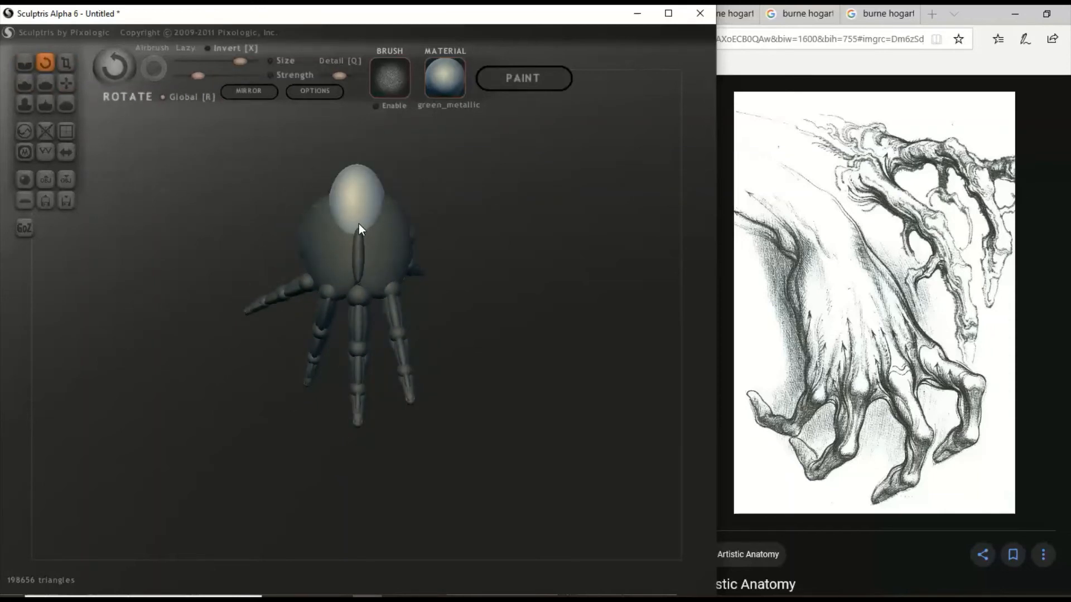
left_click_drag(360, 224, 392, 239)
left_click(66, 83)
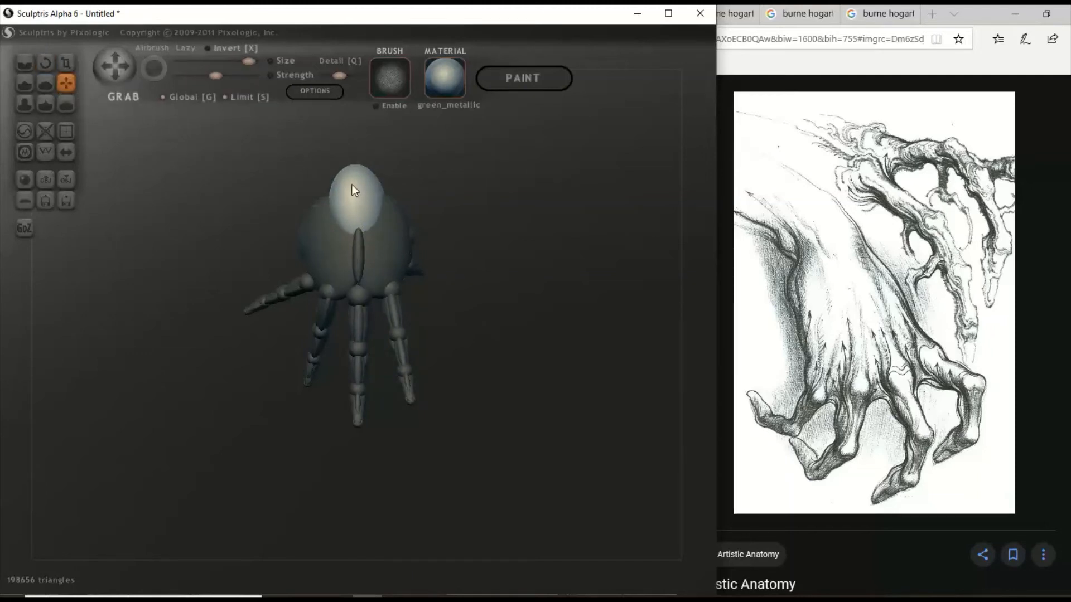
left_click_drag(352, 186, 350, 185)
left_click_drag(462, 199, 445, 315, "shift")
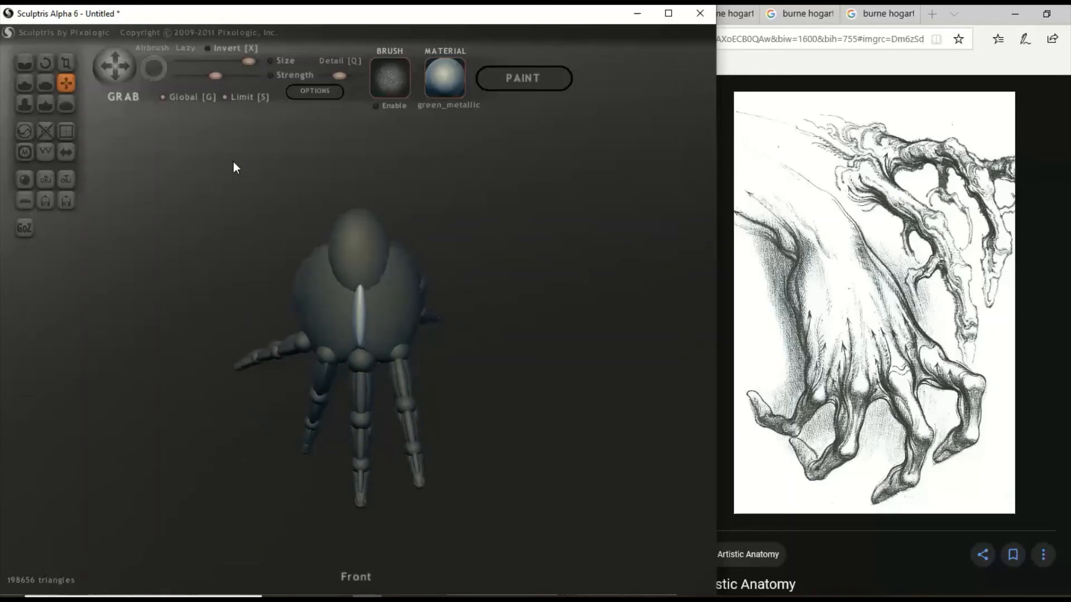
Lock the selection on the slender tendon form and stretch it lengthwise with Scale along the back of the hand.
left_click(66, 63)
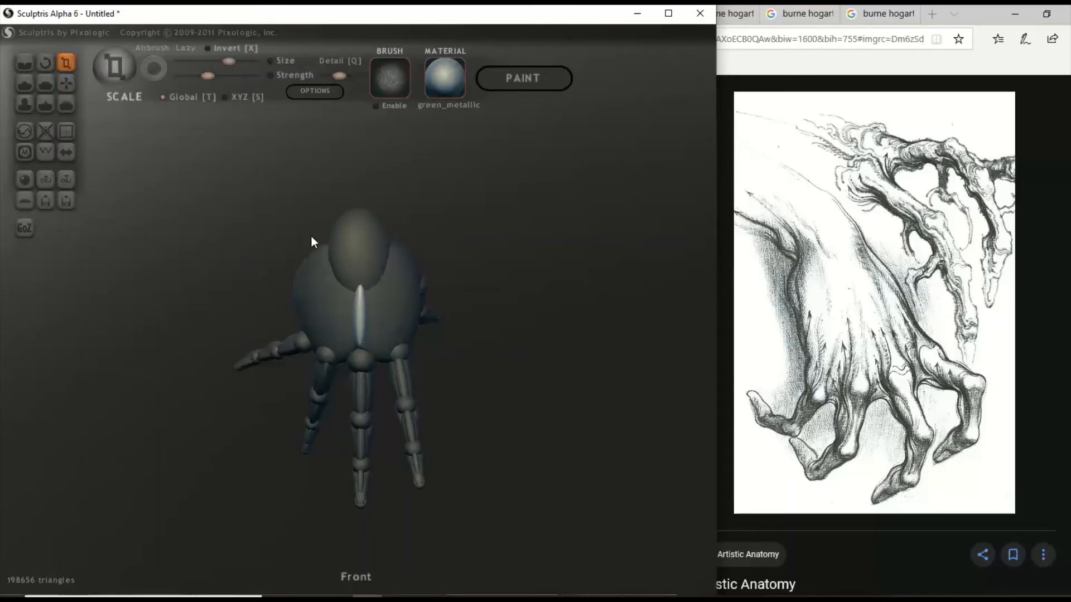
key("Return")
left_click_drag(360, 316, 359, 162)
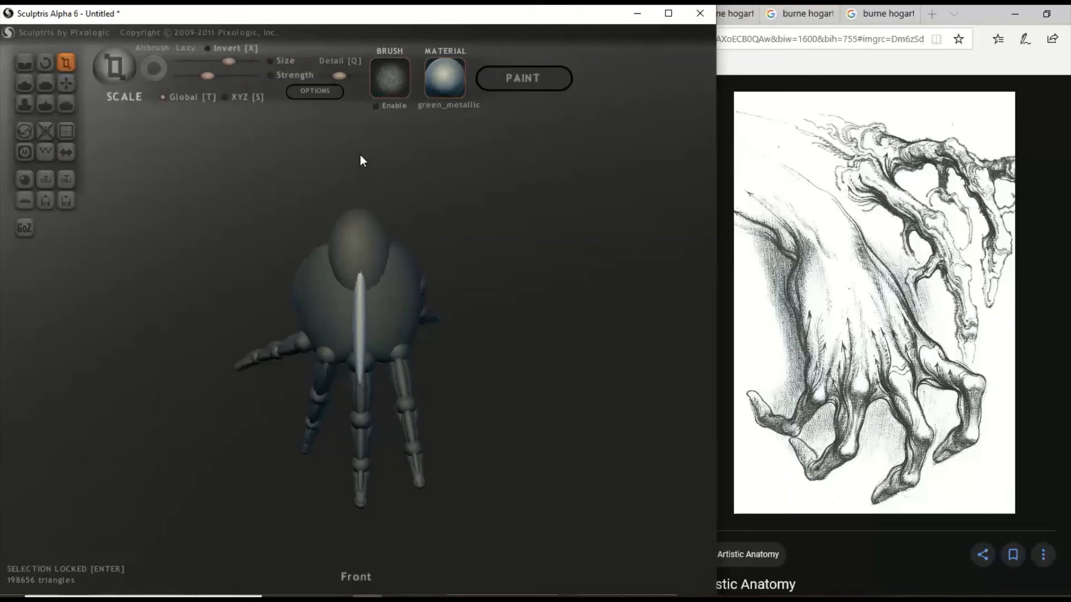
Move the stretched tendon form with Grab so it runs from the middle knuckle up over the wrist ellipsoid.
right_click_drag(405, 310, 314, 315)
left_click(66, 83)
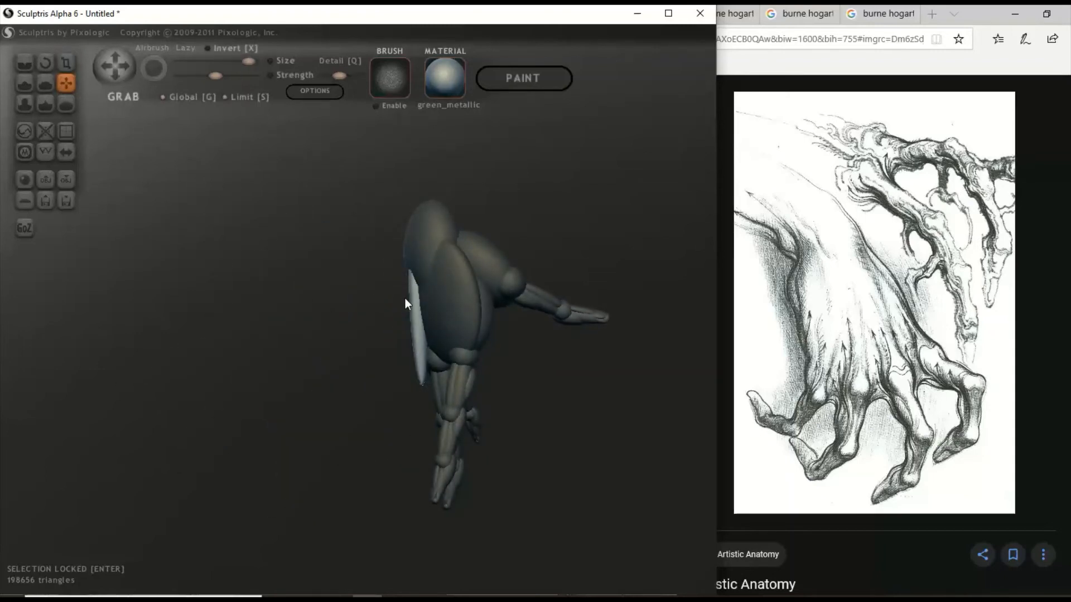
left_click_drag(409, 302, 405, 288)
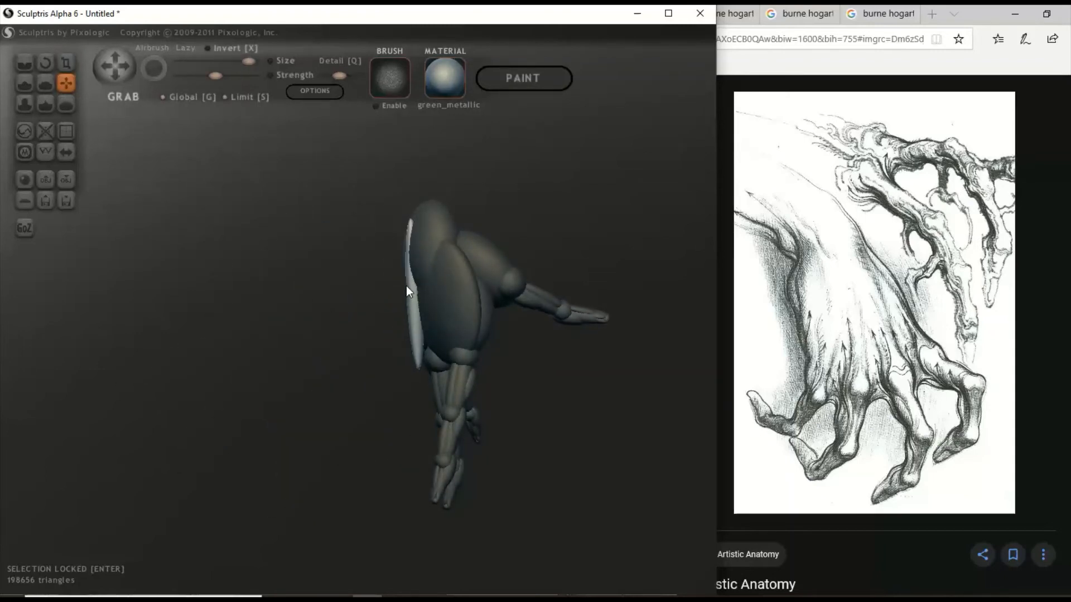
right_click_drag(348, 292, 361, 267)
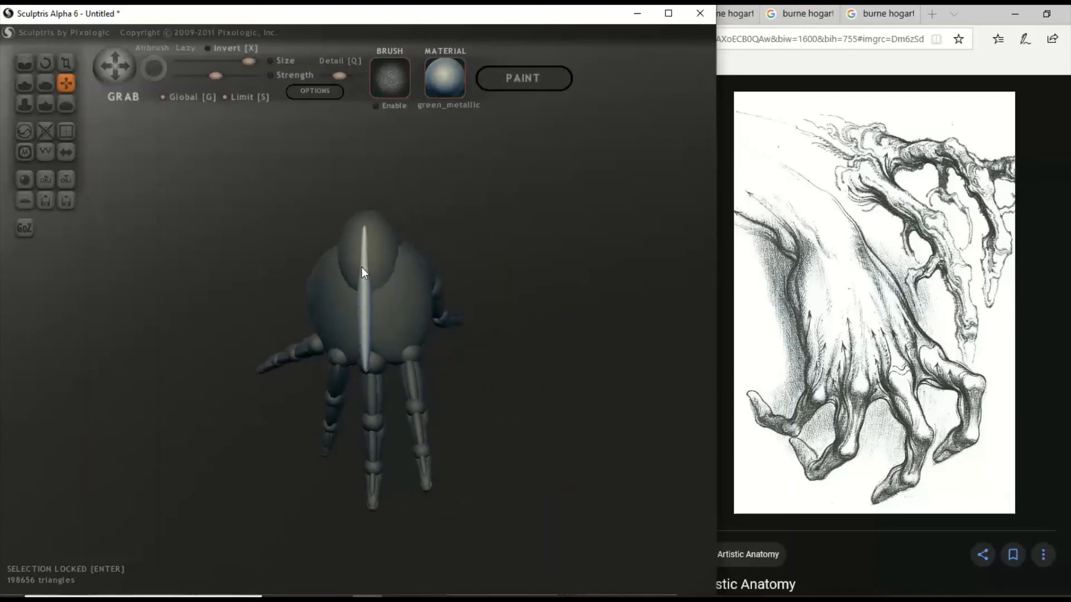
left_click_drag(363, 256, 362, 258)
key("ctrl+z")
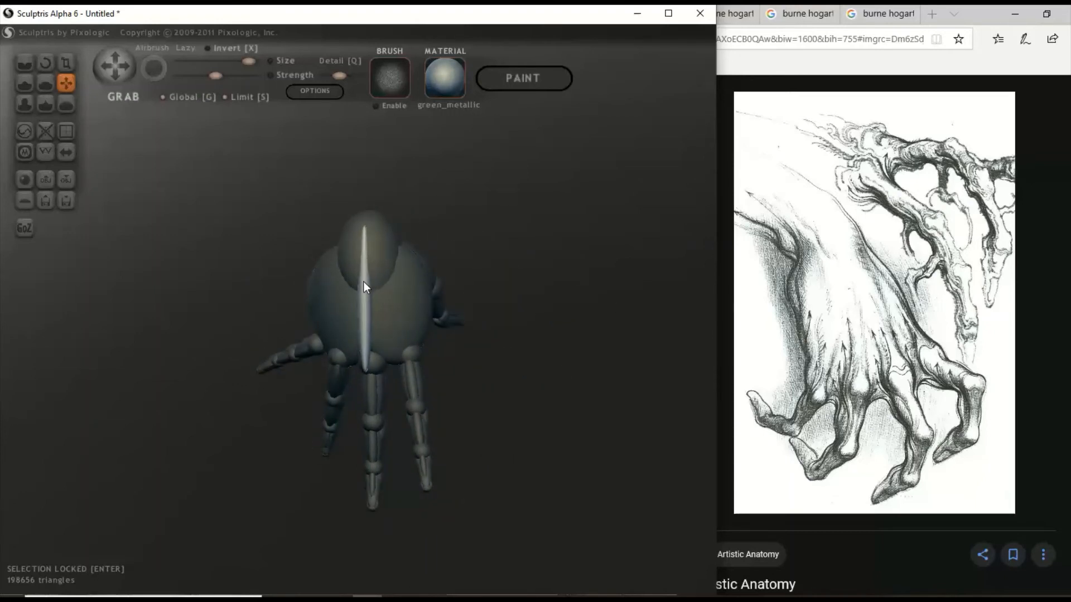
Adjust the tendon form's scale slightly and rotate it in the side view to follow the slope of the hand's back.
left_click(66, 59)
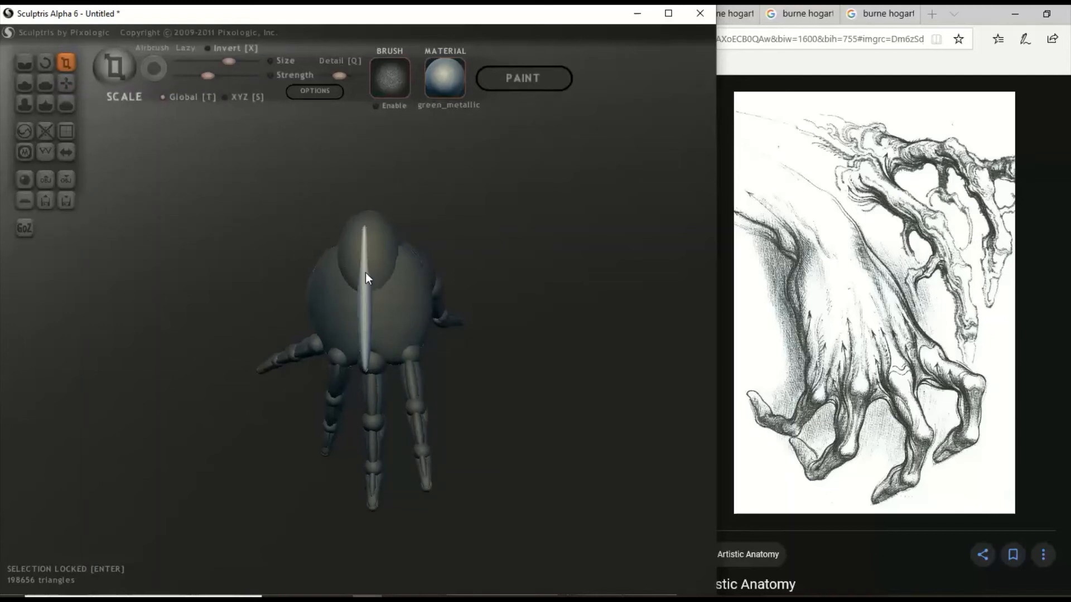
left_click_drag(366, 277, 365, 289)
mouse_move(326, 295)
right_mouse_down()
mouse_move(341, 289)
mouse_move(223, 290)
mouse_move(169, 220)
right_mouse_up()
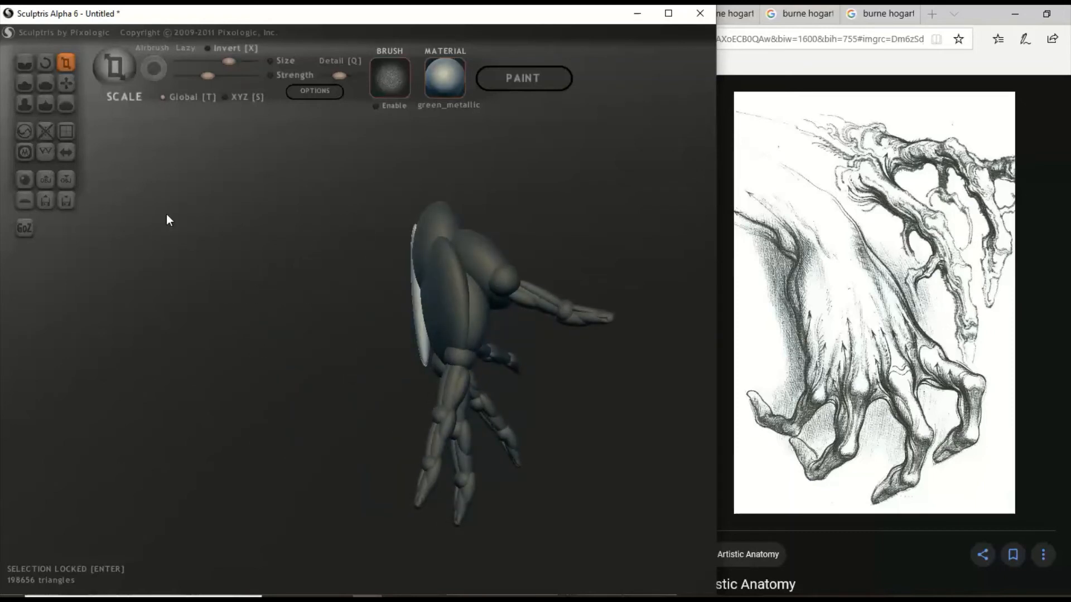
left_click(45, 64)
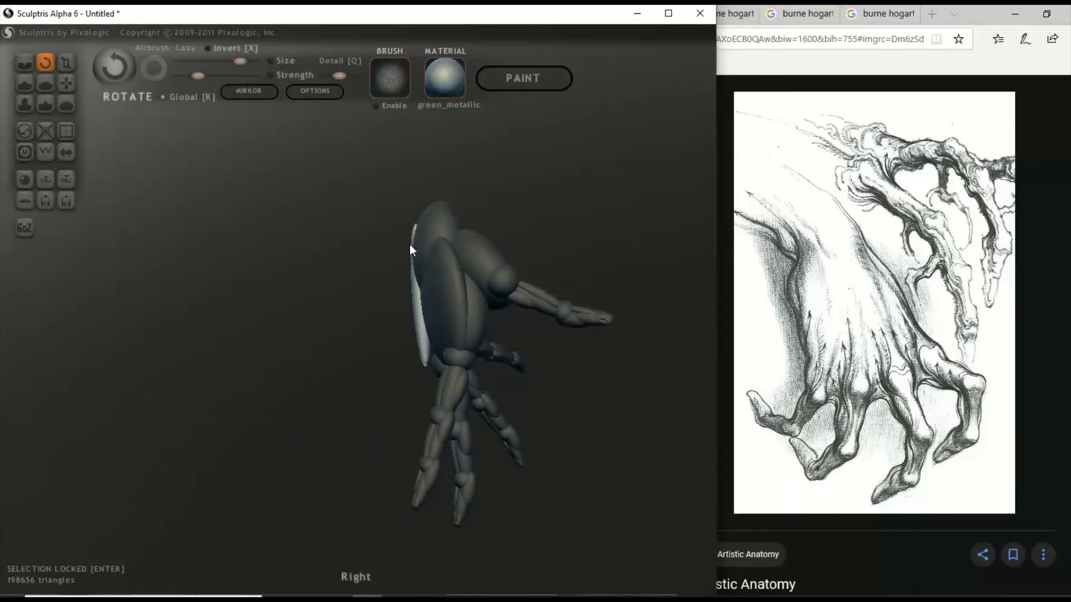
right_click_drag(410, 242, 414, 245)
left_click_drag(413, 233, 446, 255)
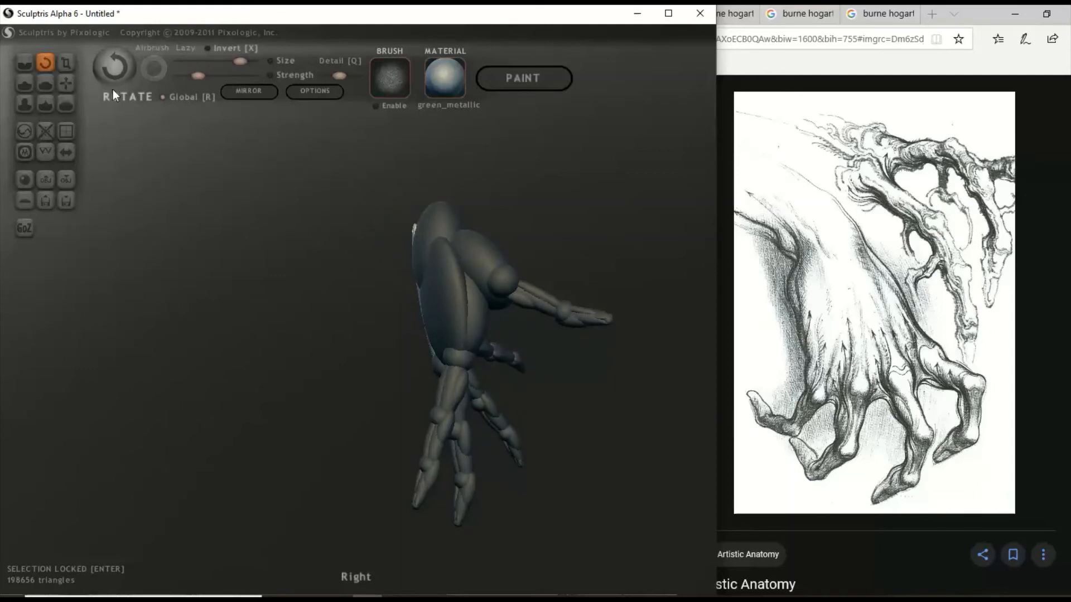
Shift the rotated tendon form with Grab so it emerges from the back of the hand and centers over the middle knuckle.
left_click(68, 81)
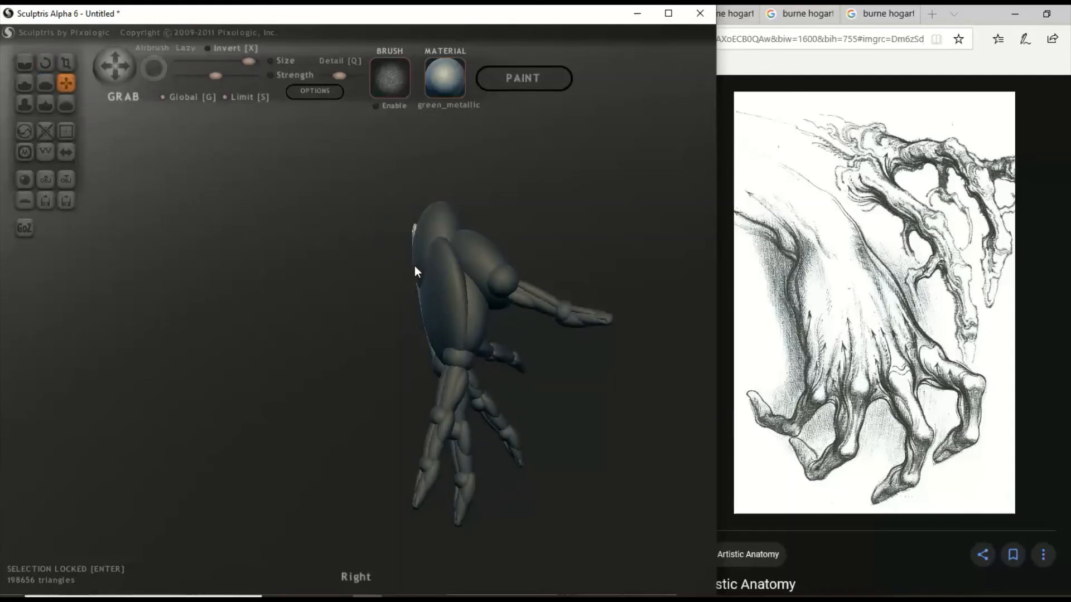
left_click_drag(415, 267, 413, 267)
mouse_move(413, 263)
left_mouse_down()
mouse_move(309, 285)
mouse_move(482, 279)
mouse_move(459, 279)
left_mouse_up()
scroll(413, 304, "up", 5)
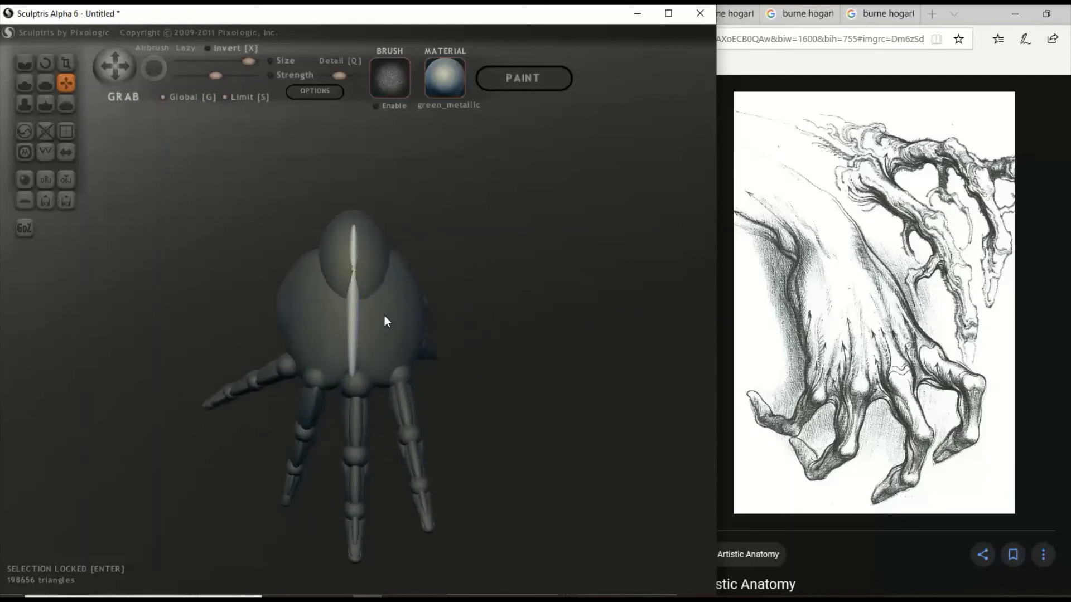
left_click_drag(353, 320, 357, 320)
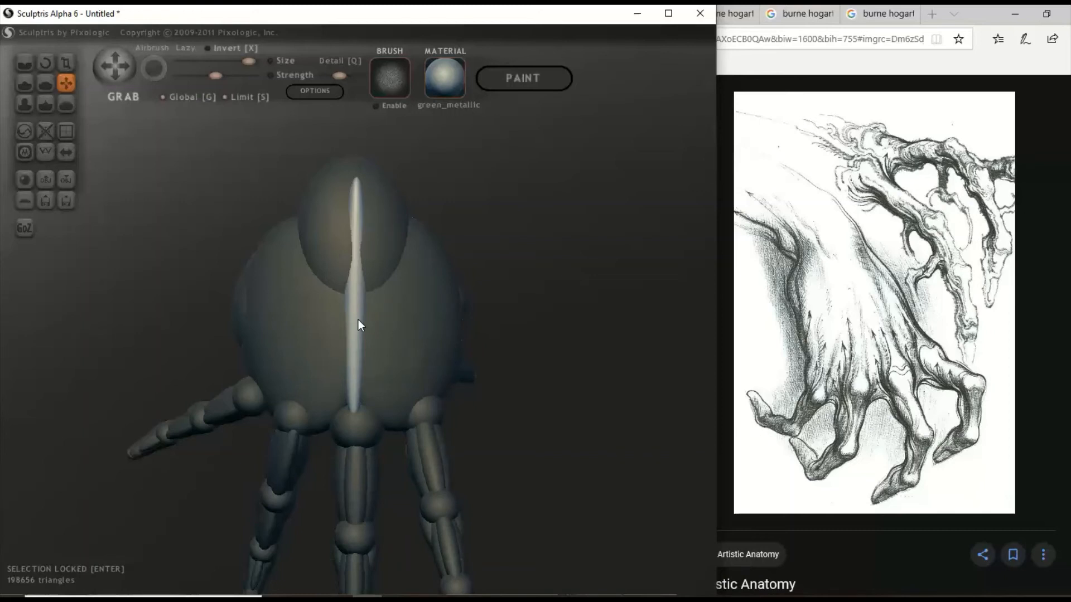
Refine the tendon form's placement in the side view so it rests along the surface of the hand and wrist ellipsoid.
mouse_move(358, 319)
right_mouse_down()
mouse_move(407, 310)
mouse_move(475, 322)
mouse_move(396, 337)
right_mouse_up()
scroll(430, 327, "up", 5)
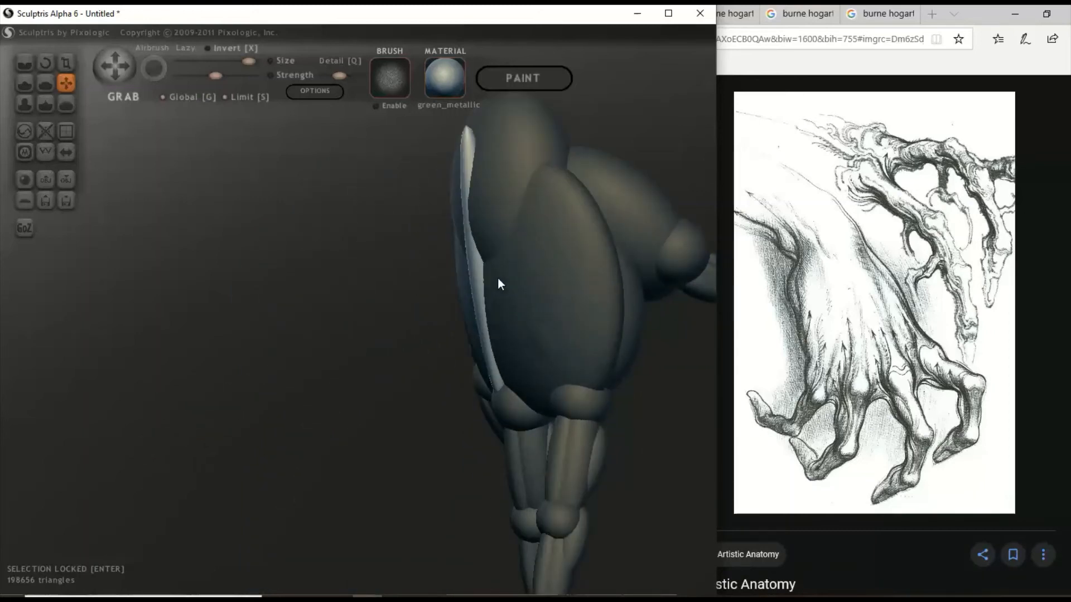
mouse_move(479, 266)
right_mouse_down()
mouse_move(456, 285)
mouse_move(530, 277)
right_mouse_up()
left_click_drag(534, 270, 560, 268)
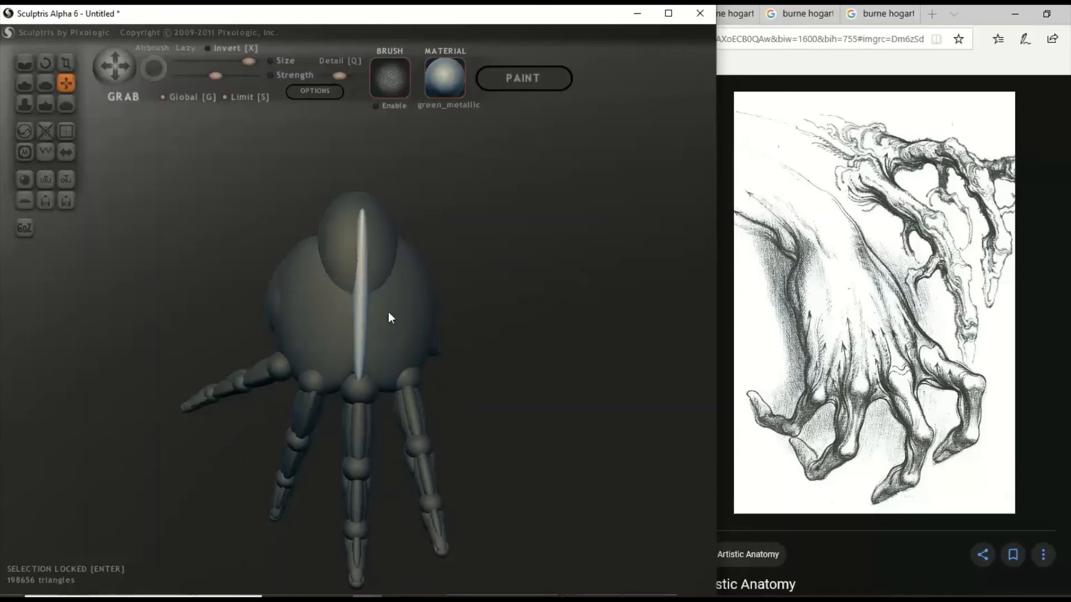
Duplicate the middle finger's tendon form and rotate the copy so its lower end points to the ring finger's knuckle.
scroll(497, 316, "down", 2)
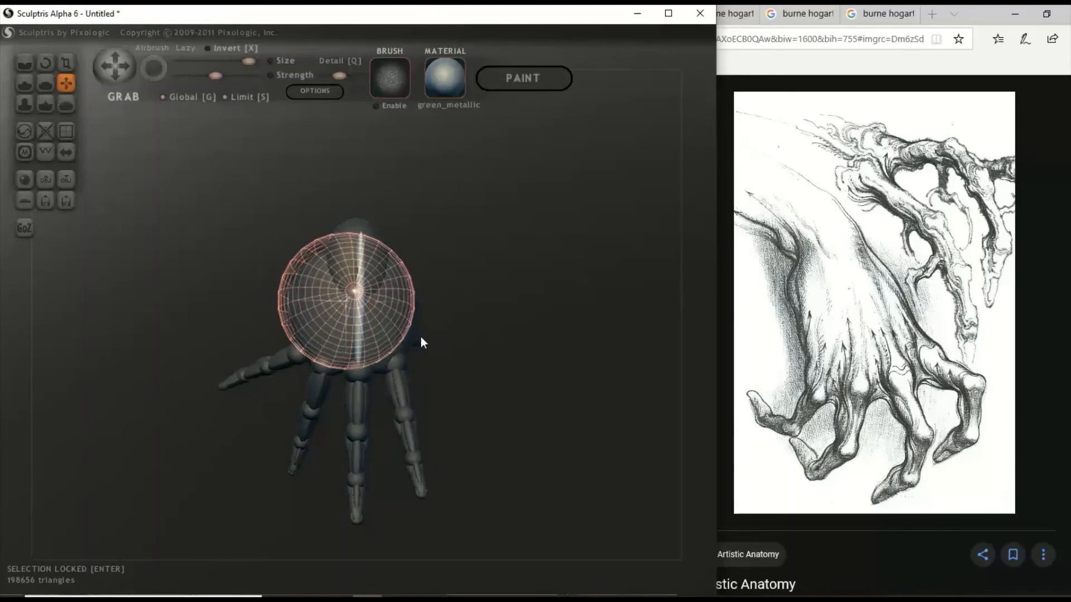
key("Return")
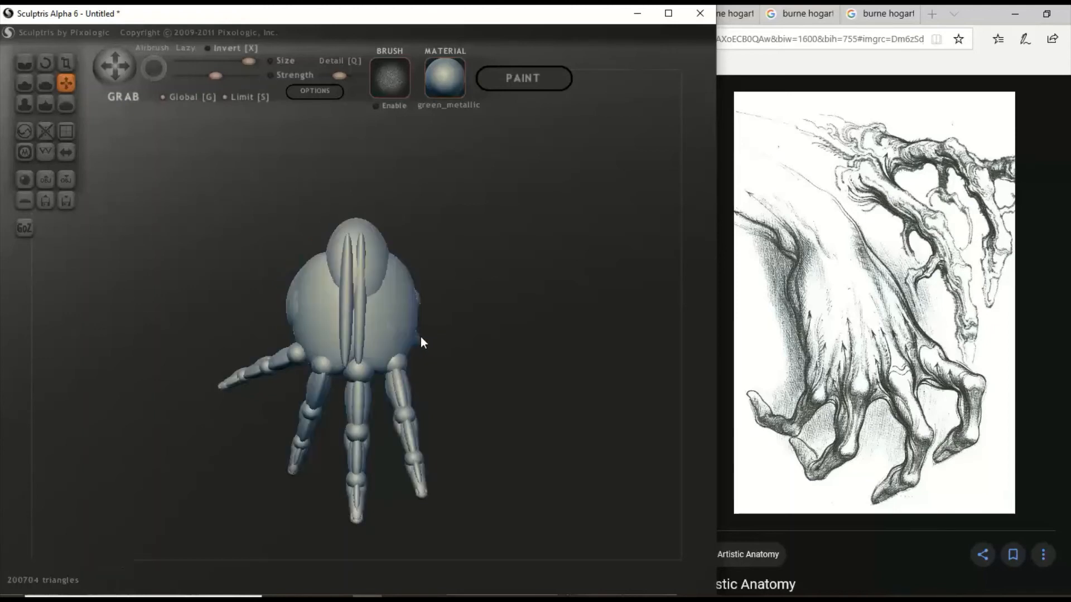
left_click(342, 295)
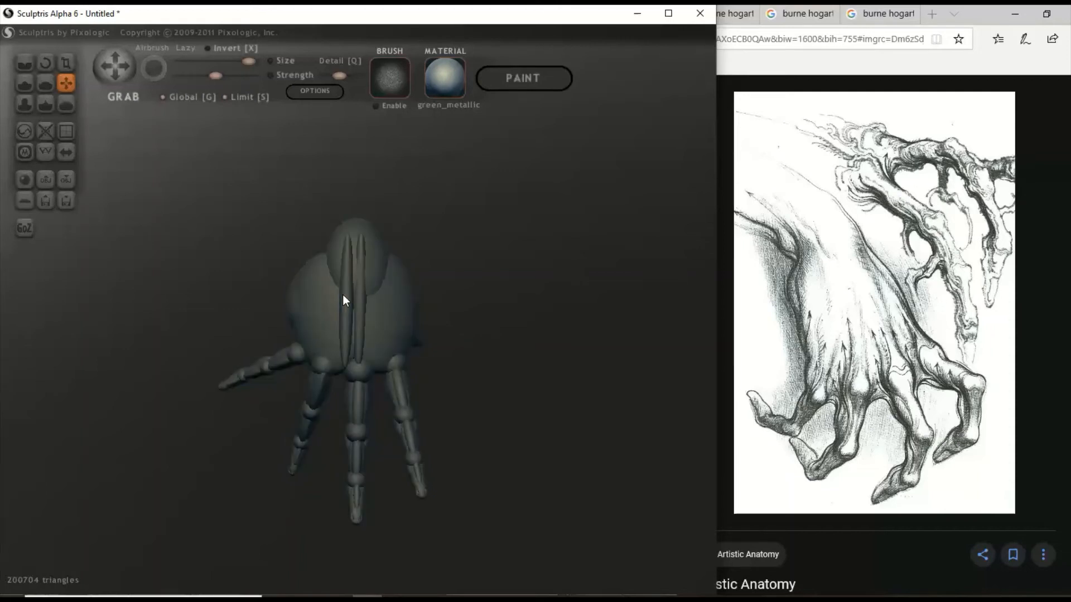
left_click(350, 285)
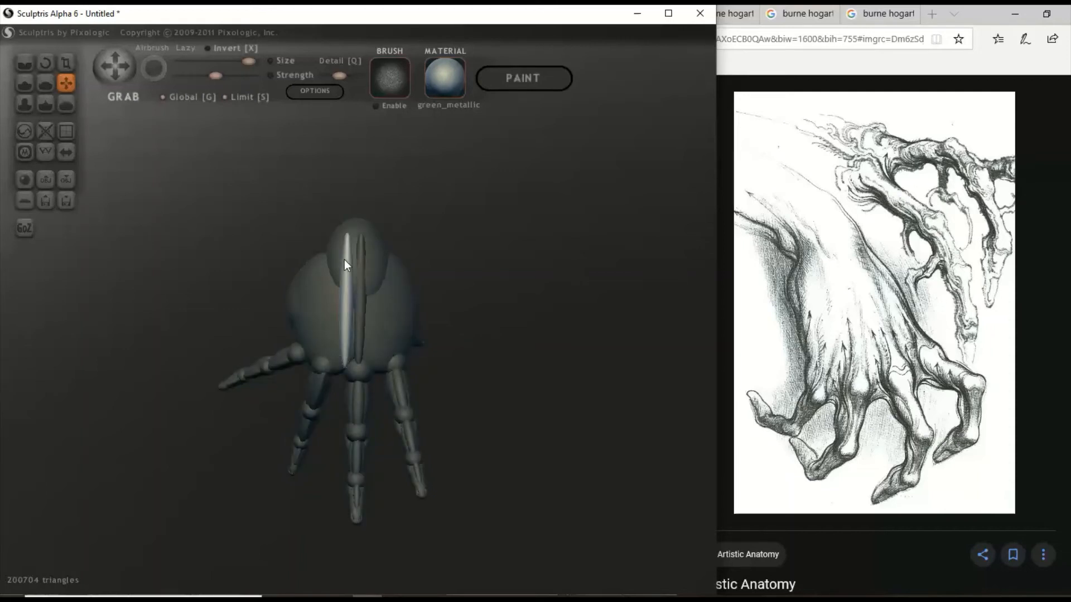
left_click(44, 62)
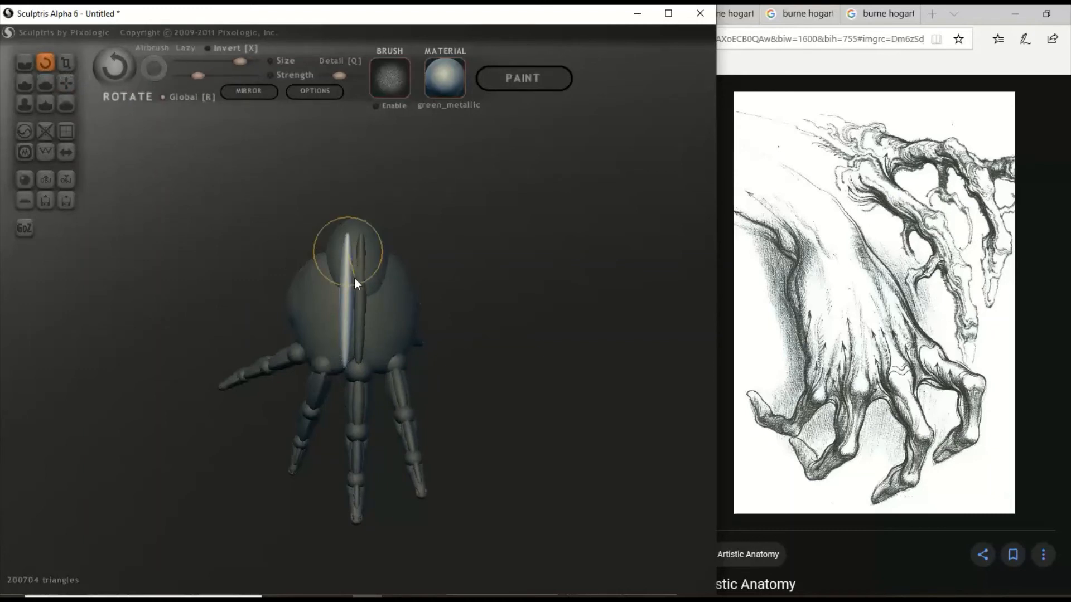
mouse_move(354, 278)
left_mouse_down()
mouse_move(332, 296)
mouse_move(341, 297)
left_mouse_up()
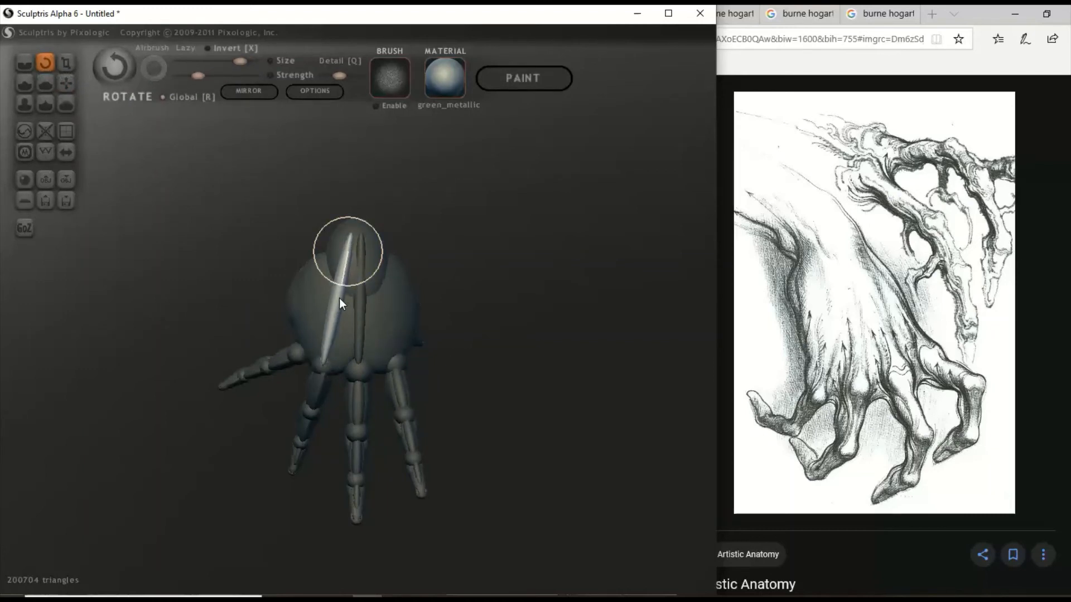
Move the ring finger's tendon form closer to the back of the hand in the side view and rotate it slightly.
left_click_drag(468, 305, 546, 307)
scroll(510, 311, "up", 10)
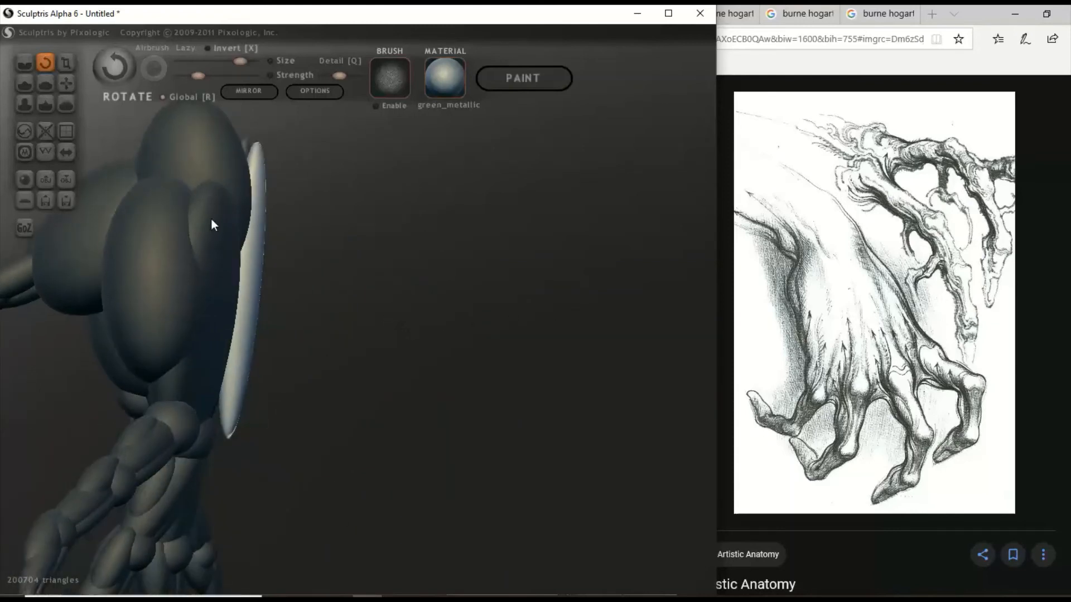
left_click(66, 83)
left_click_drag(258, 280, 246, 280)
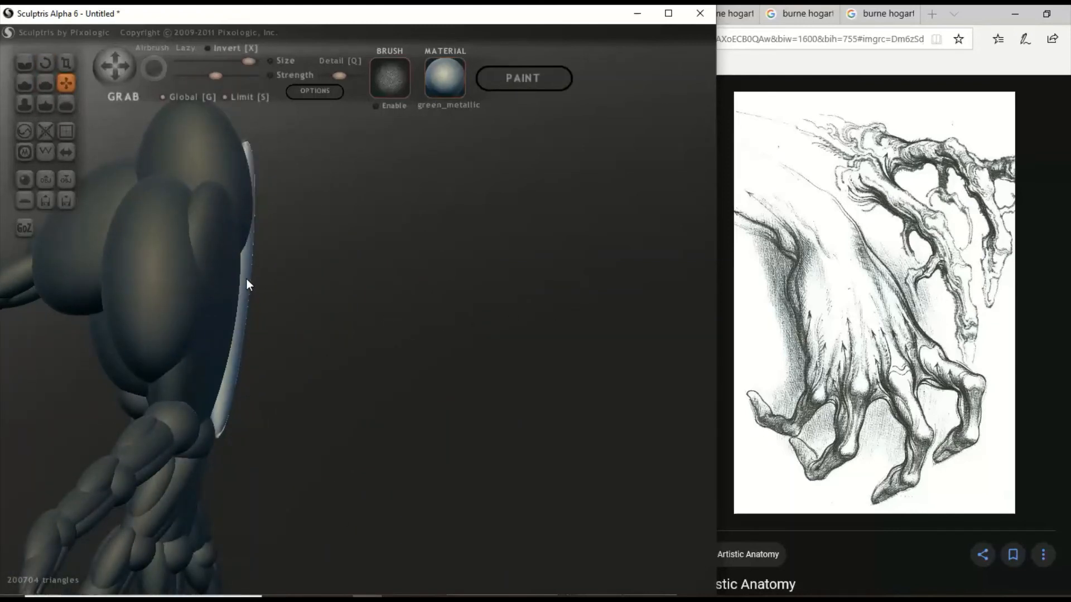
left_click(45, 62)
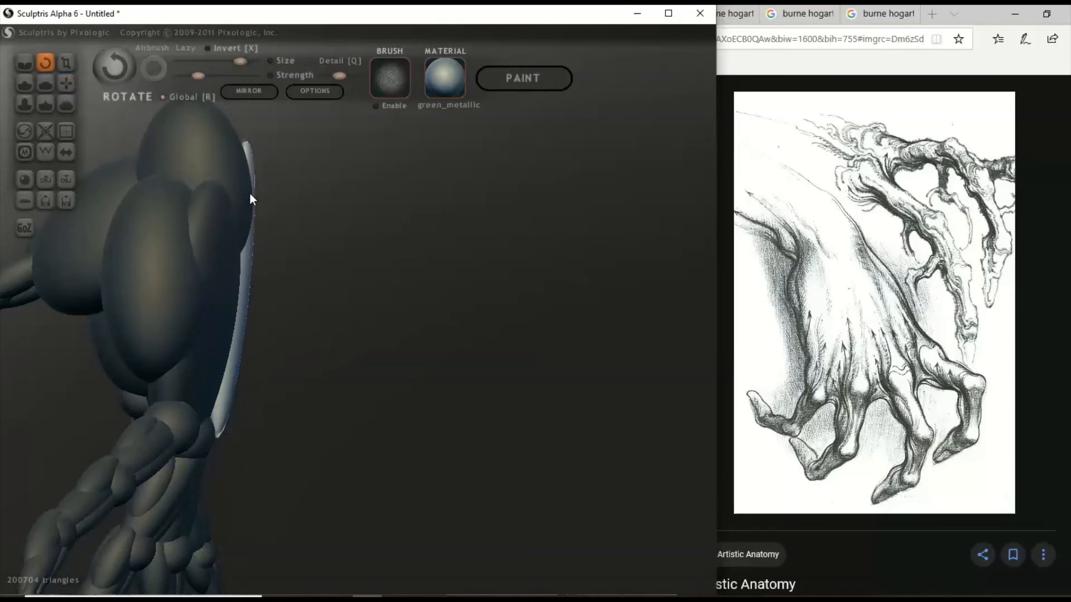
left_click_drag(225, 407, 193, 430)
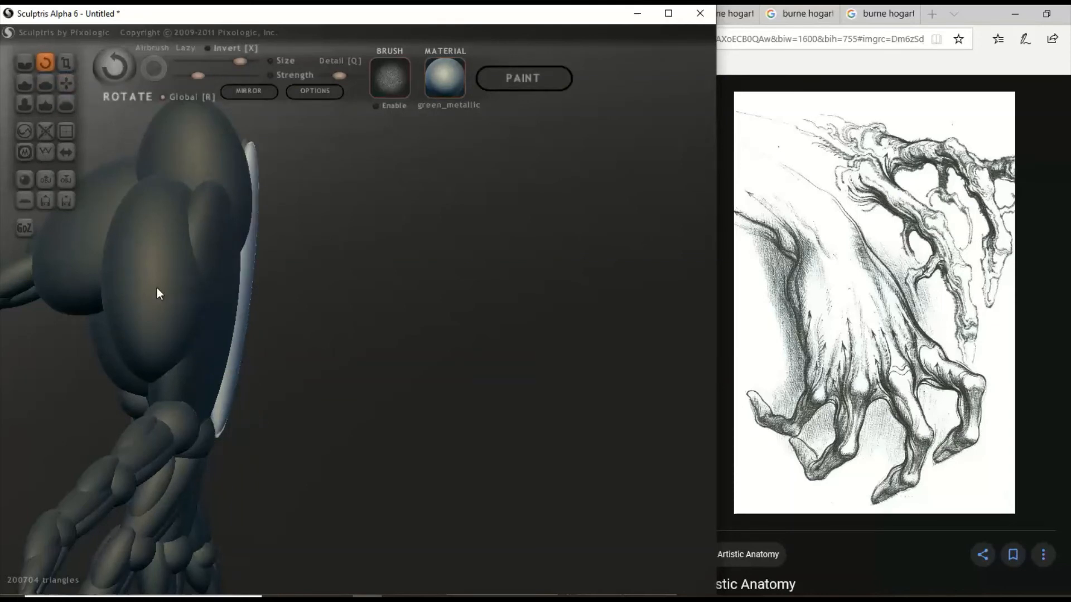
Nudge the ring finger's tendon form with Grab from the opposite side so it sits against the hand and wrist ellipsoid.
left_click(66, 83)
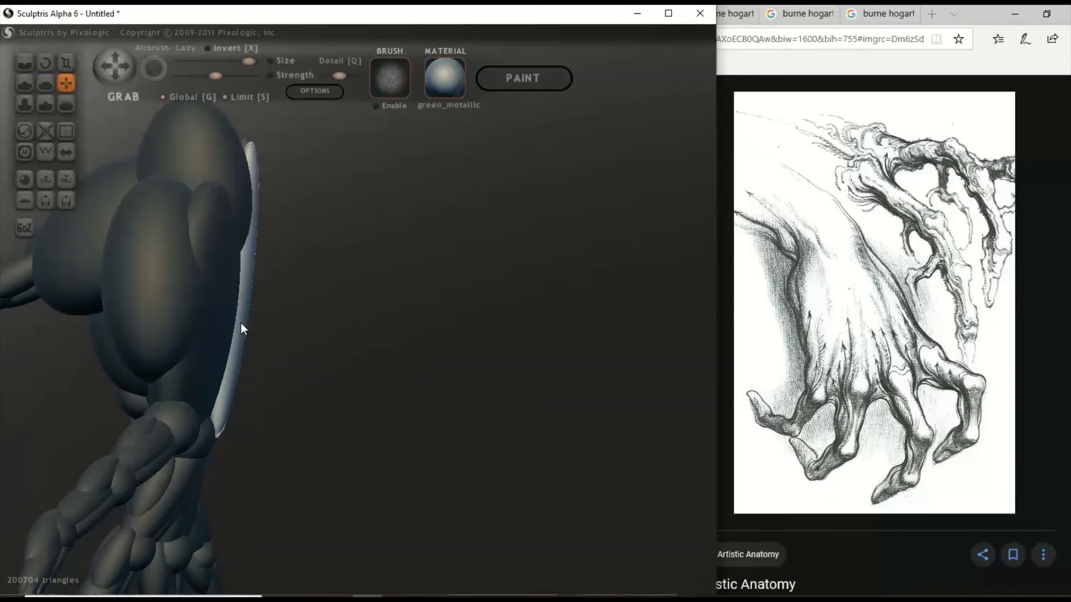
mouse_move(237, 318)
left_mouse_down()
mouse_move(286, 324)
mouse_move(168, 323)
mouse_move(139, 309)
mouse_move(83, 317)
mouse_move(389, 260)
mouse_move(416, 227)
left_mouse_up()
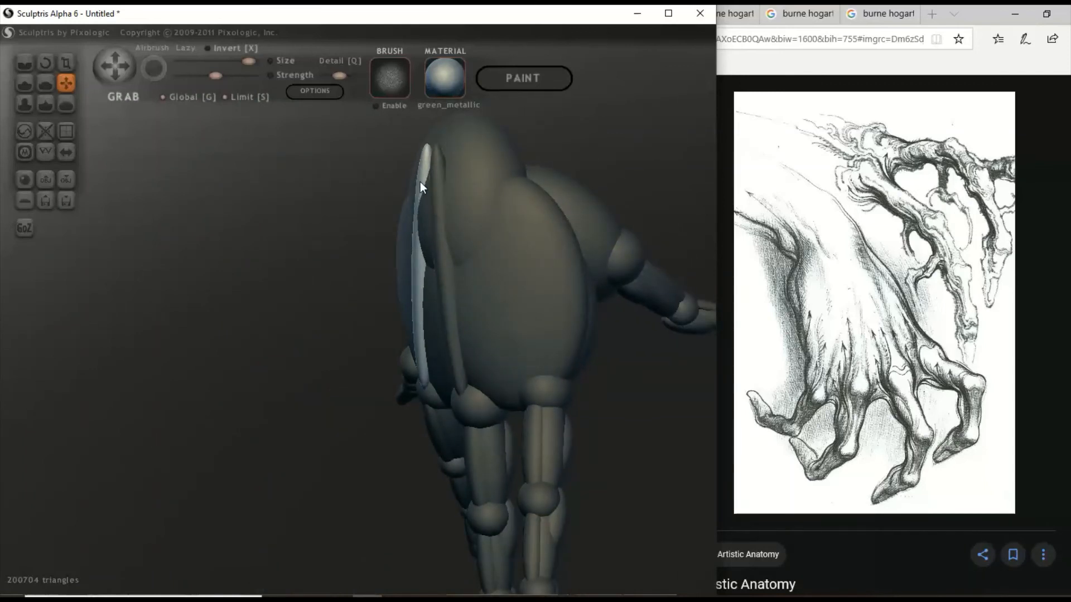
left_click_drag(420, 181, 418, 181)
left_click_drag(365, 247, 457, 224)
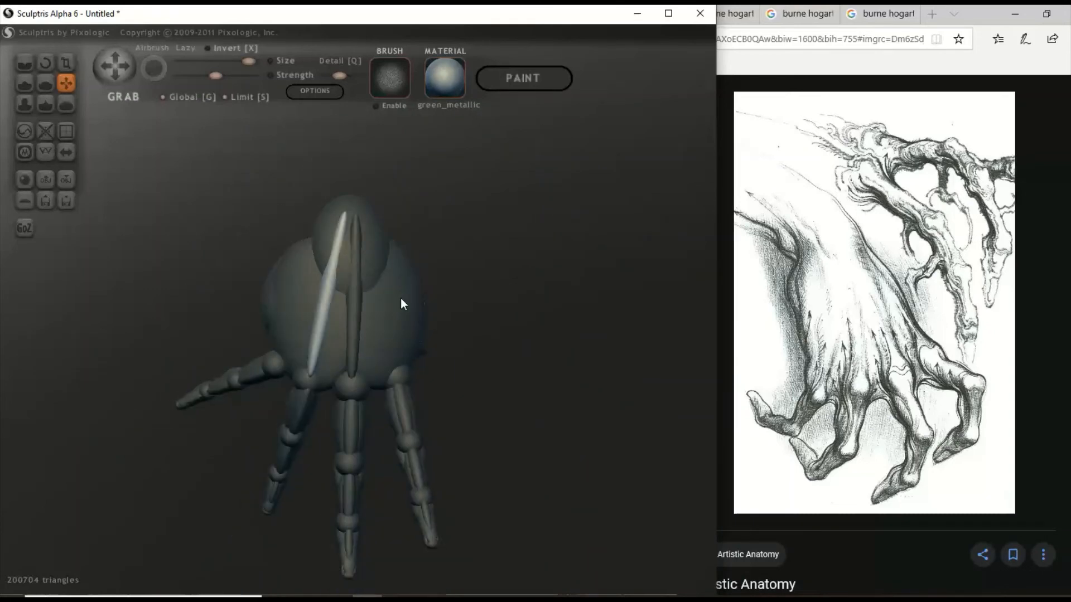
mouse_move(413, 318)
left_mouse_down()
mouse_move(454, 325)
mouse_move(436, 334)
left_mouse_up()
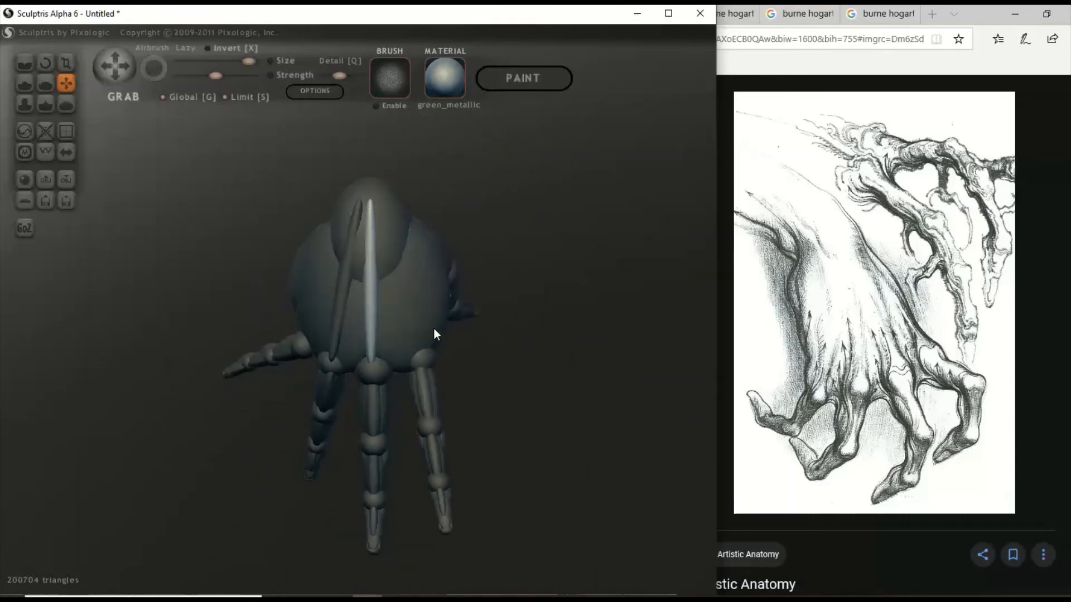
Duplicate the middle finger's tendon form on the index side and rotate the copy to angle toward the index knuckle.
left_click(405, 299)
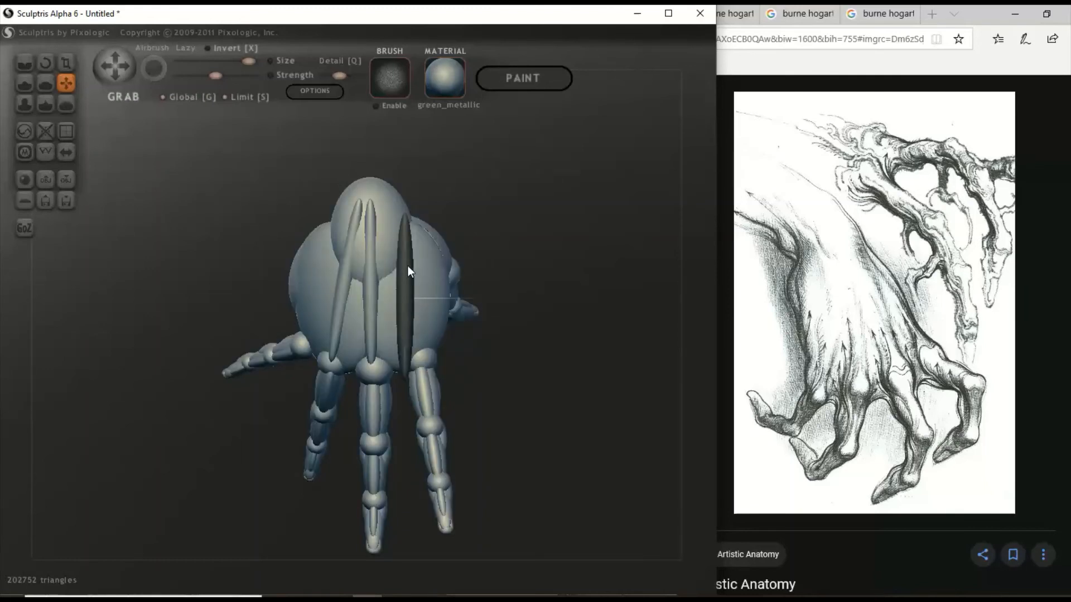
left_click(407, 265)
left_click(45, 62)
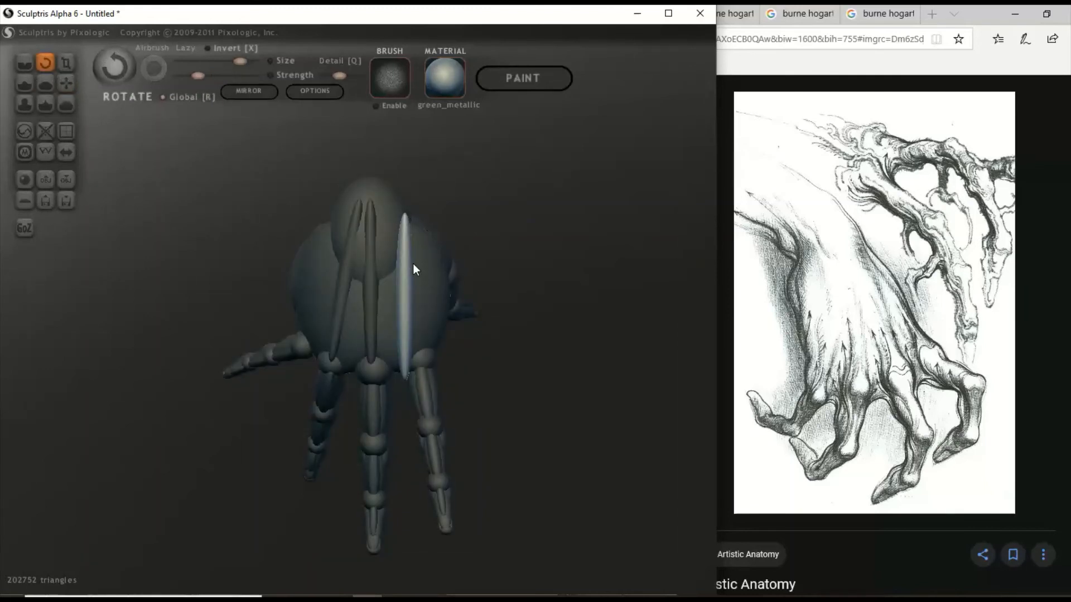
left_click_drag(405, 233, 444, 273)
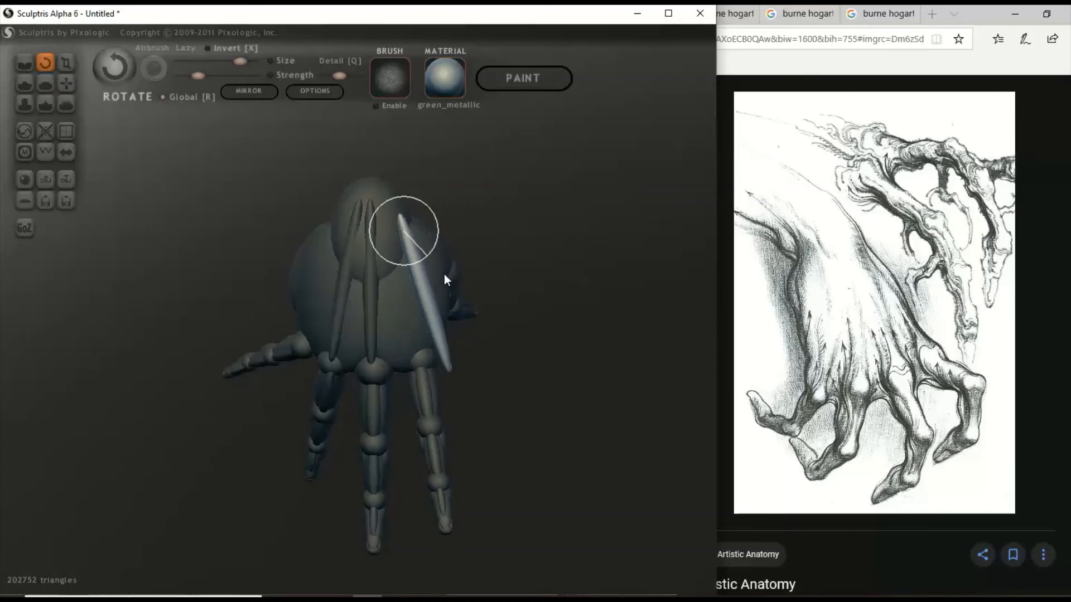
Shift the index tendon form with Grab to span from wrist to index knuckle, and fine-tune its rotation.
left_click(66, 83)
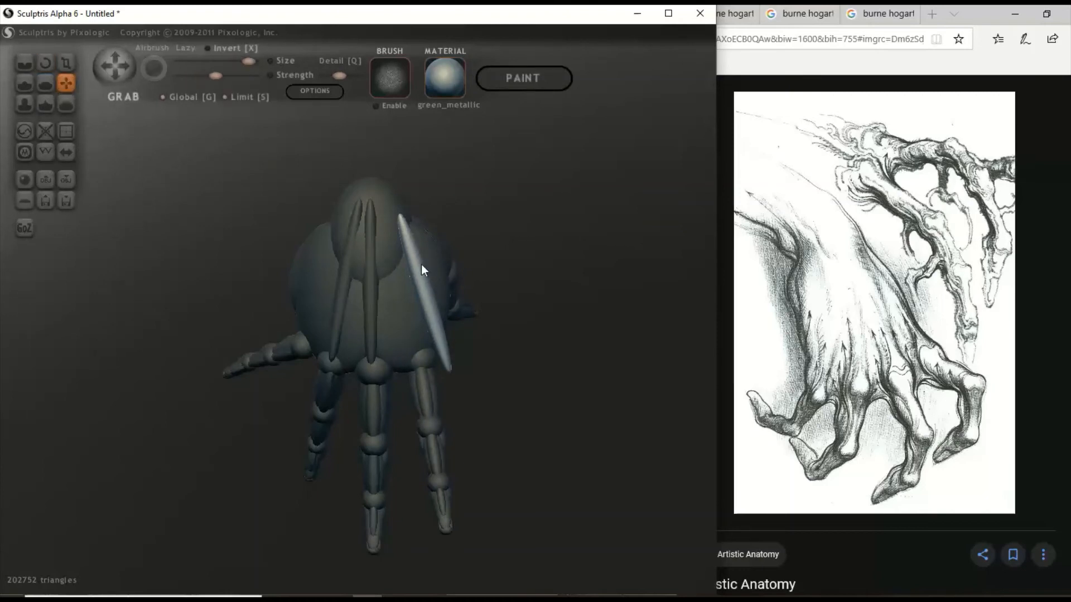
left_click_drag(423, 267, 400, 256)
mouse_move(469, 270)
left_mouse_down()
mouse_move(484, 276)
mouse_move(349, 292)
mouse_move(460, 264)
left_mouse_up()
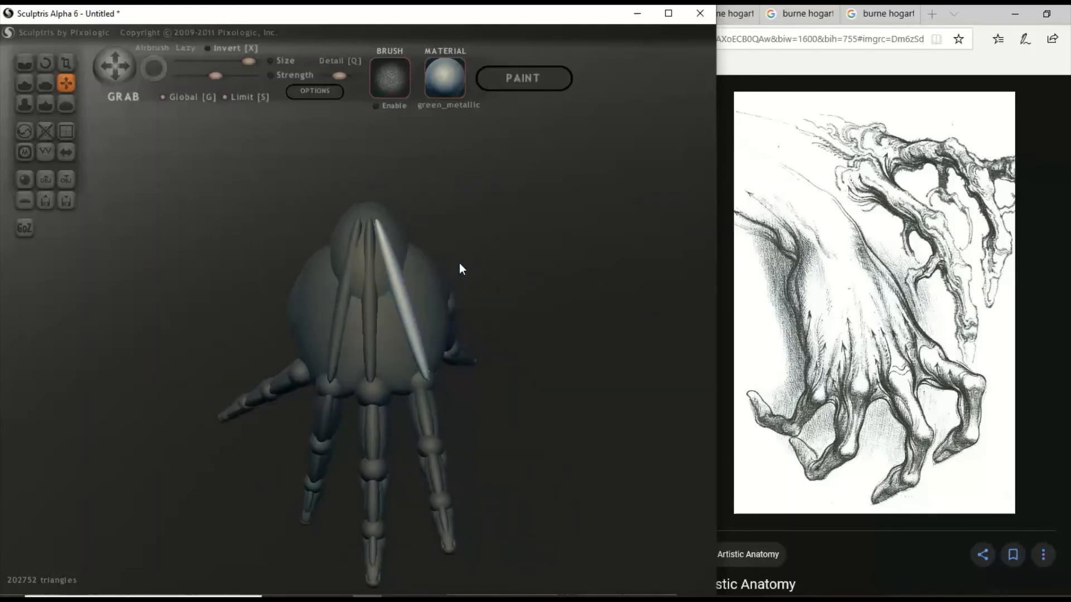
left_click(48, 63)
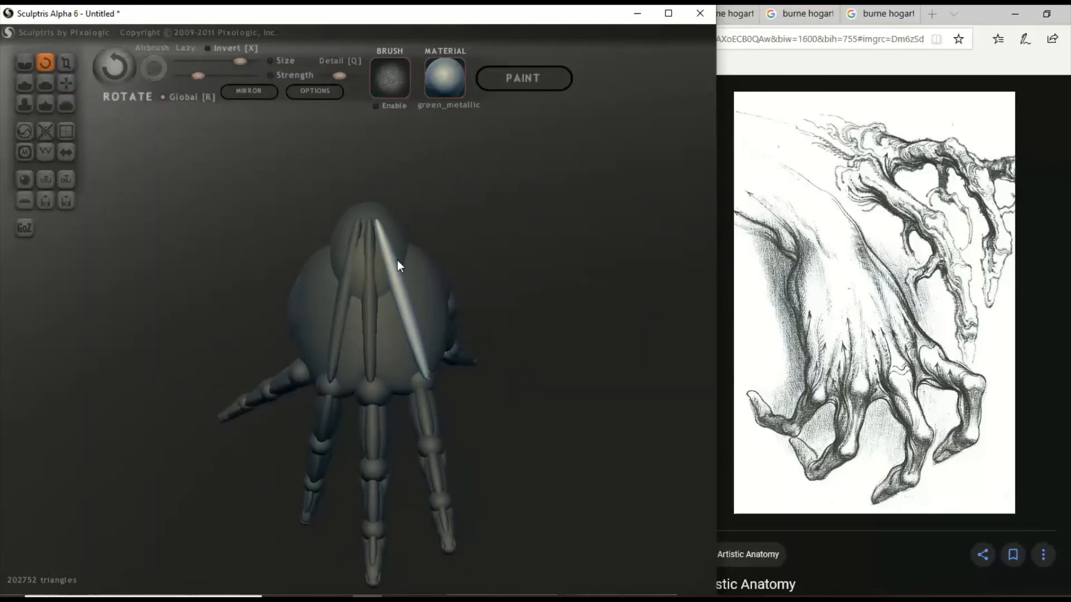
left_click_drag(394, 261, 373, 291)
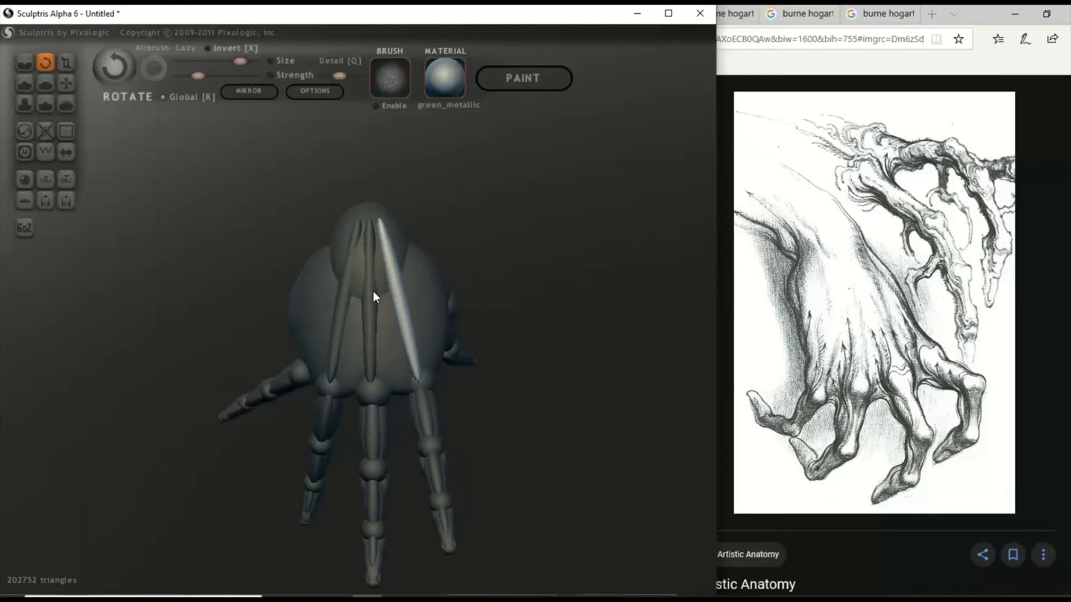
Push the index tendon form inward with Grab in the side view so it rests on the surface of the hand.
right_click_drag(373, 291, 309, 325)
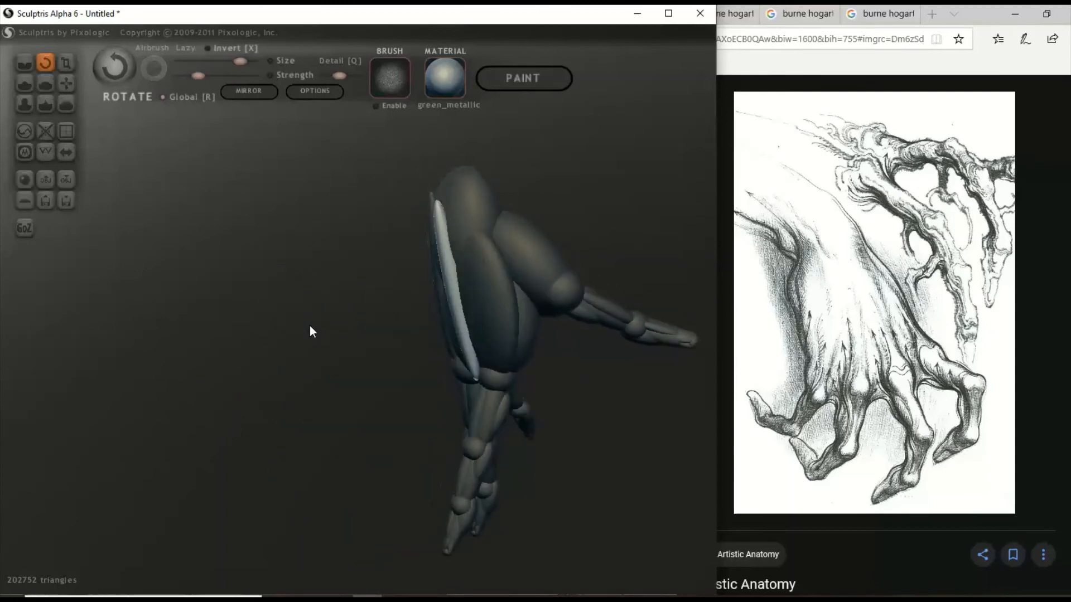
scroll(310, 326, "up", 3)
left_click(65, 83)
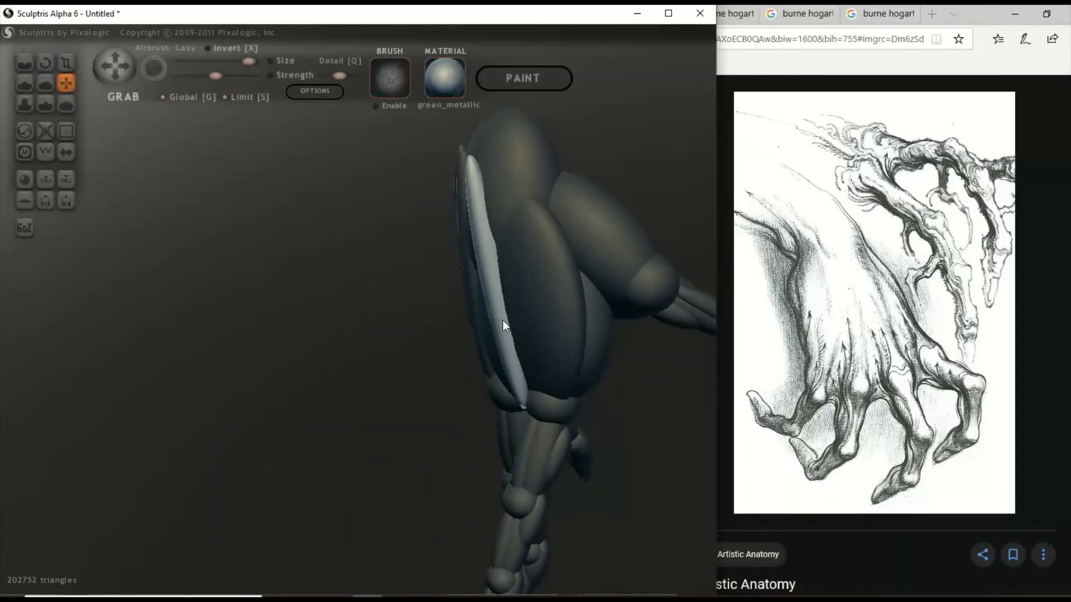
left_click_drag(501, 321, 507, 317)
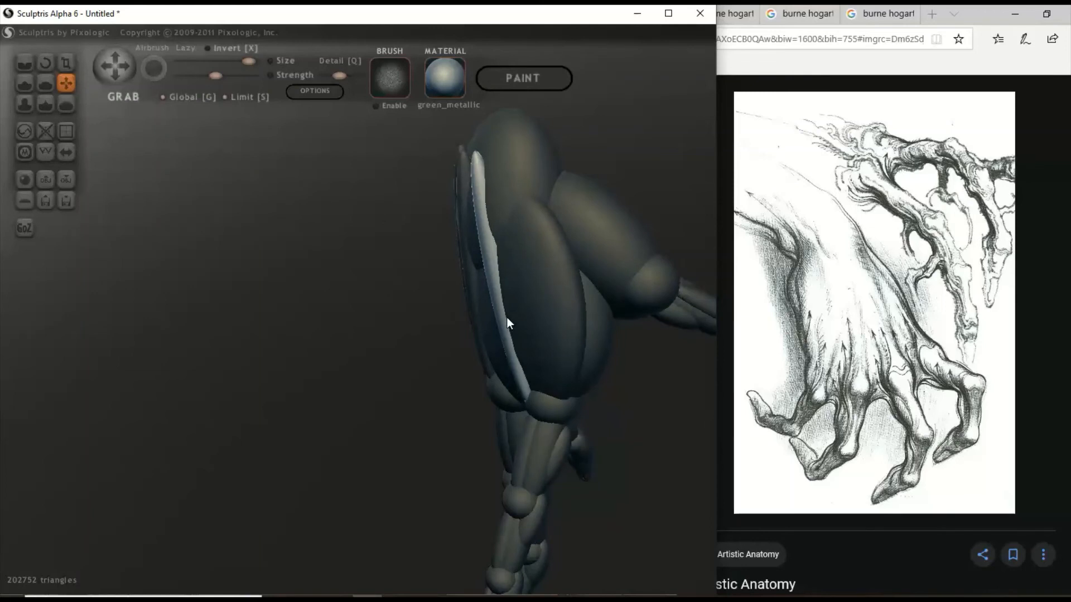
right_click_drag(507, 317, 587, 283)
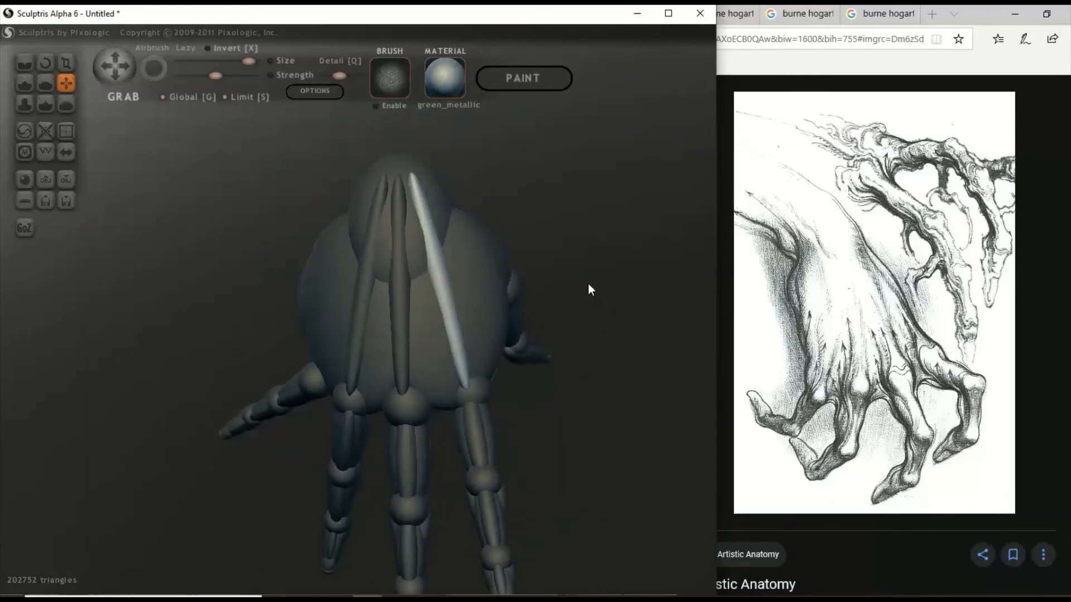
Duplicate the ring finger's tendon form and place the copy beside it on the little-finger side of the hand.
scroll(585, 285, "up", 3)
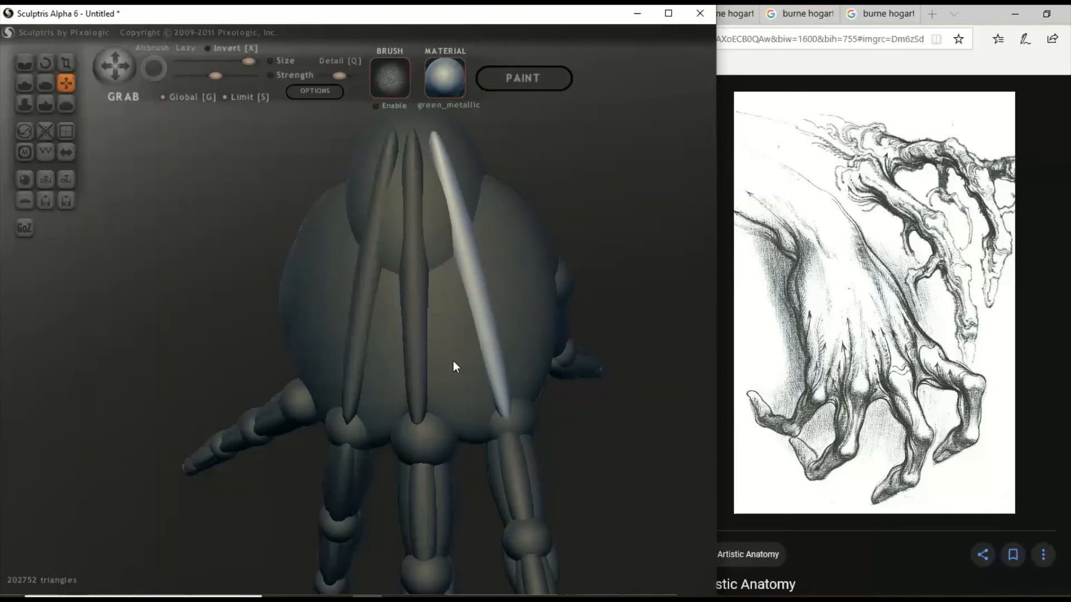
mouse_move(453, 362)
right_mouse_down()
mouse_move(444, 359)
mouse_move(461, 352)
mouse_move(451, 350)
right_mouse_up()
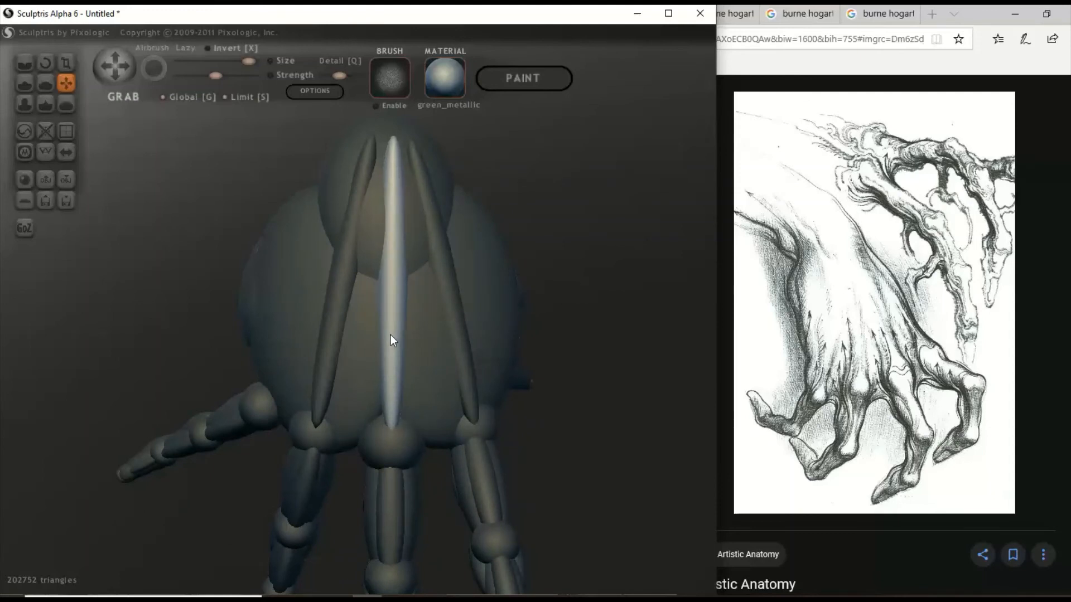
scroll(390, 334, "down", 5)
right_click_drag(462, 340, 493, 363)
scroll(473, 341, "down", 3)
scroll(495, 357, "up", 3)
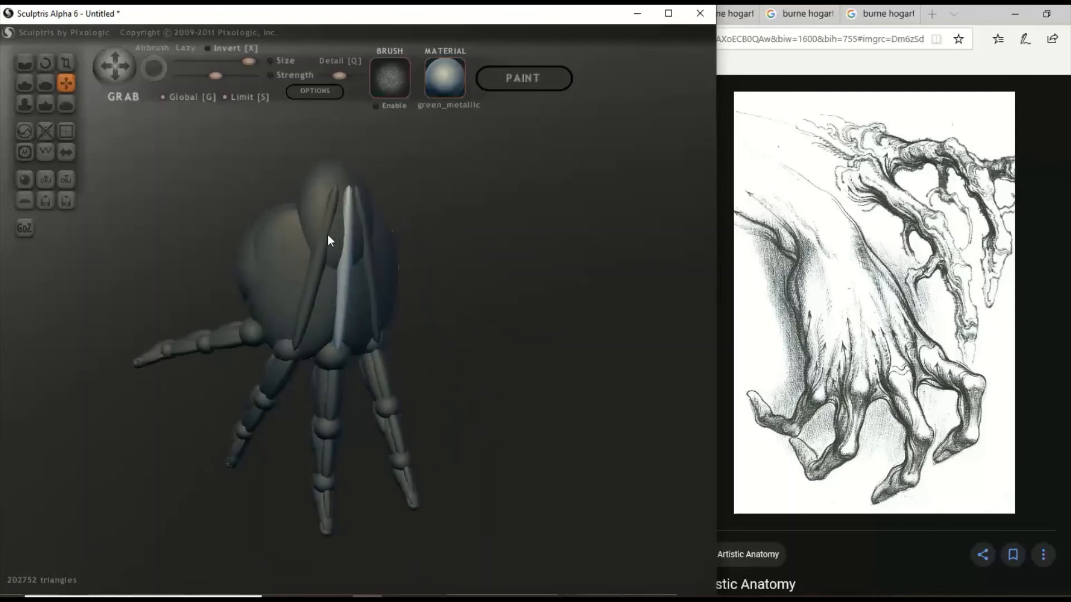
left_click(322, 252)
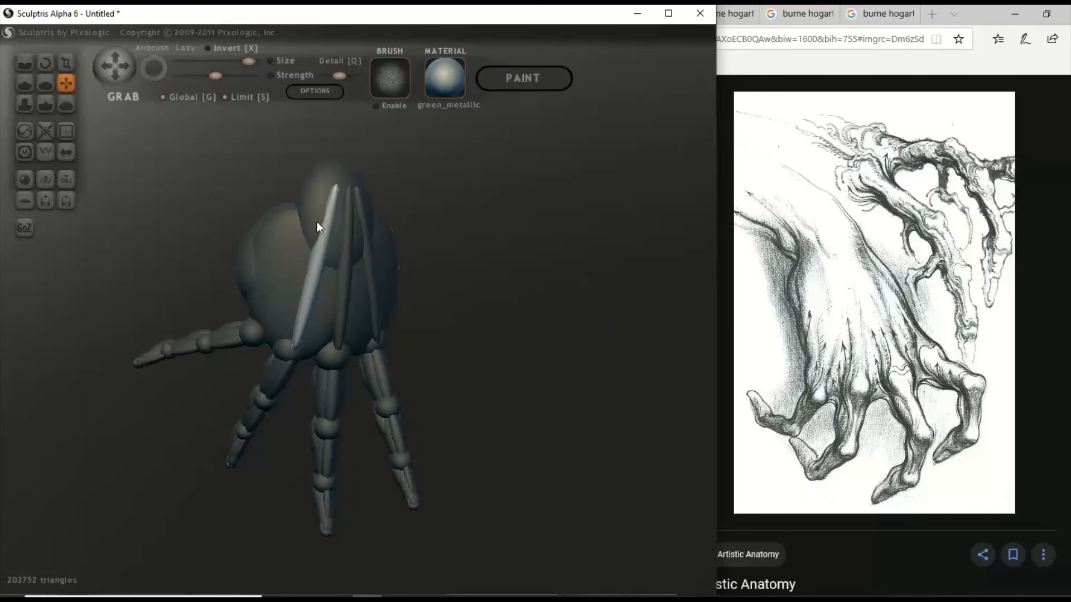
key("c")
left_click(289, 244)
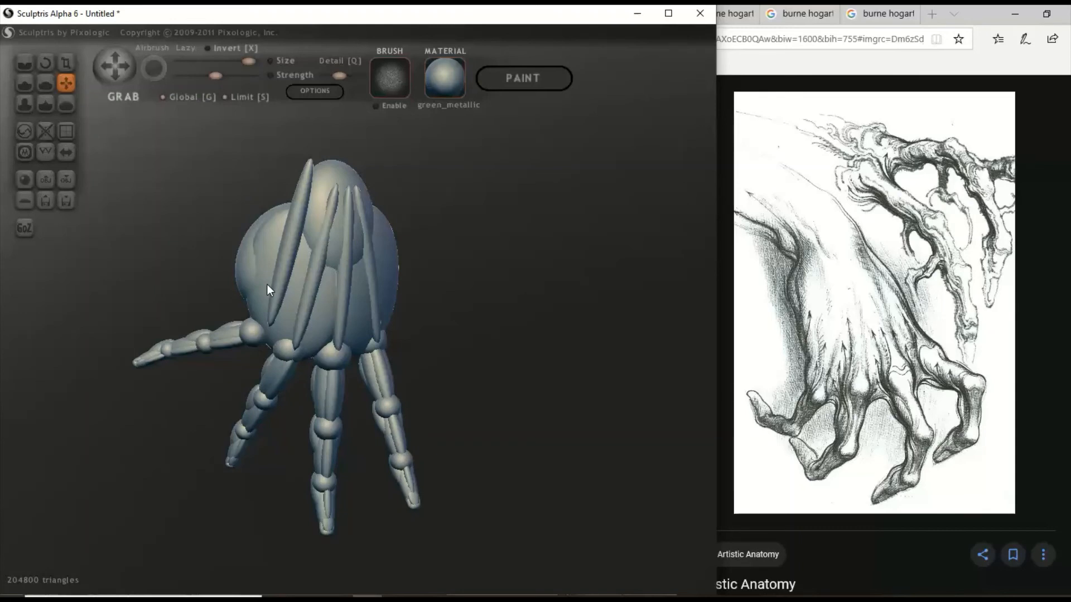
Rotate the little finger's tendon form to converge with the others at the wrist and shift it down toward its knuckle with Grab.
left_click(286, 267)
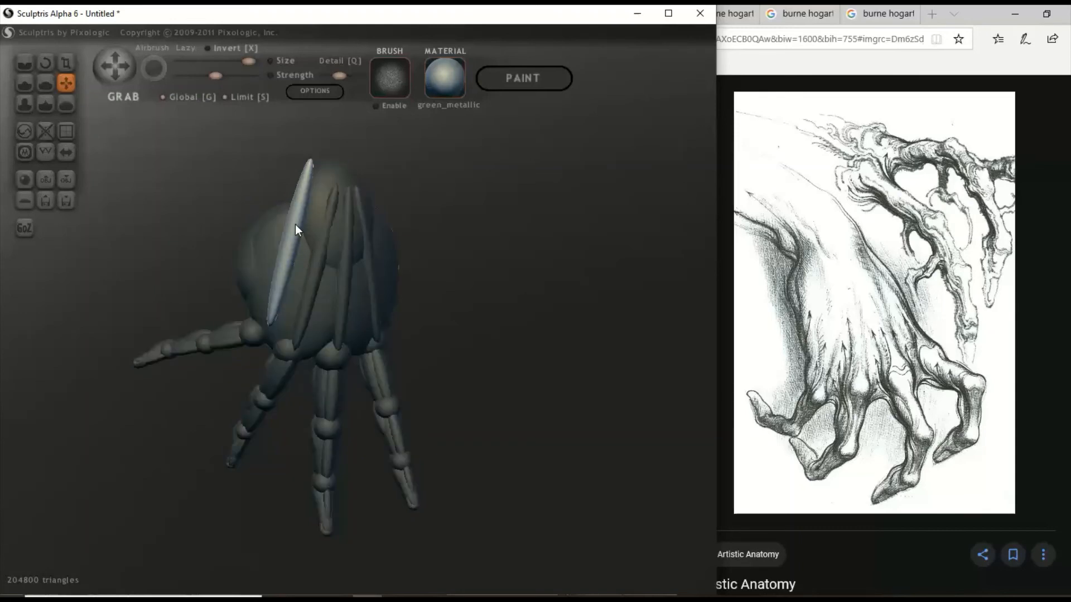
left_click(46, 62)
left_click_drag(159, 110, 243, 170)
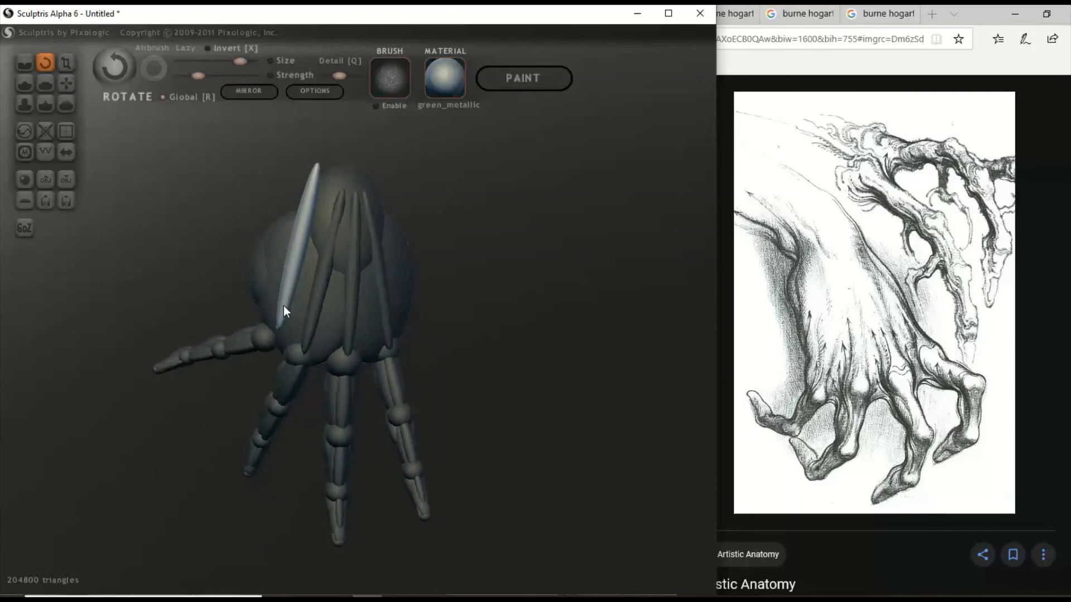
left_click_drag(283, 305, 240, 326)
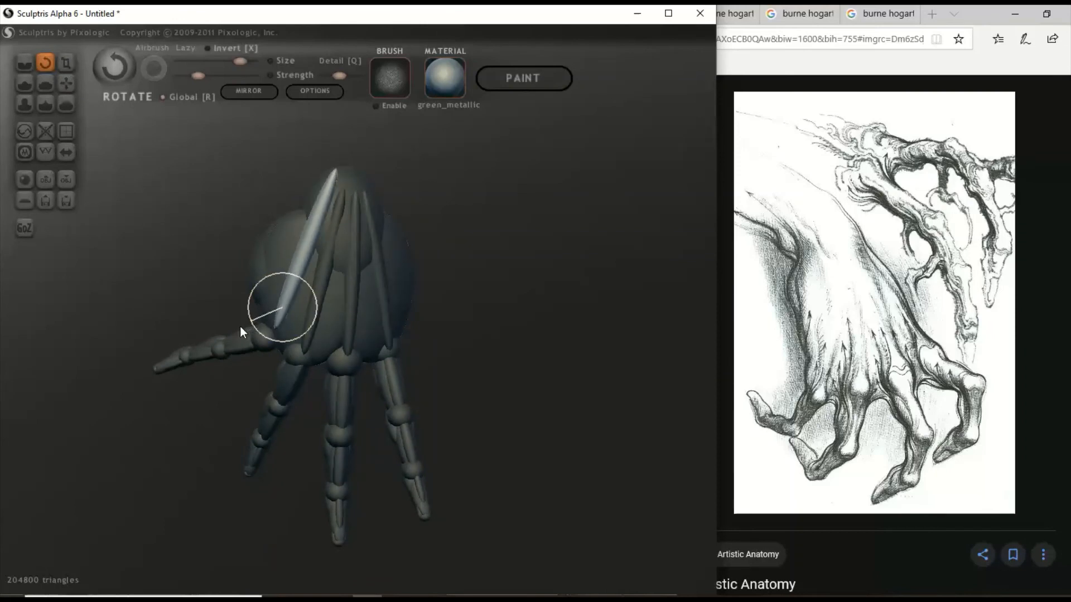
left_click(65, 83)
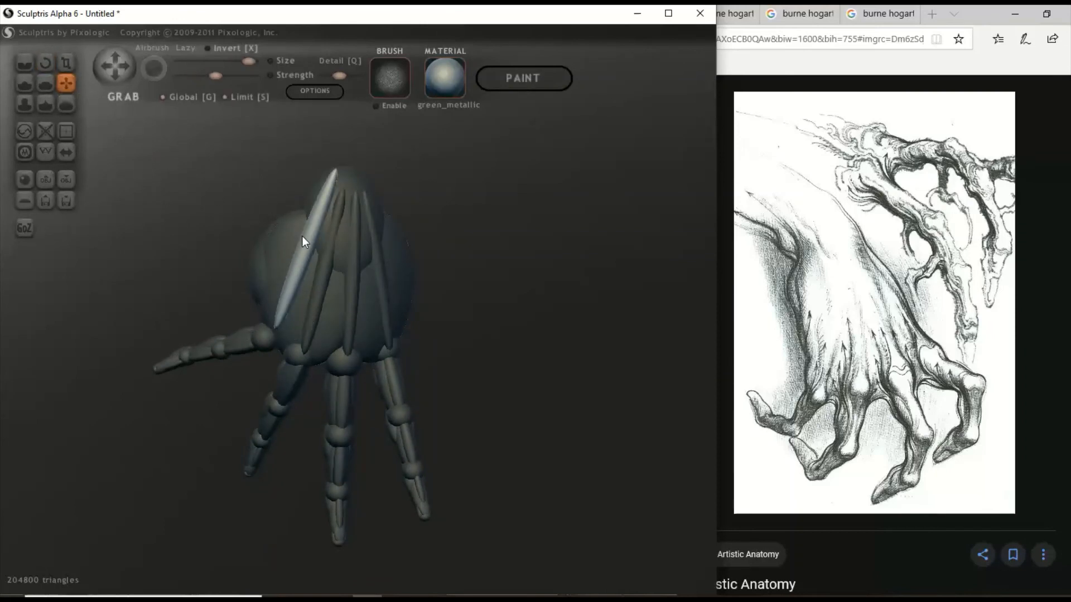
left_click_drag(302, 236, 299, 254)
Move the little finger's tendon form closer to the back of the hand with Grab in the side view.
middle_click_drag(299, 253, 414, 281)
scroll(377, 275, "up", 5)
left_click_drag(269, 343, 258, 342)
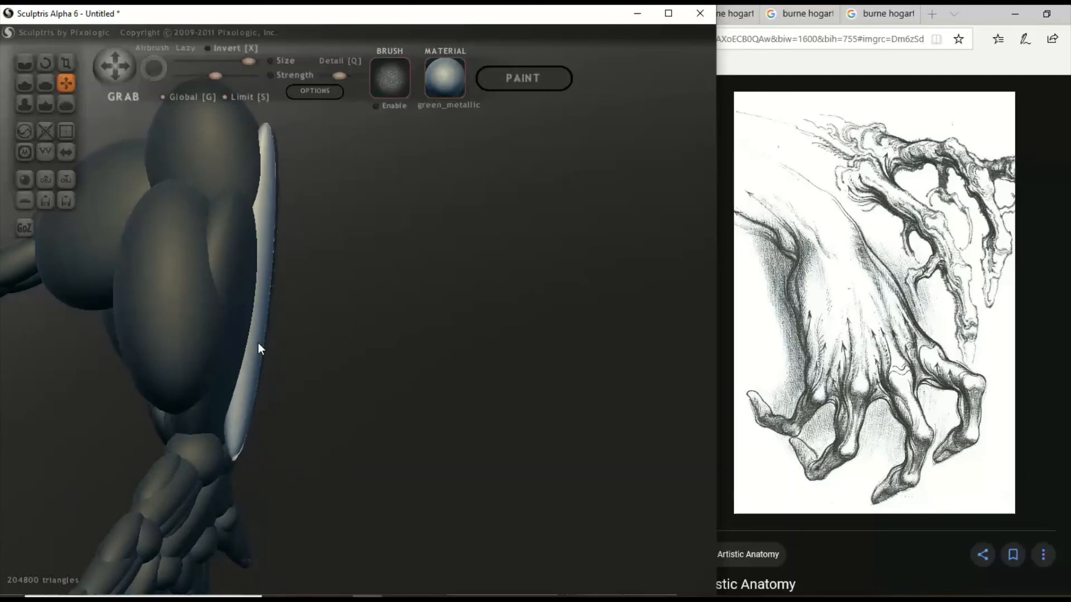
Rotate the little finger's tendon form slightly in the side view and push it closer to the back of the hand with Grab.
left_click(46, 60)
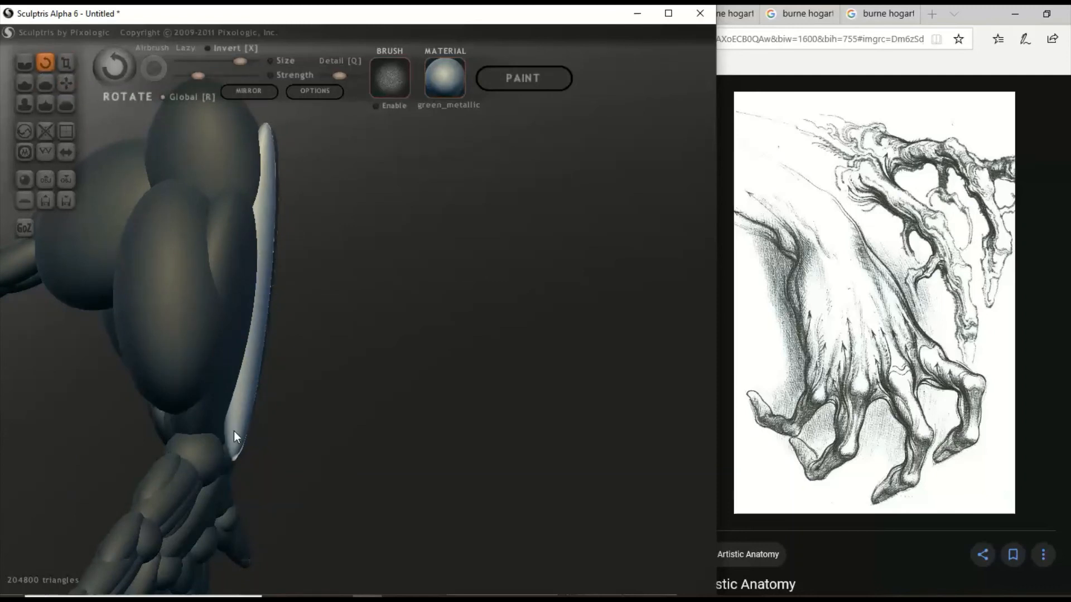
left_click_drag(236, 434, 195, 454)
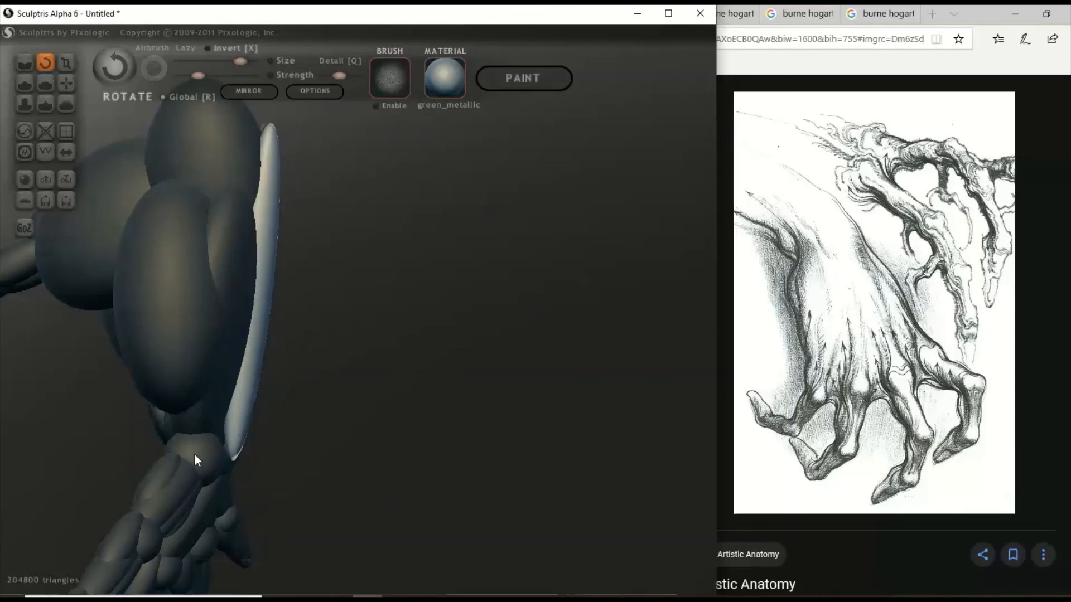
left_click(67, 83)
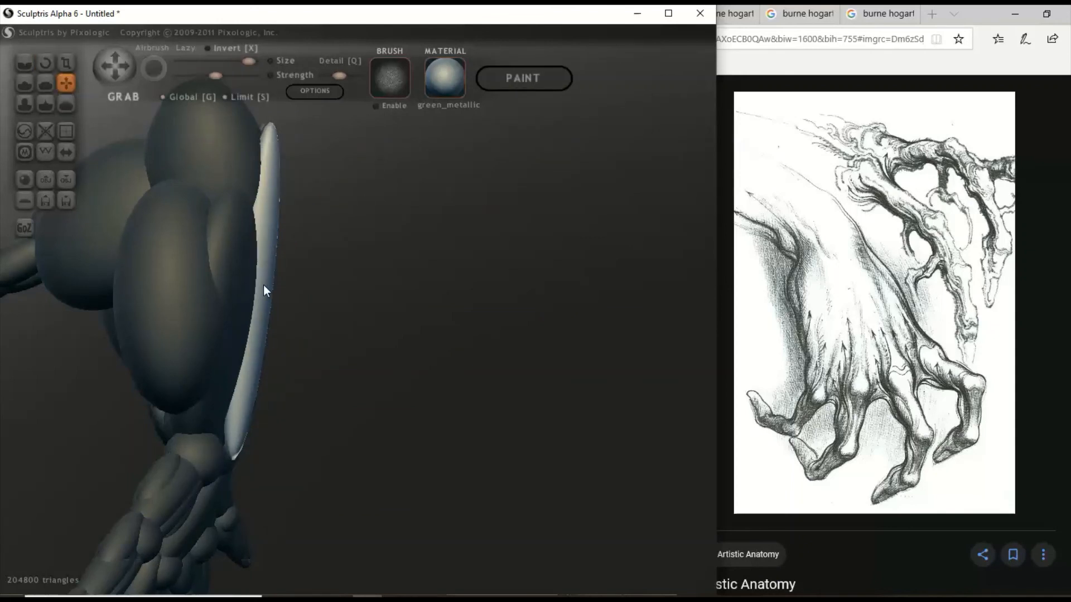
left_click_drag(264, 286, 258, 283)
left_click_drag(451, 341, 296, 299)
scroll(276, 302, "down", 3)
scroll(292, 295, "up", 3)
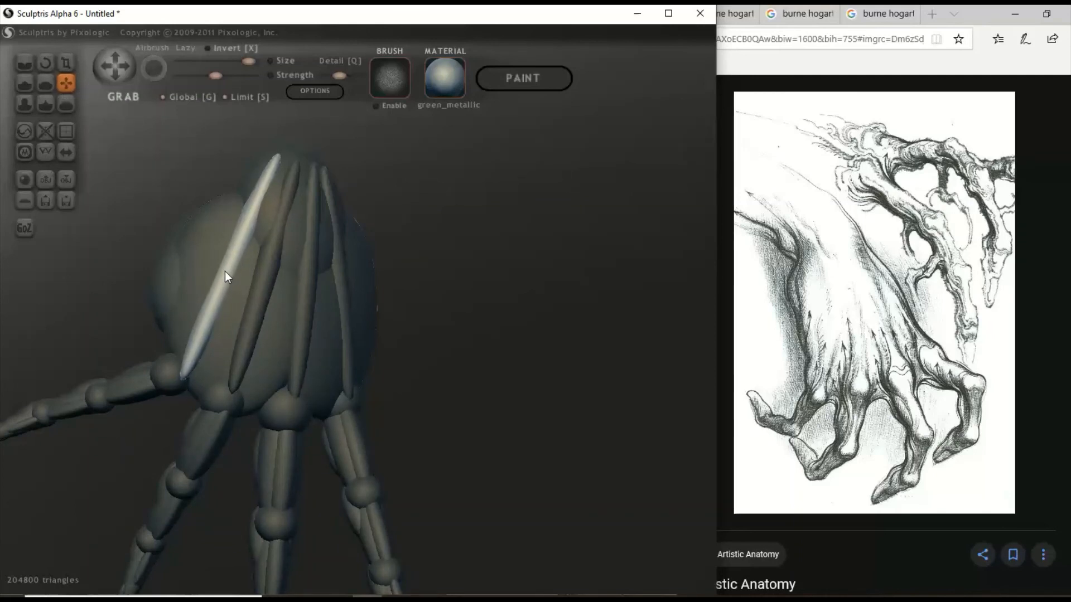
Fit the ring finger's tendon form against the back of the hand with Grab, checking it from the side.
left_click_drag(450, 335, 510, 358)
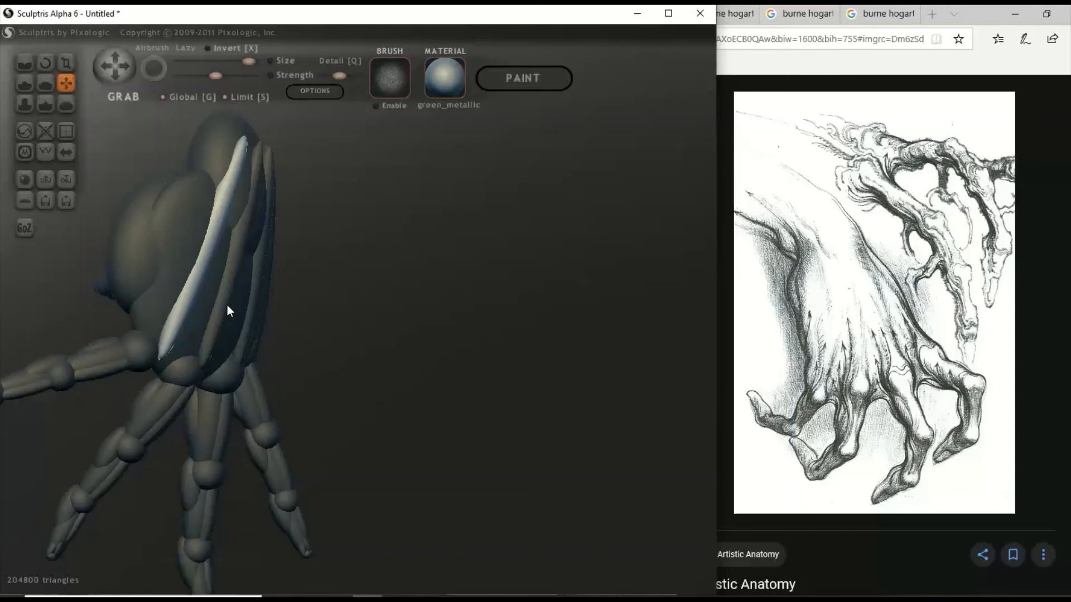
left_click_drag(406, 327, 332, 315)
scroll(332, 316, "up", 4)
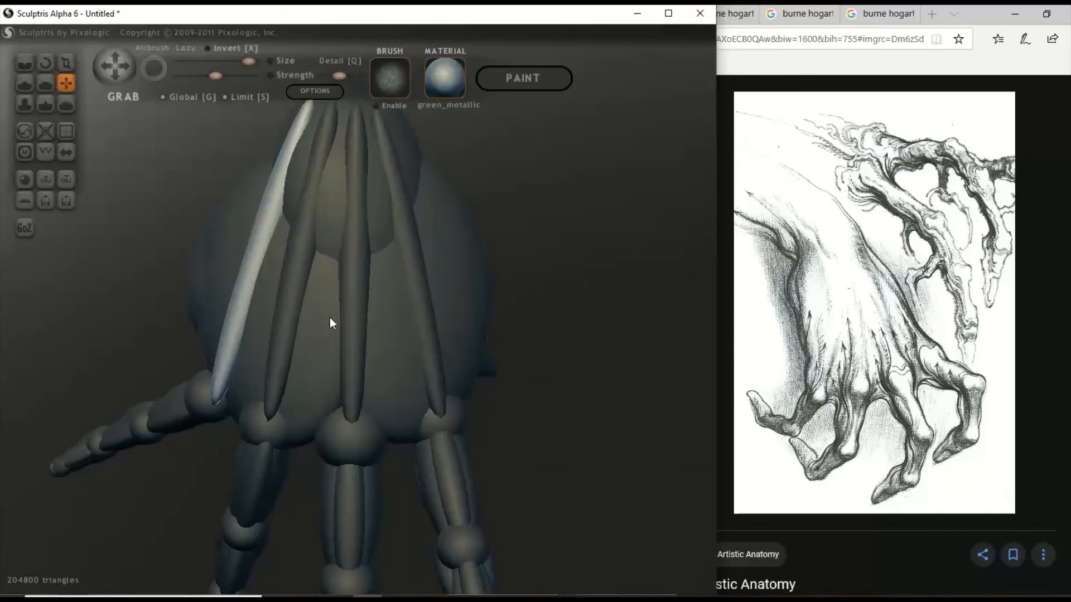
left_click(277, 361)
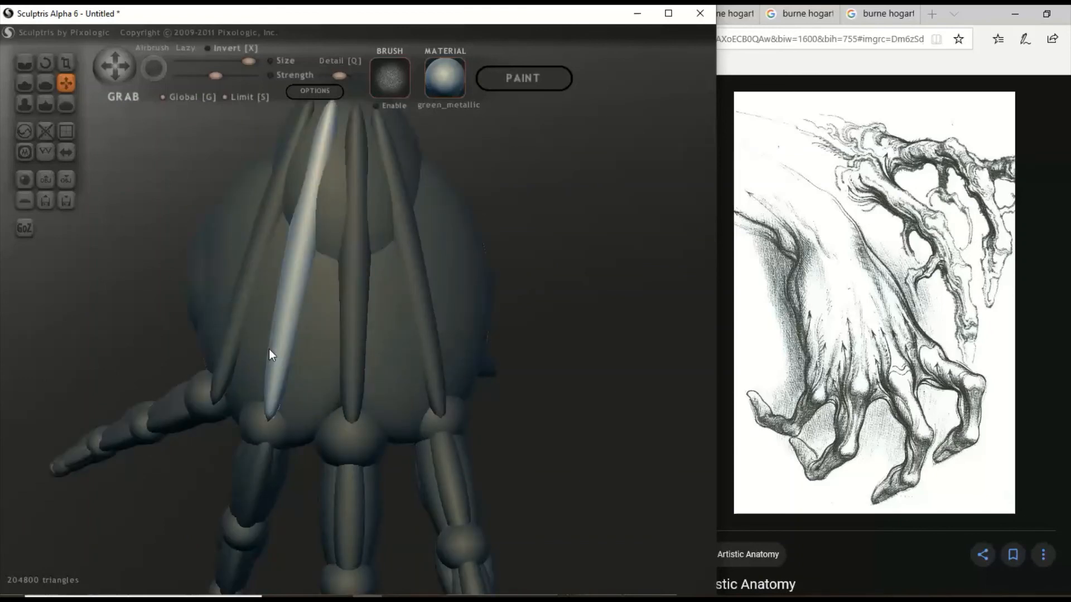
mouse_move(269, 349)
middle_mouse_down()
mouse_move(292, 309)
mouse_move(324, 306)
mouse_move(389, 332)
mouse_move(390, 383)
mouse_move(303, 359)
mouse_move(276, 310)
mouse_move(332, 311)
middle_mouse_up()
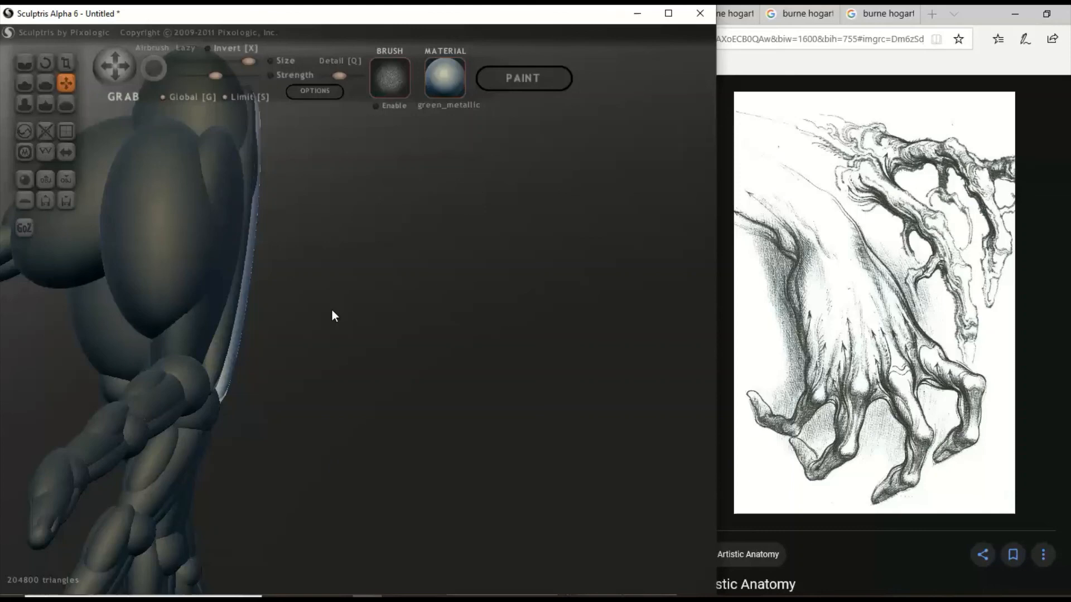
mouse_move(332, 311)
left_mouse_down()
mouse_move(340, 322)
mouse_move(207, 296)
mouse_move(243, 353)
mouse_move(223, 382)
mouse_move(153, 382)
mouse_move(451, 478)
mouse_move(416, 378)
mouse_move(439, 308)
mouse_move(411, 306)
mouse_move(531, 318)
mouse_move(525, 327)
mouse_move(438, 329)
mouse_move(452, 306)
mouse_move(596, 296)
mouse_move(590, 316)
mouse_move(648, 350)
mouse_move(604, 373)
mouse_move(607, 359)
mouse_move(678, 347)
mouse_move(600, 325)
mouse_move(611, 325)
left_mouse_up()
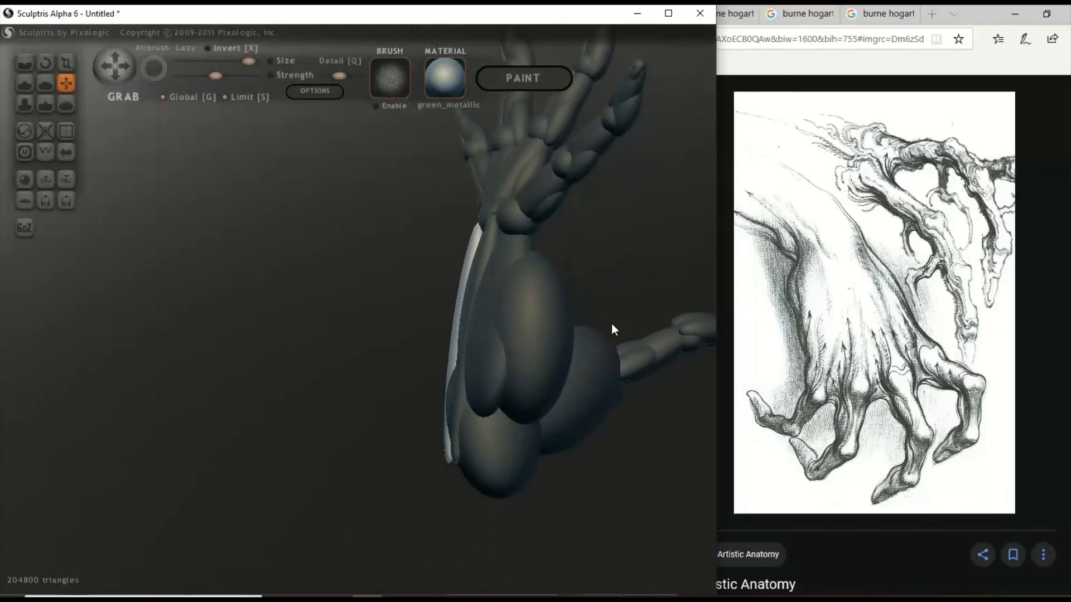
Adjust the little and index fingers' tendon forms with Grab so they follow the curve of the back of the hand.
left_click(503, 275)
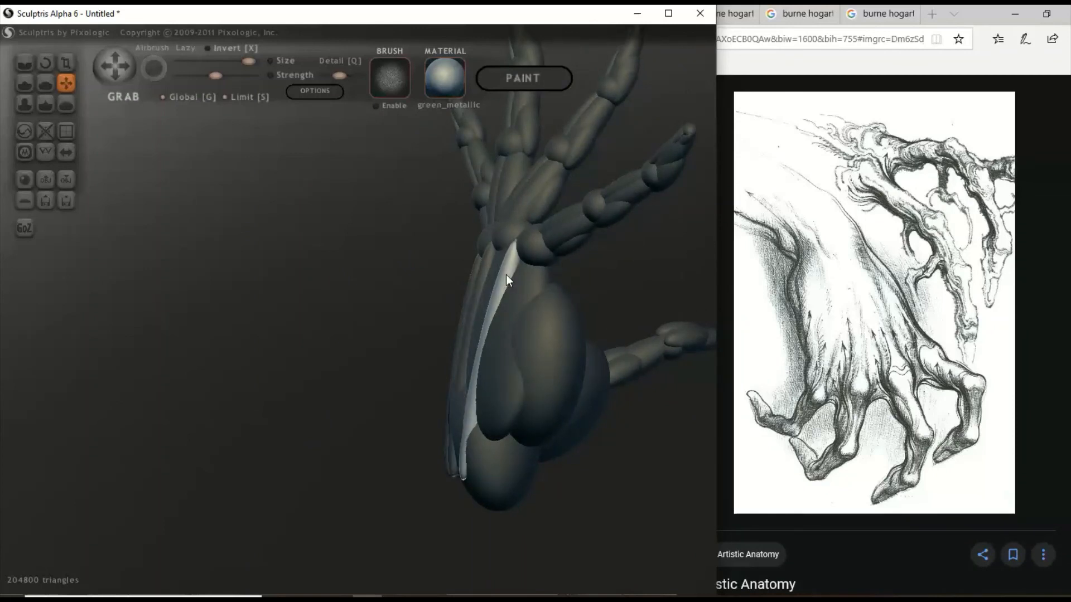
right_click_drag(506, 274, 341, 319)
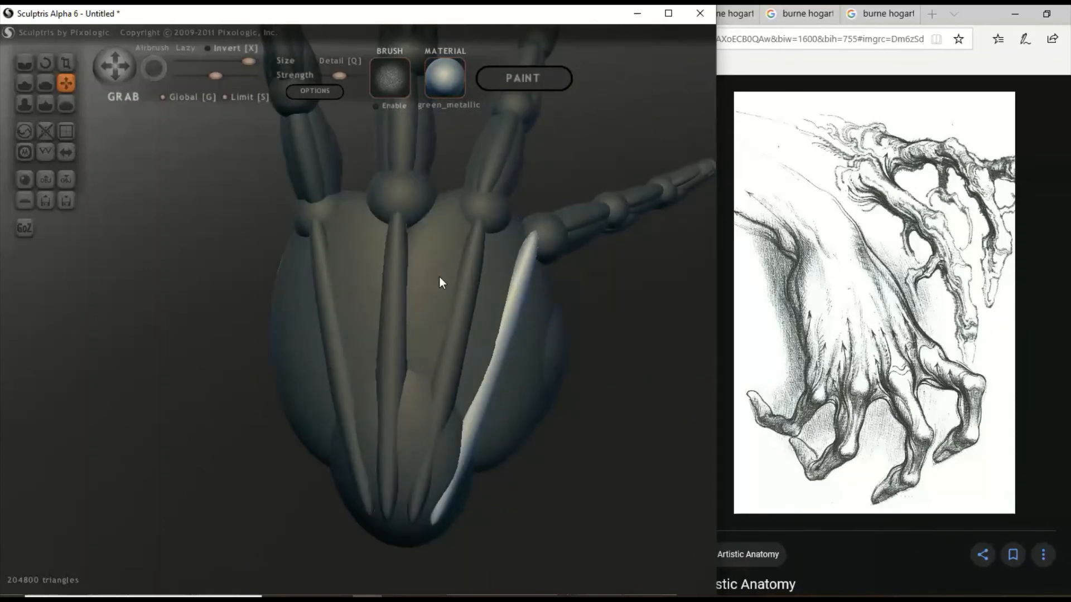
right_click_drag(438, 307, 179, 303)
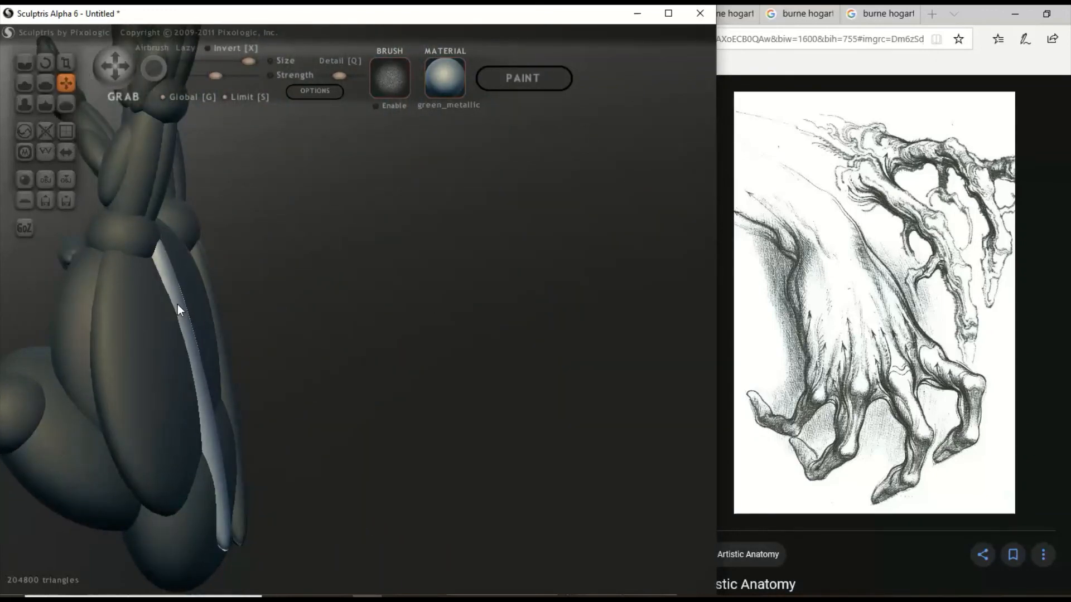
mouse_move(325, 315)
right_mouse_down()
mouse_move(438, 322)
mouse_move(432, 403)
mouse_move(454, 390)
mouse_move(418, 417)
mouse_move(456, 429)
mouse_move(396, 430)
right_mouse_up()
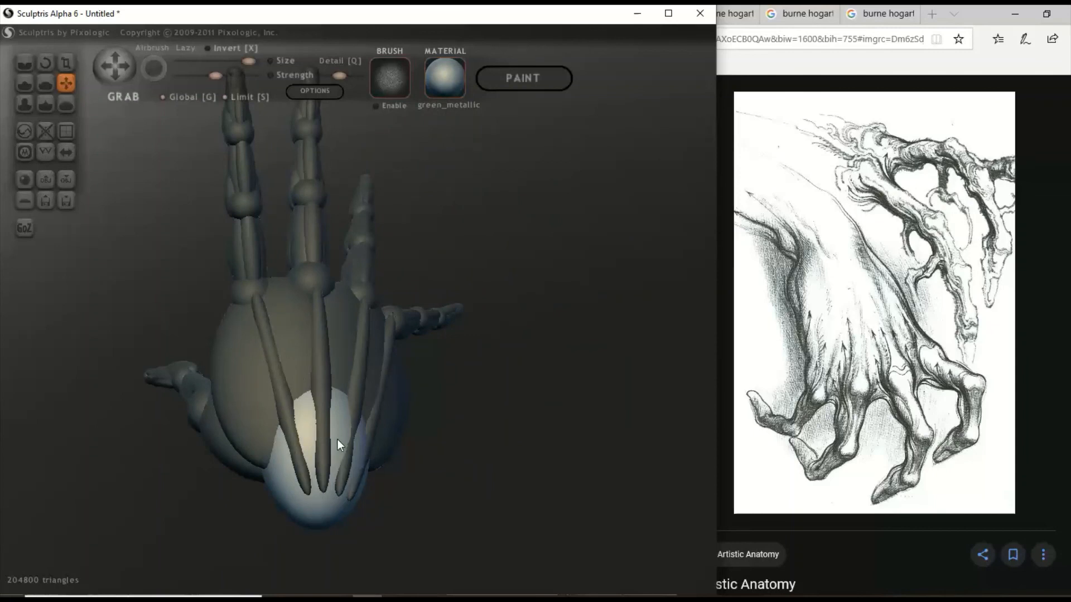
Shift the wrist ellipsoid slightly sideways beneath the converging tendon ends with Grab, working from the wrist-end view.
mouse_move(339, 438)
right_mouse_down()
mouse_move(466, 466)
mouse_move(534, 458)
mouse_move(526, 407)
mouse_move(498, 386)
mouse_move(482, 393)
right_mouse_up()
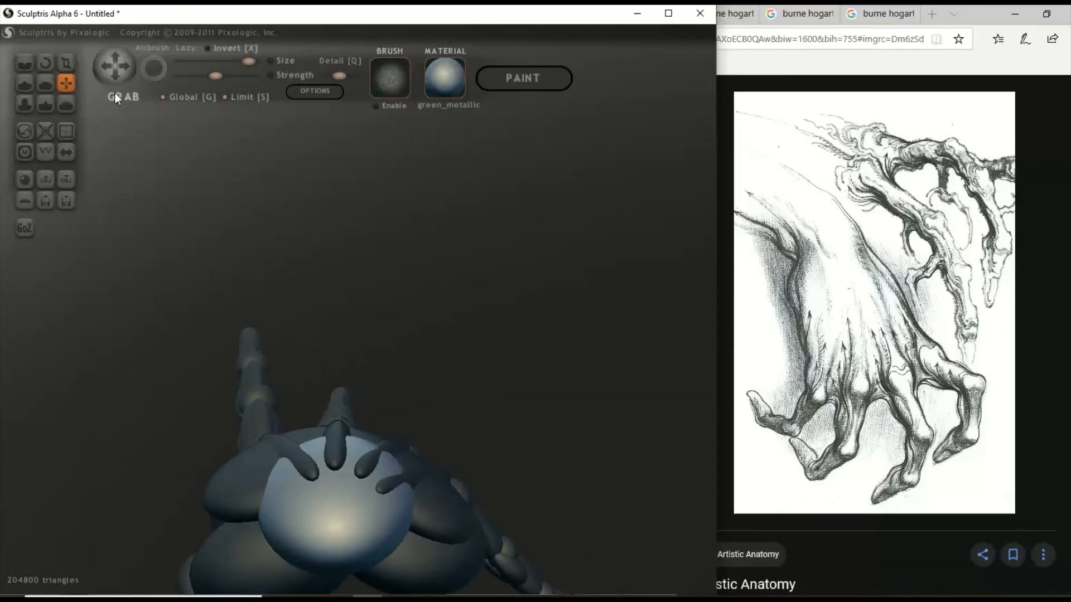
scroll(286, 466, "down", 2)
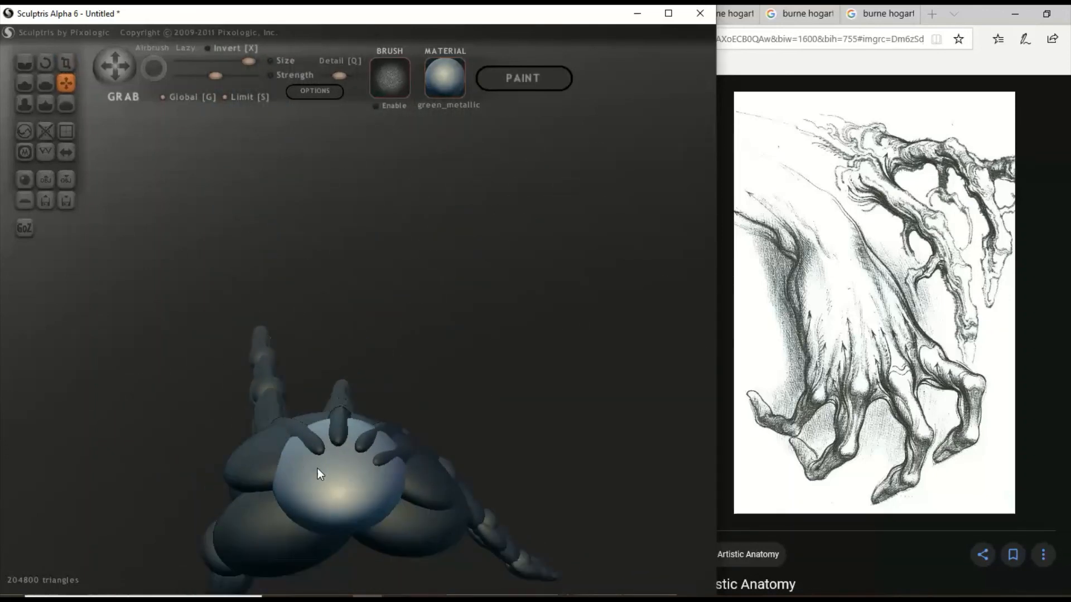
left_click_drag(317, 469, 313, 470)
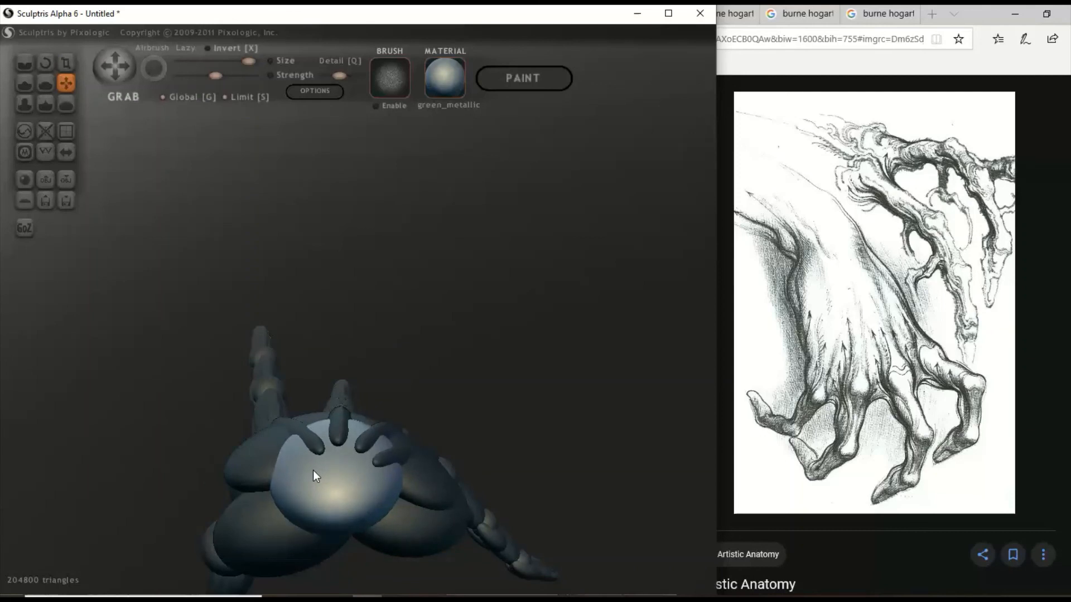